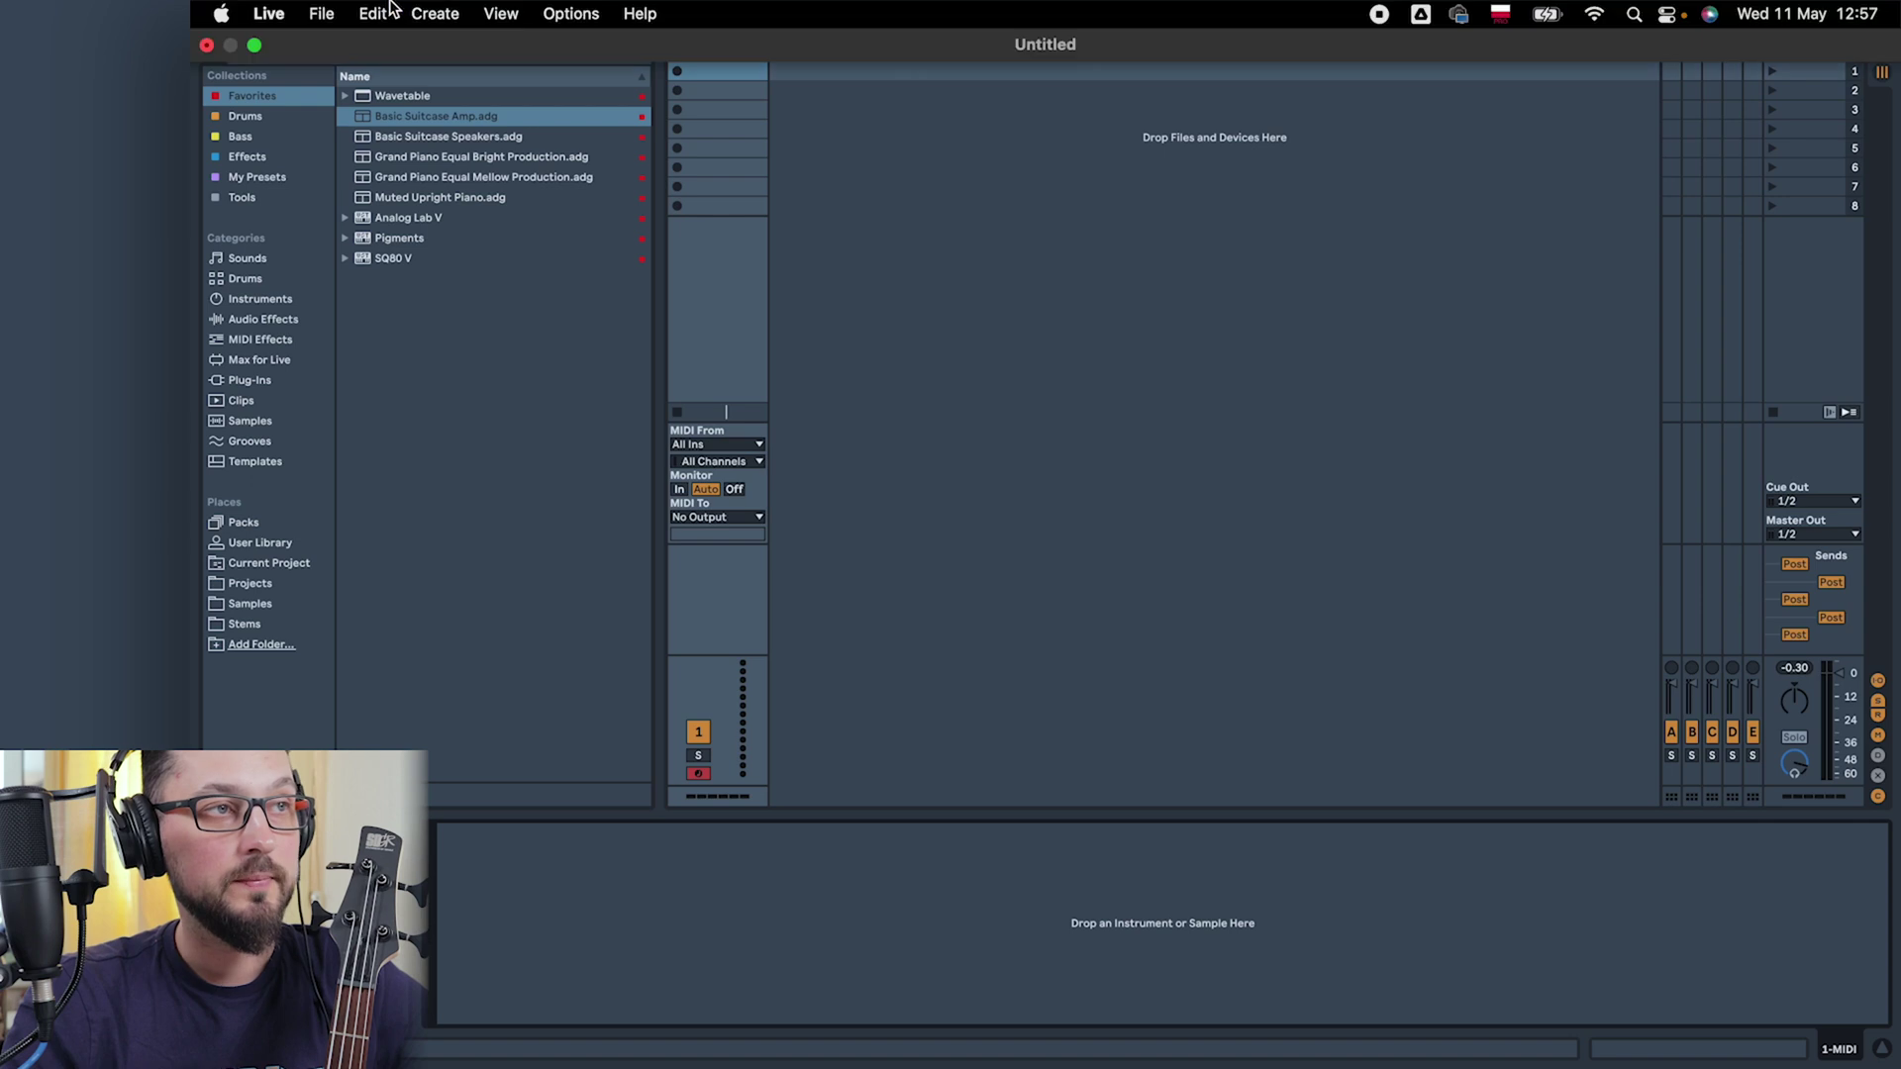
Open the audio preferences and choose Scarlett Solo USB (2 In, 2 Out) as both the audio input and output device.
left_click(268, 13)
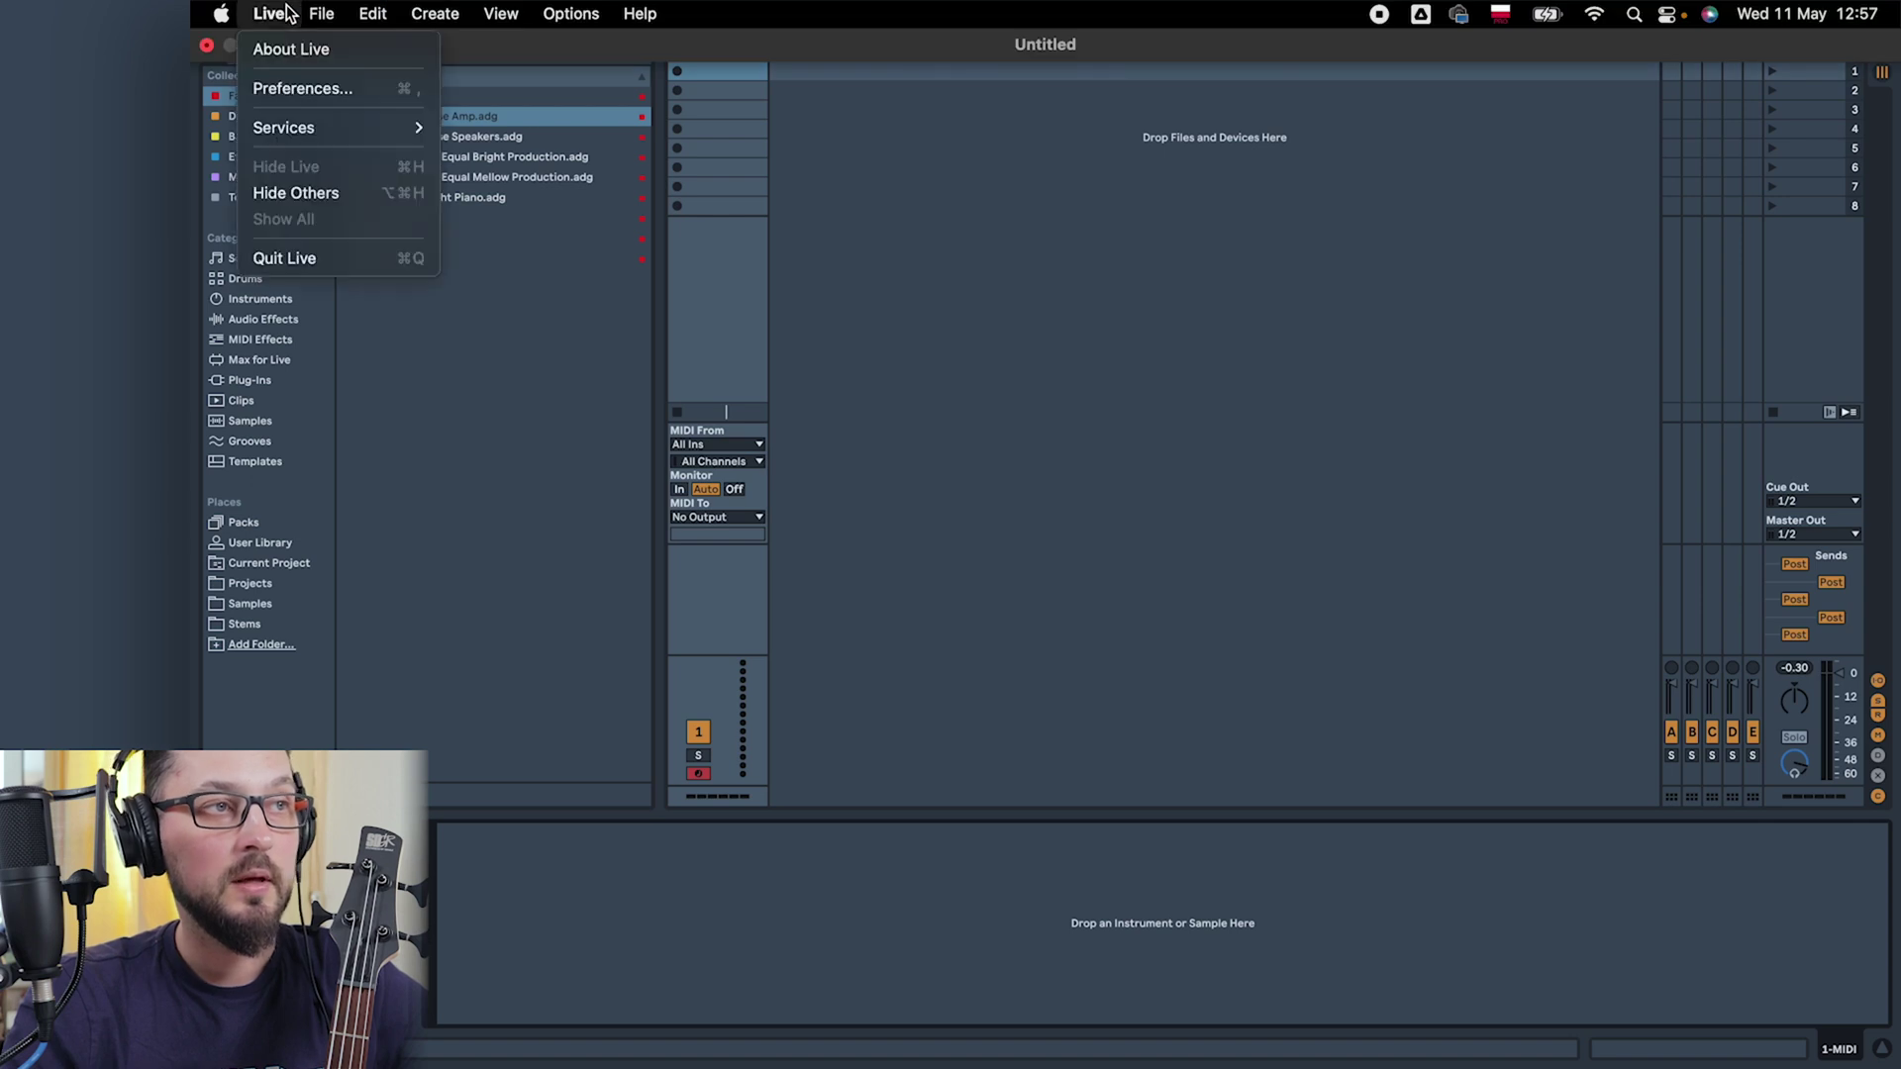
left_click(288, 87)
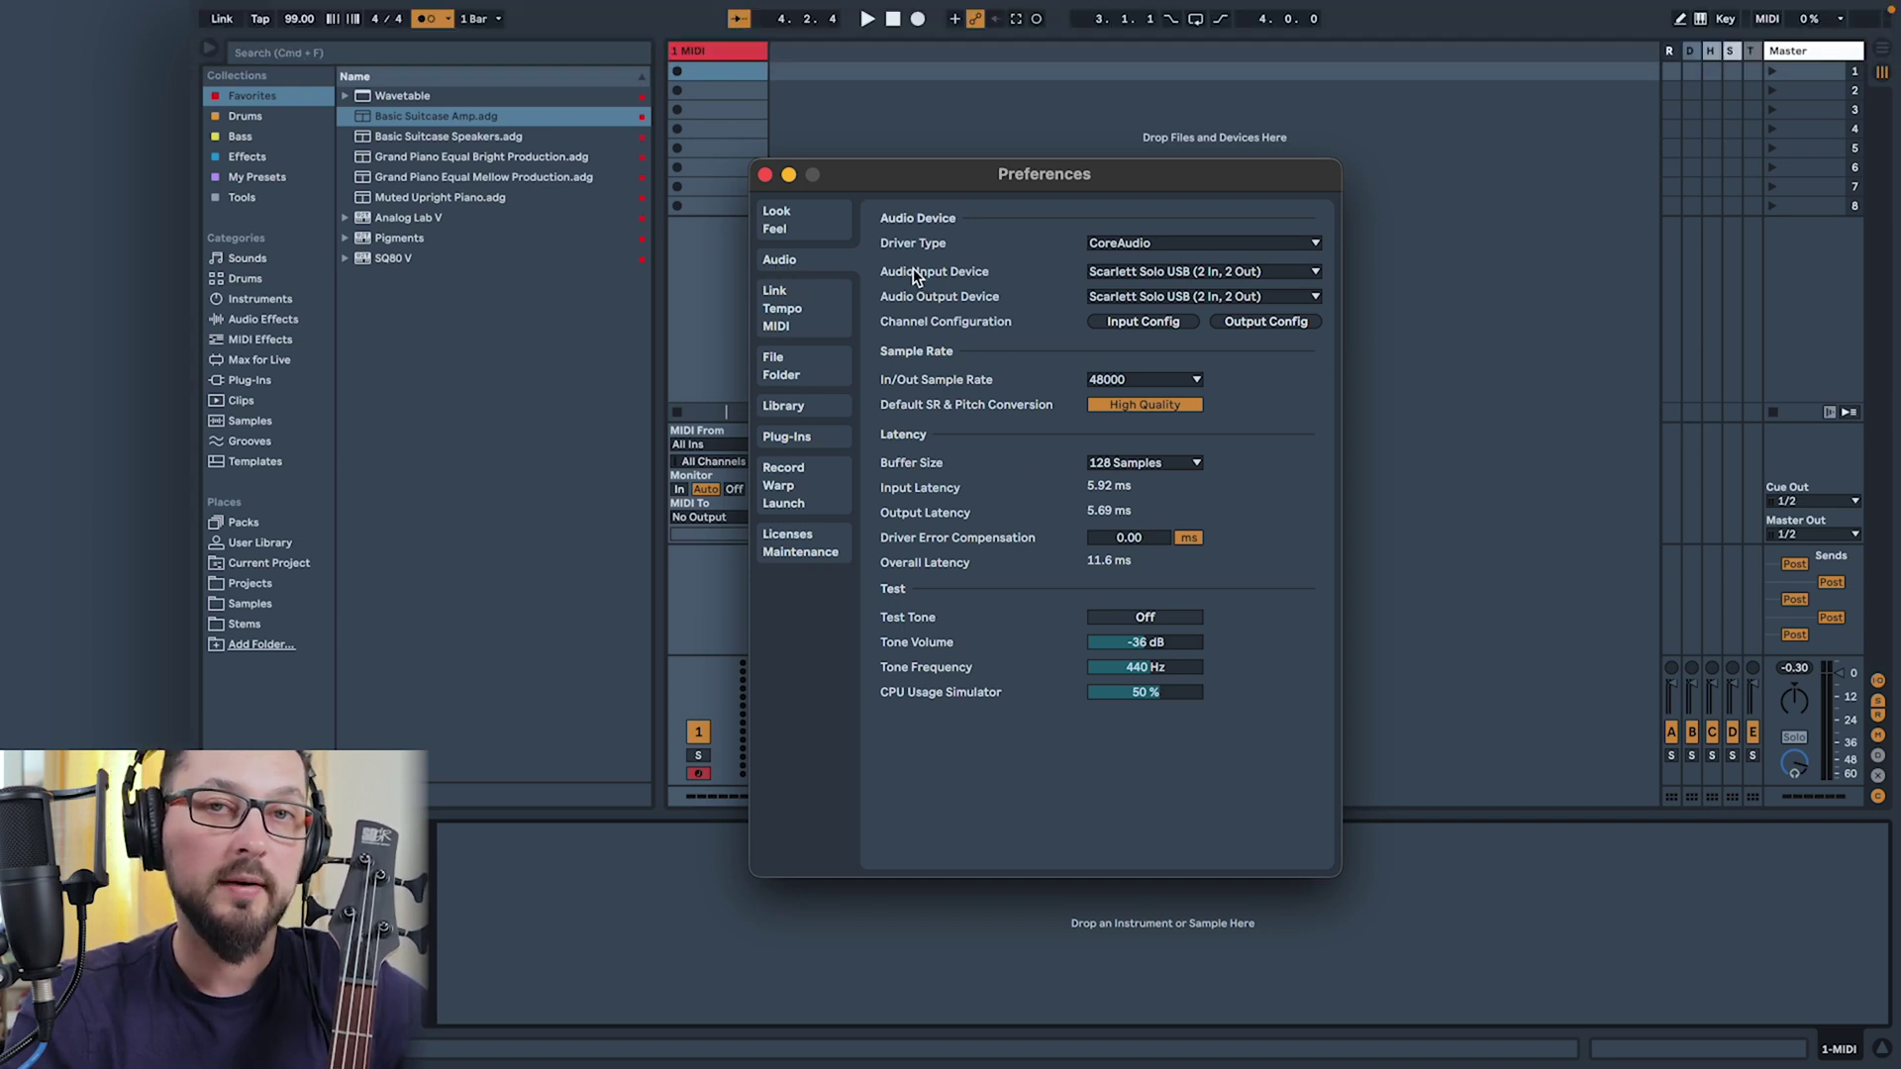
left_click(1121, 272)
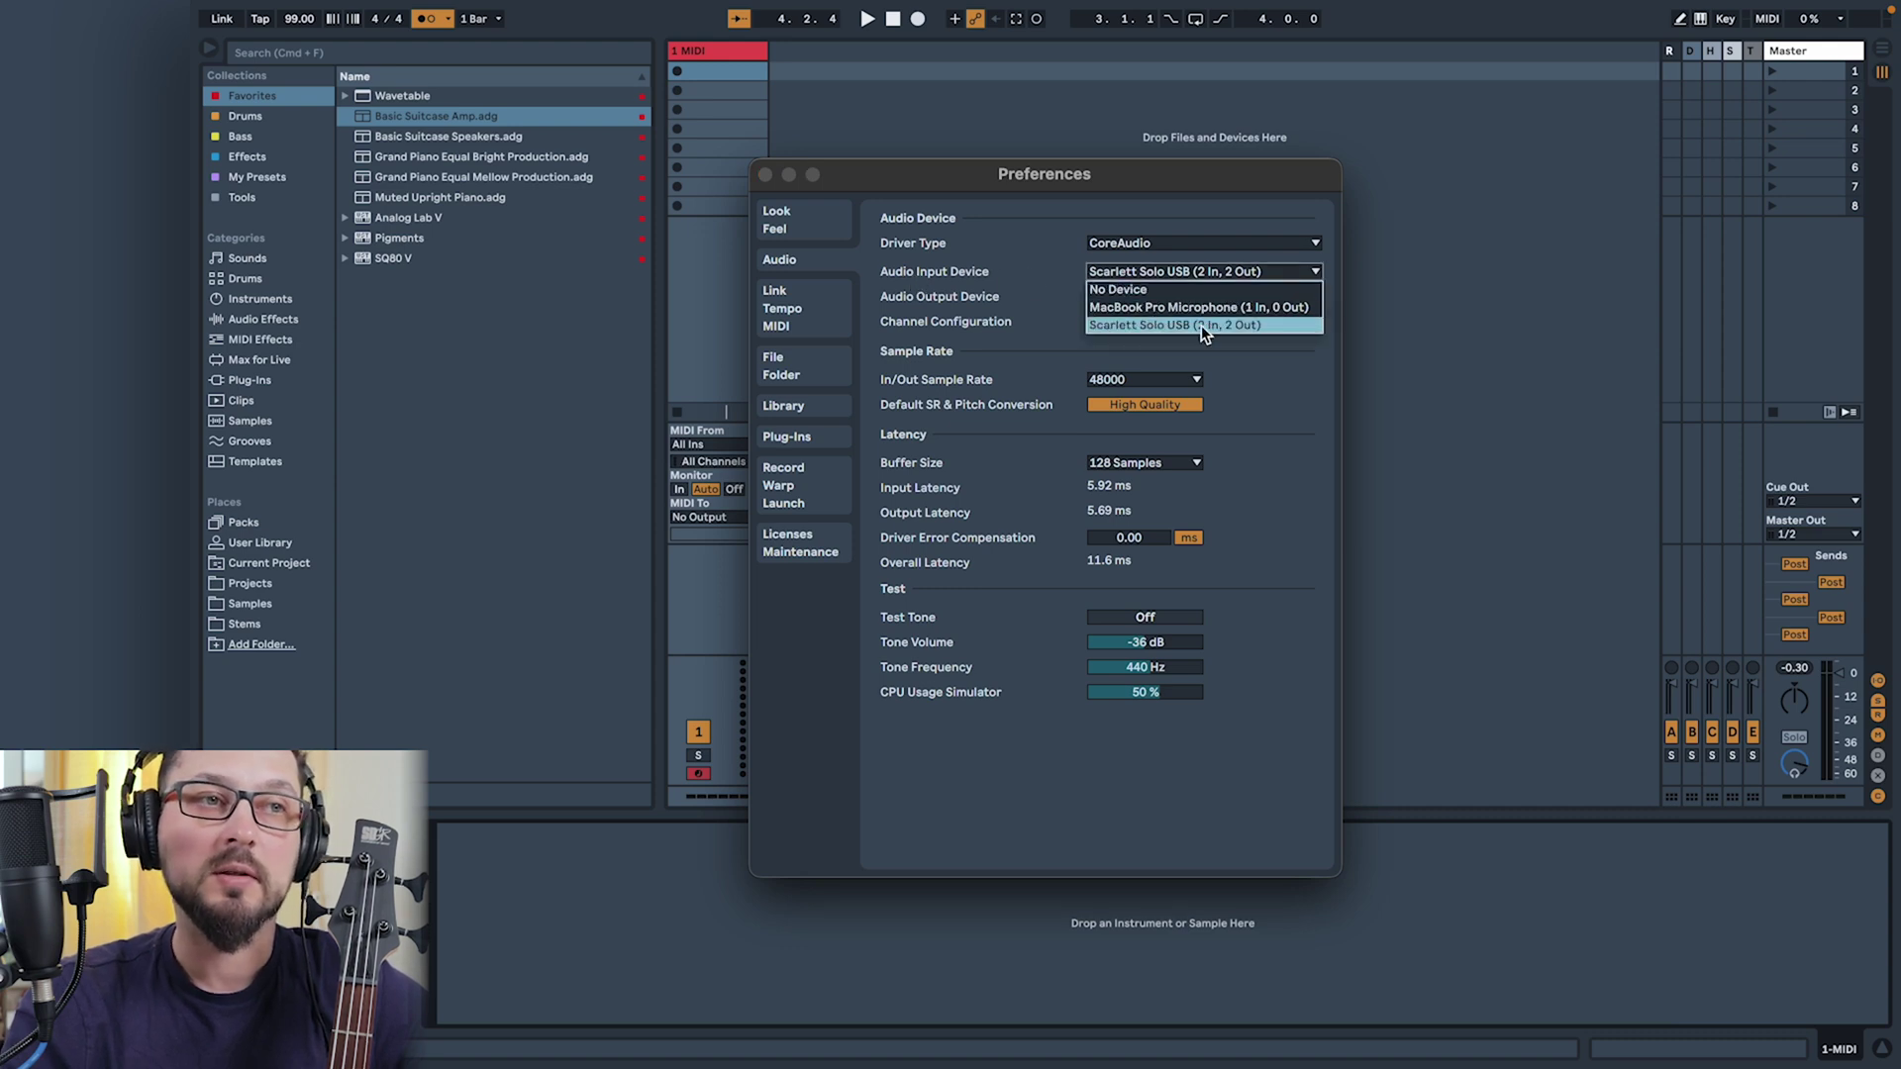
left_click(1250, 324)
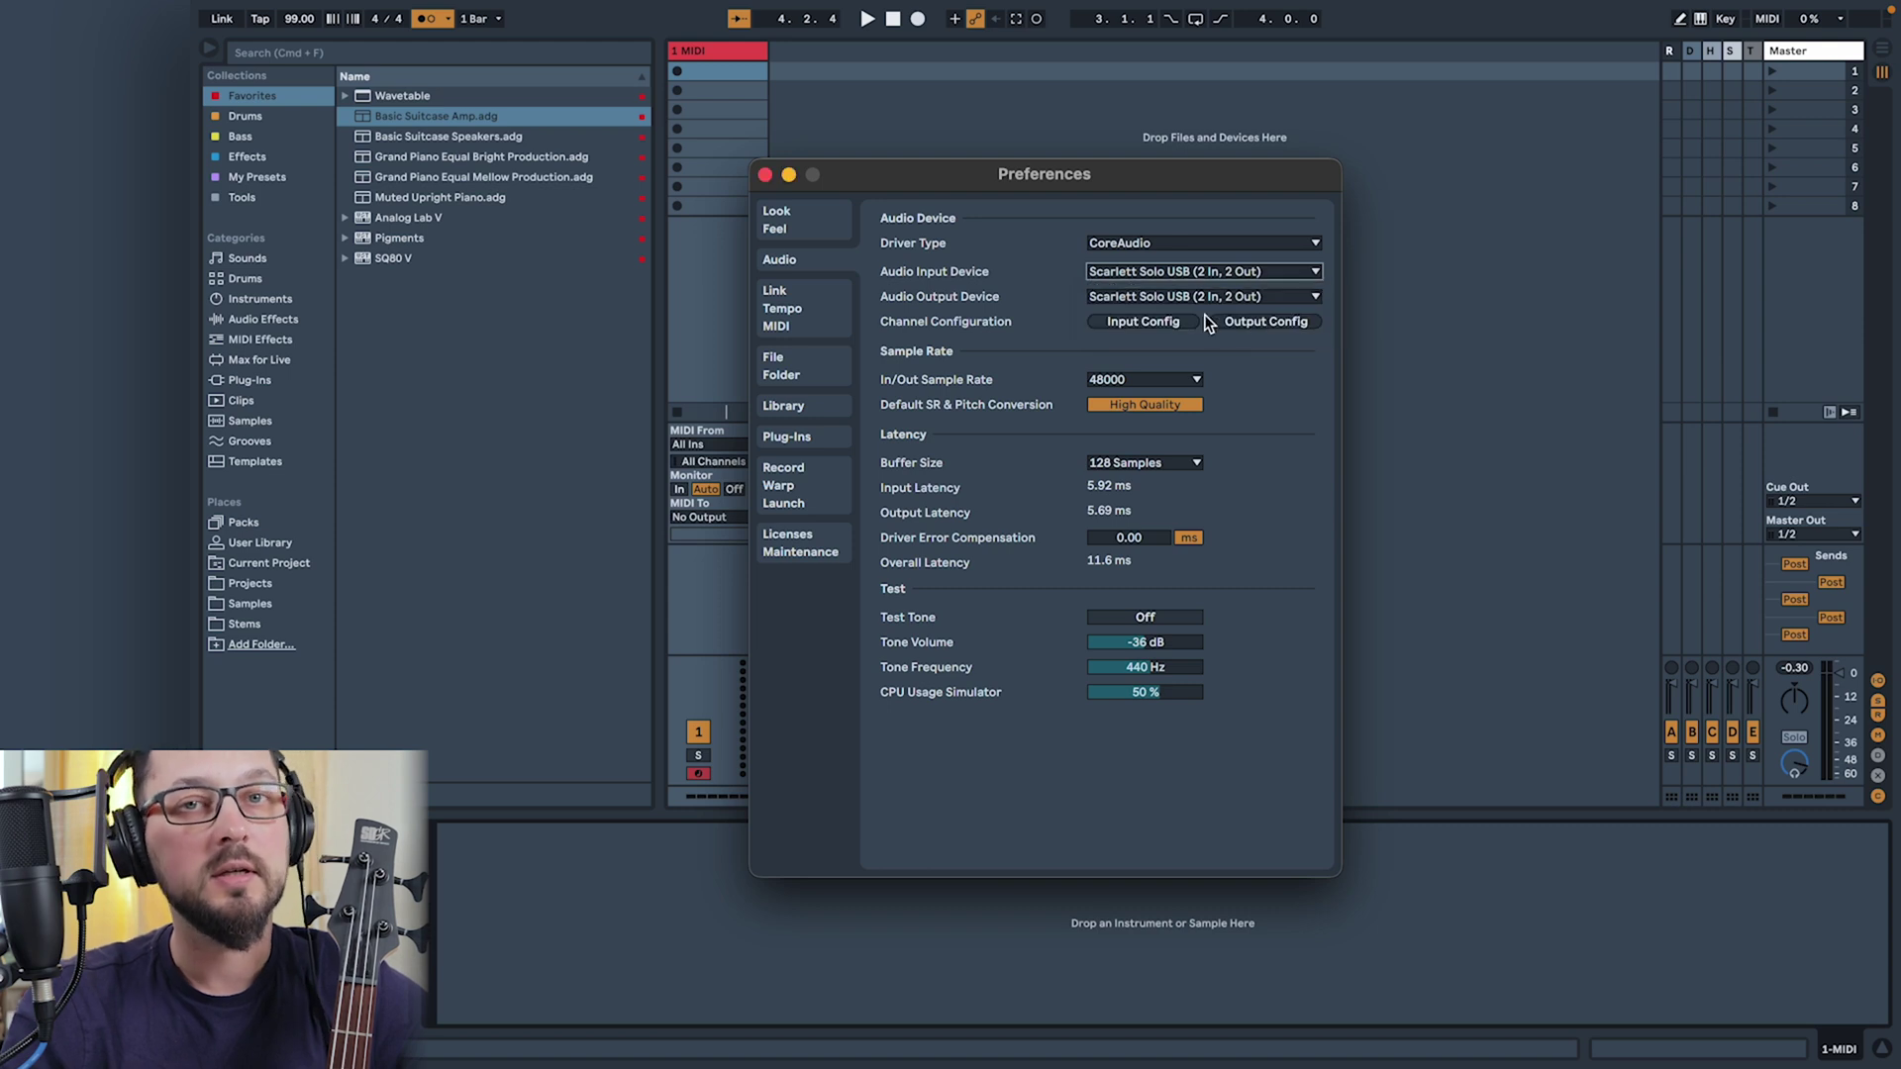
left_click(1129, 296)
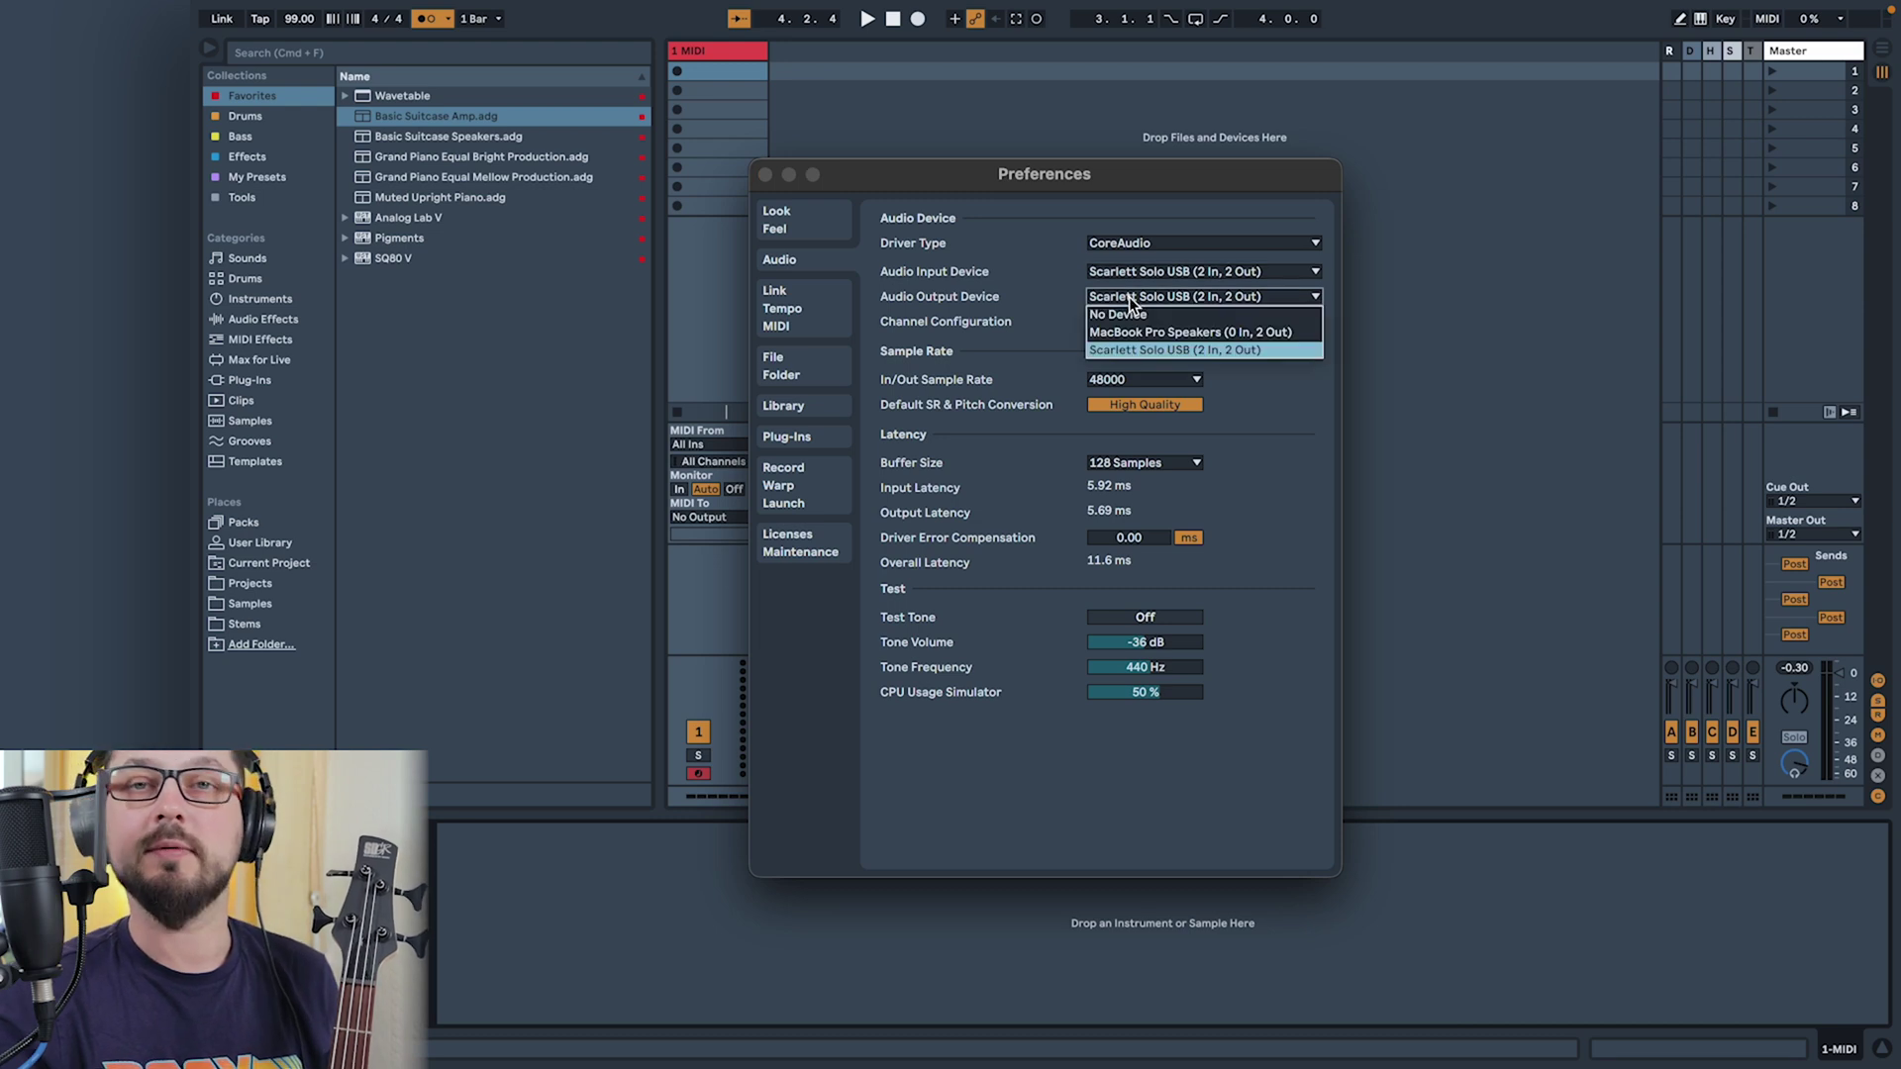
left_click(1176, 352)
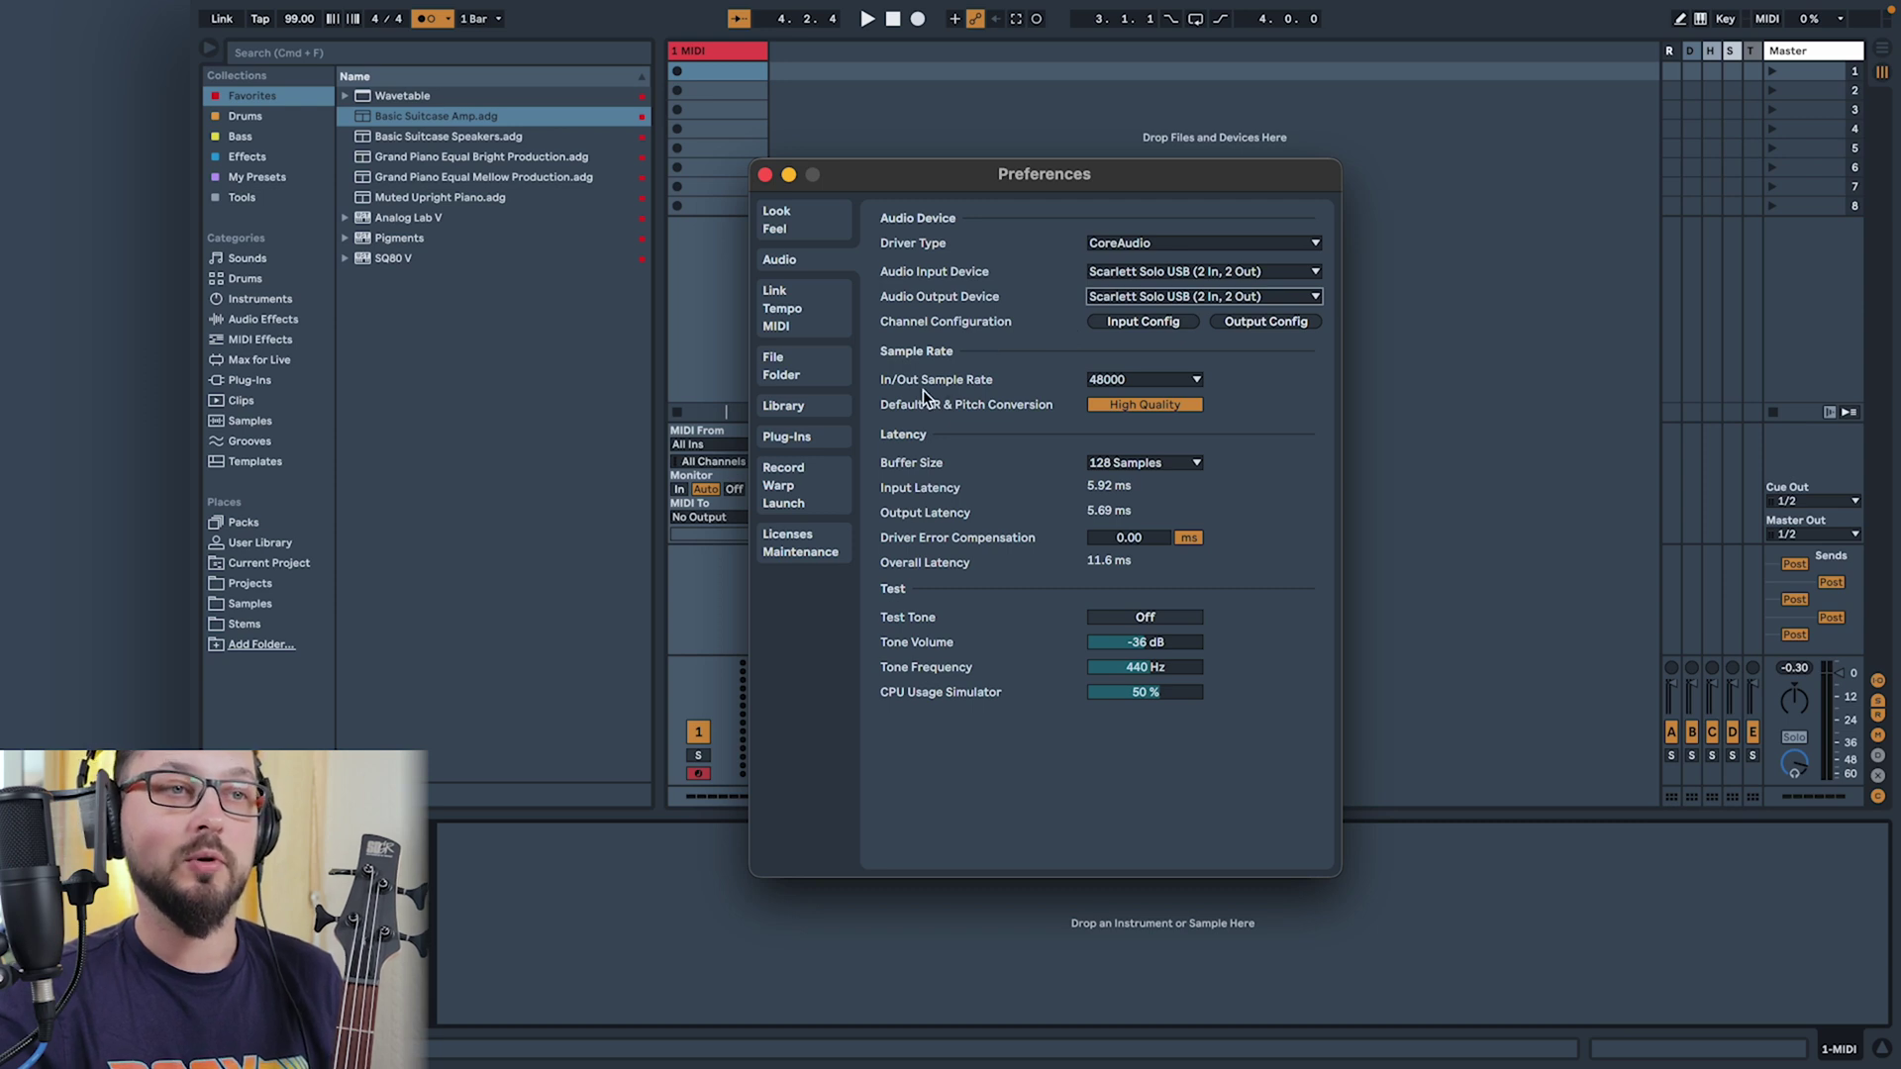
Set the in/out sample rate to 48000 and the buffer size to 128 samples.
left_click(1137, 380)
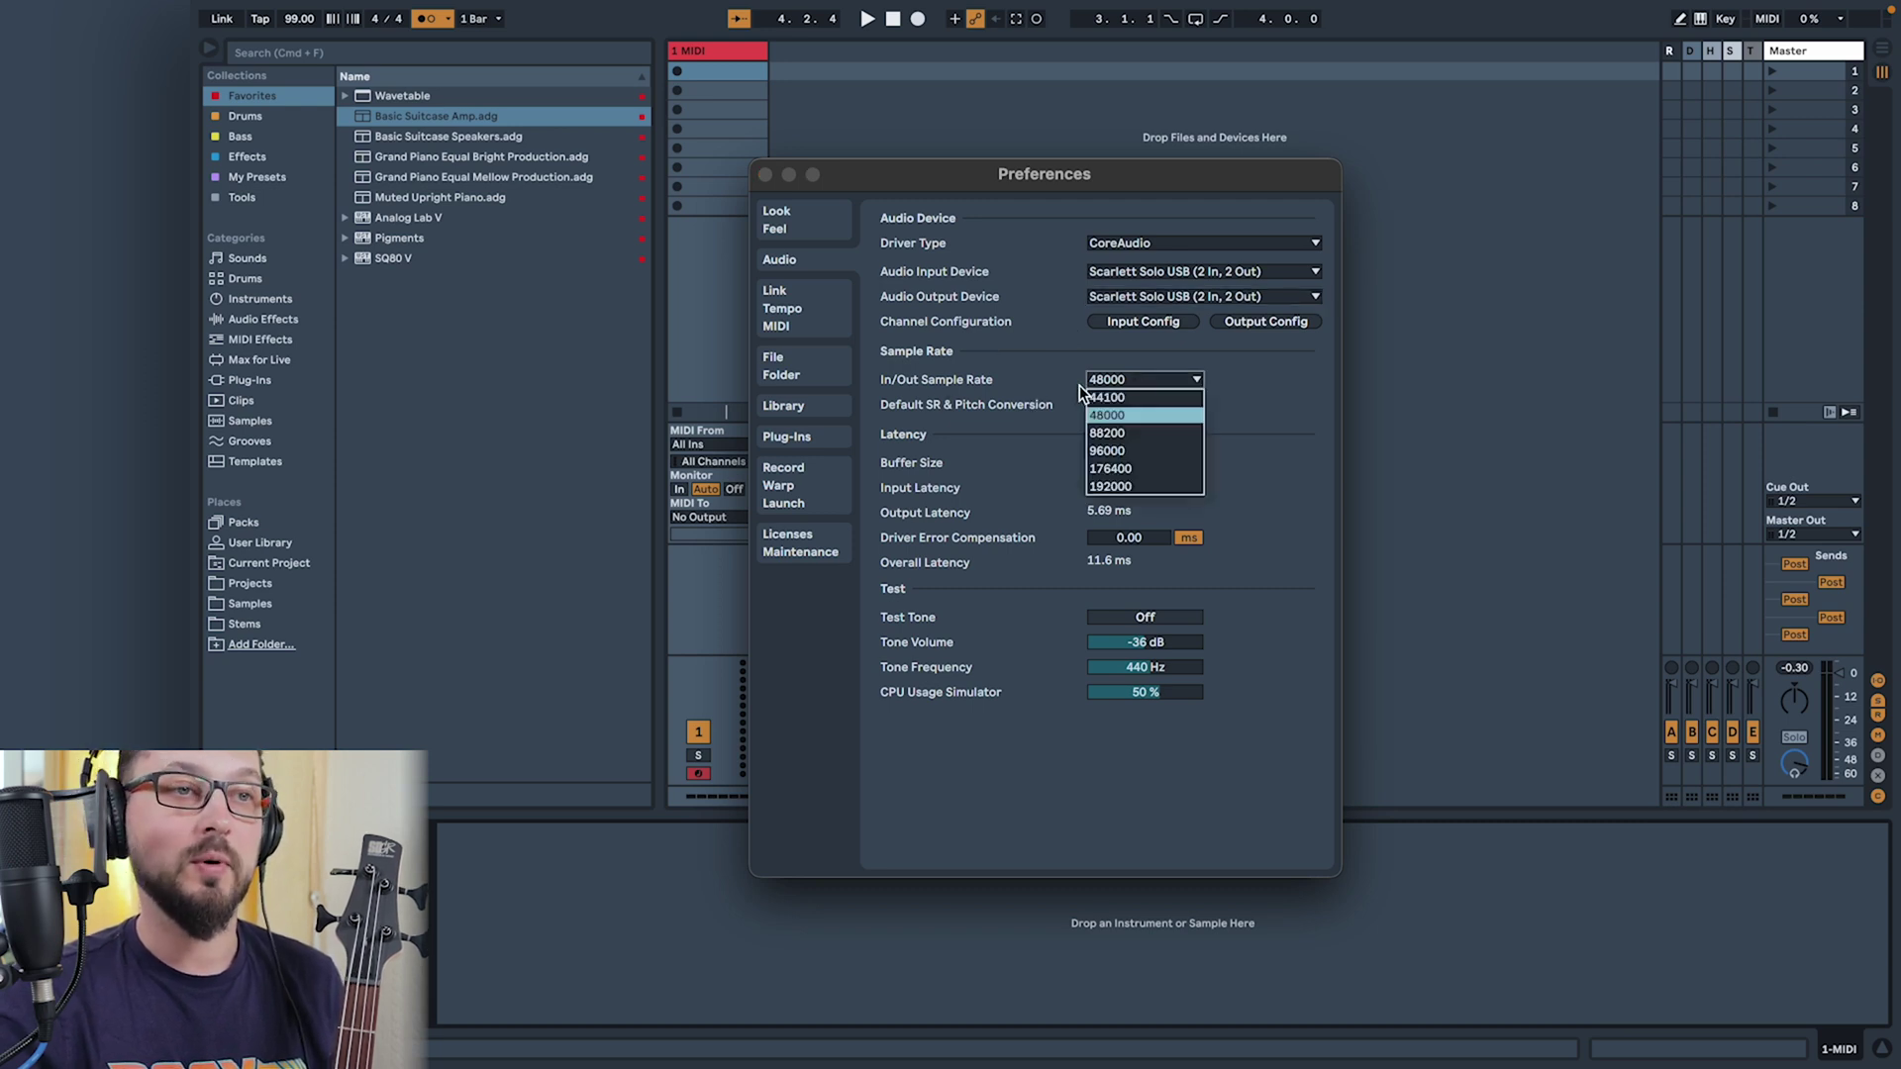
left_click(1135, 416)
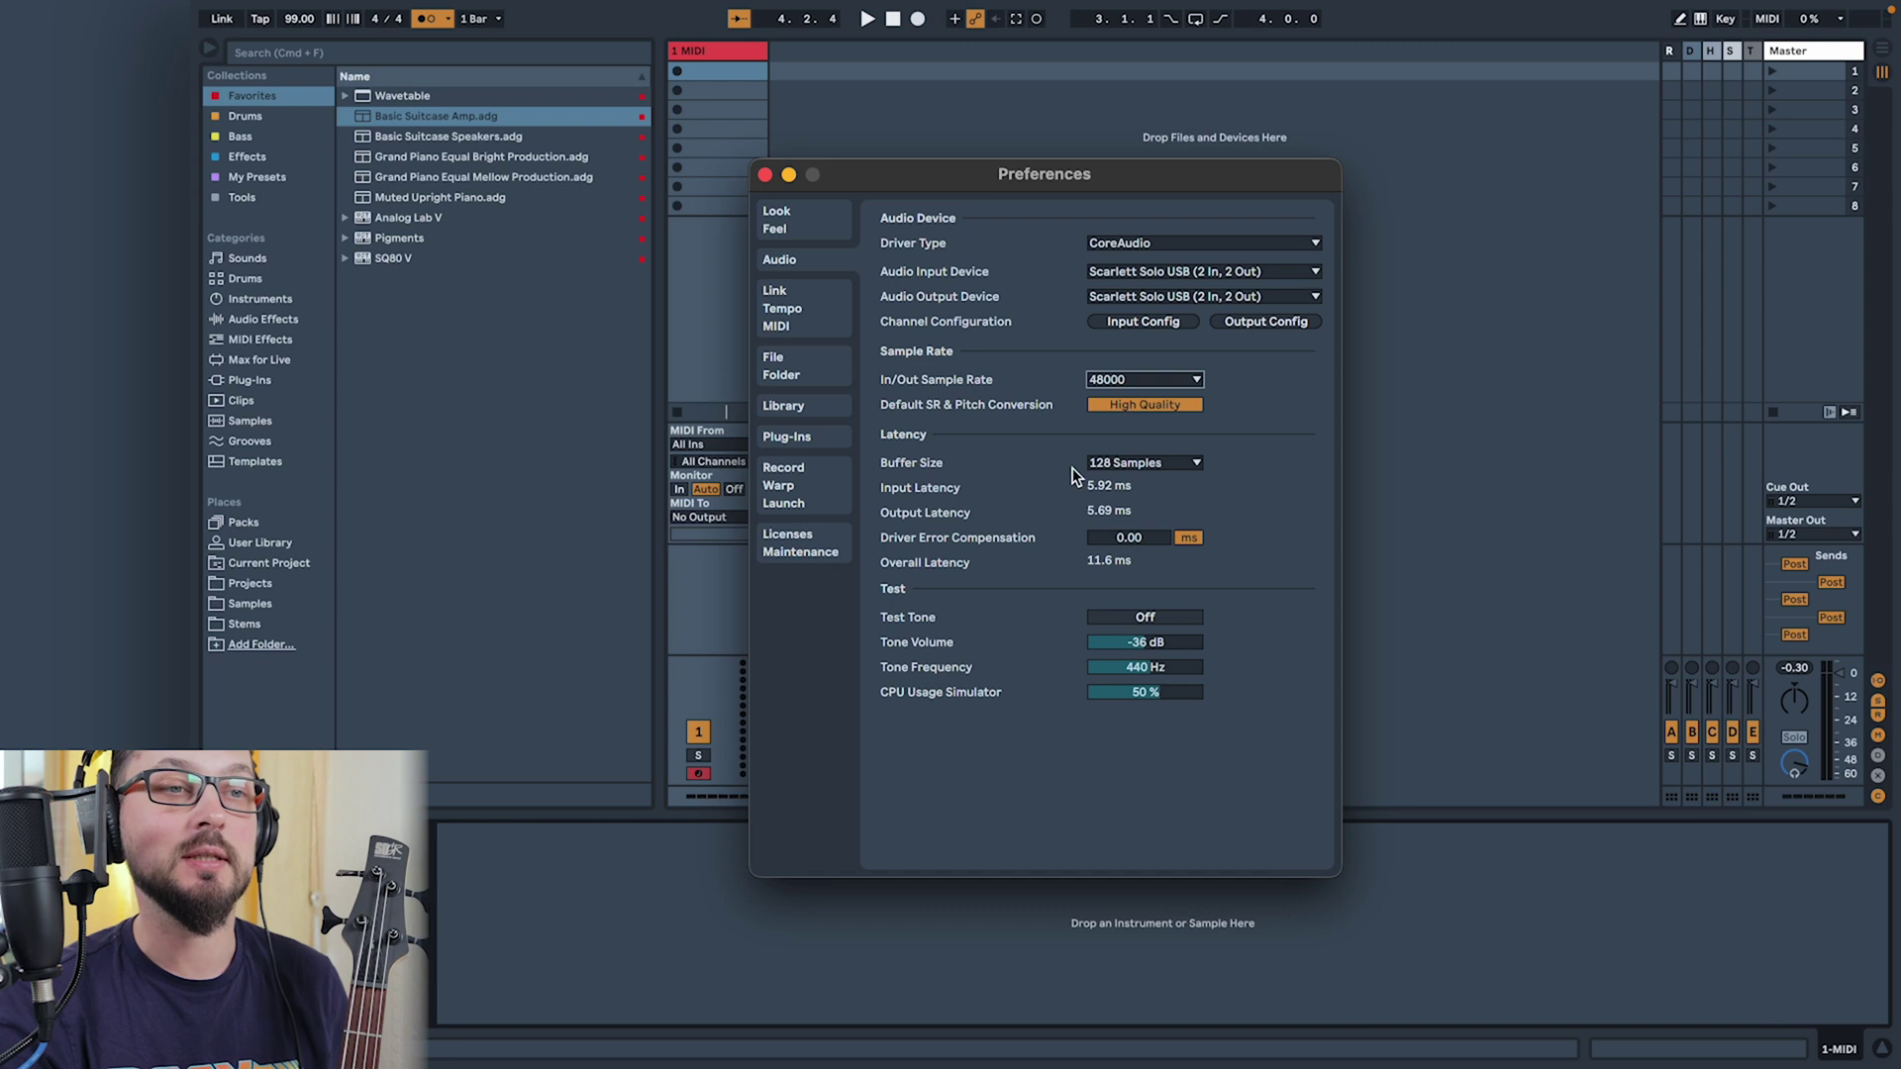
left_click(1134, 465)
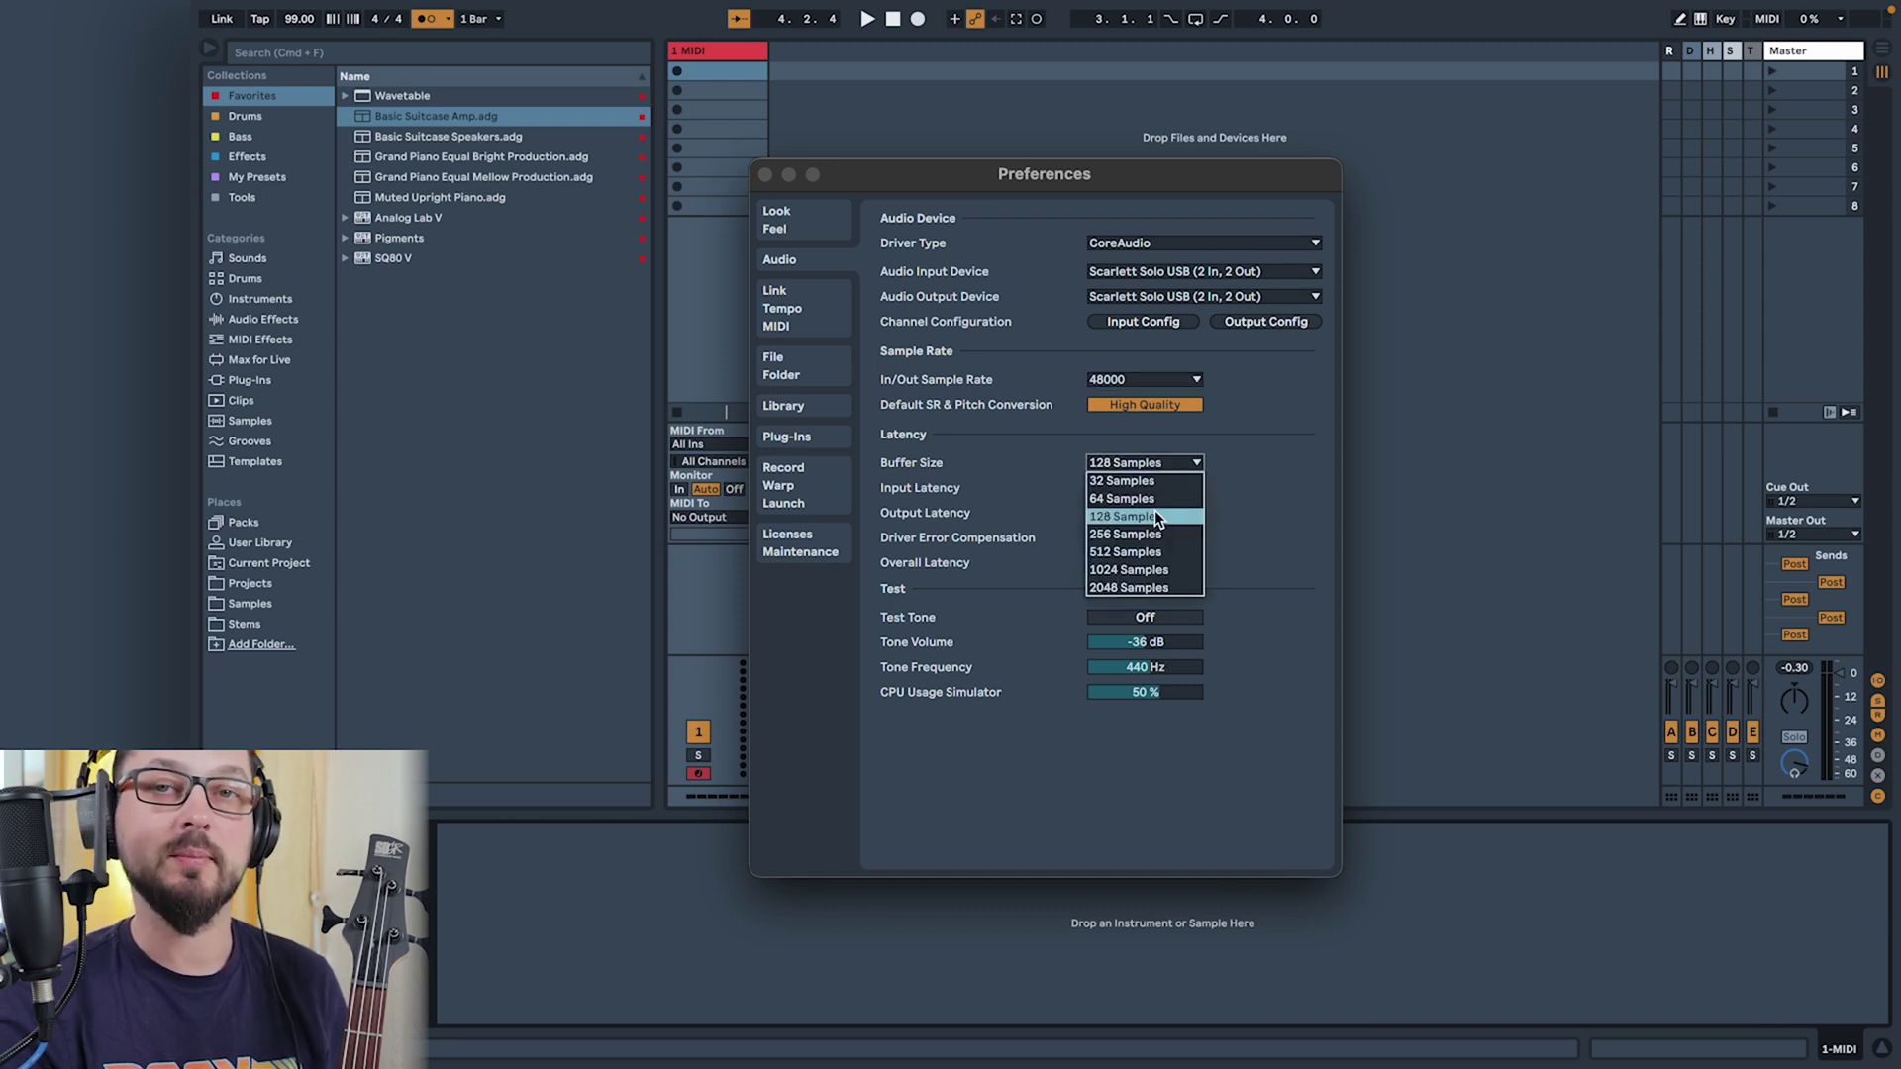
left_click(1155, 511)
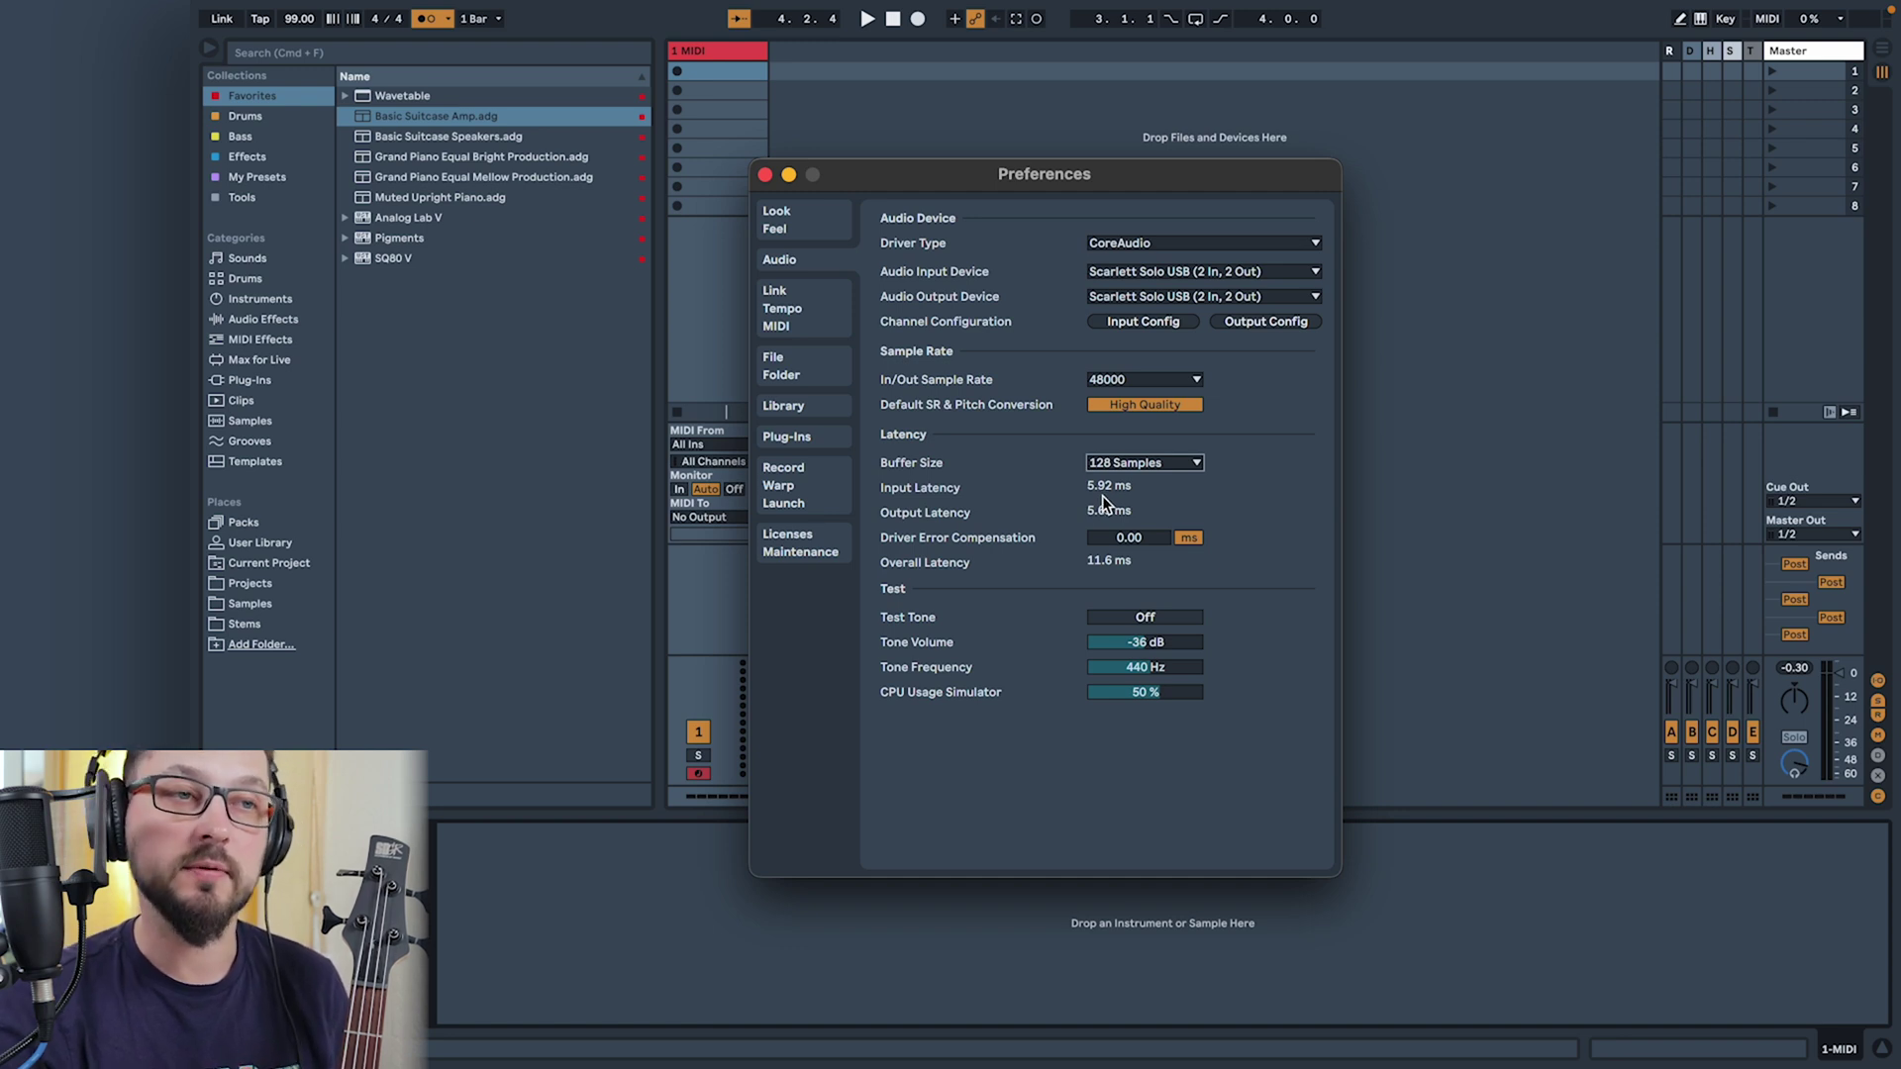
Try buffer sizes of 64, 512 and 2048 samples to compare the resulting latency.
left_click(1120, 464)
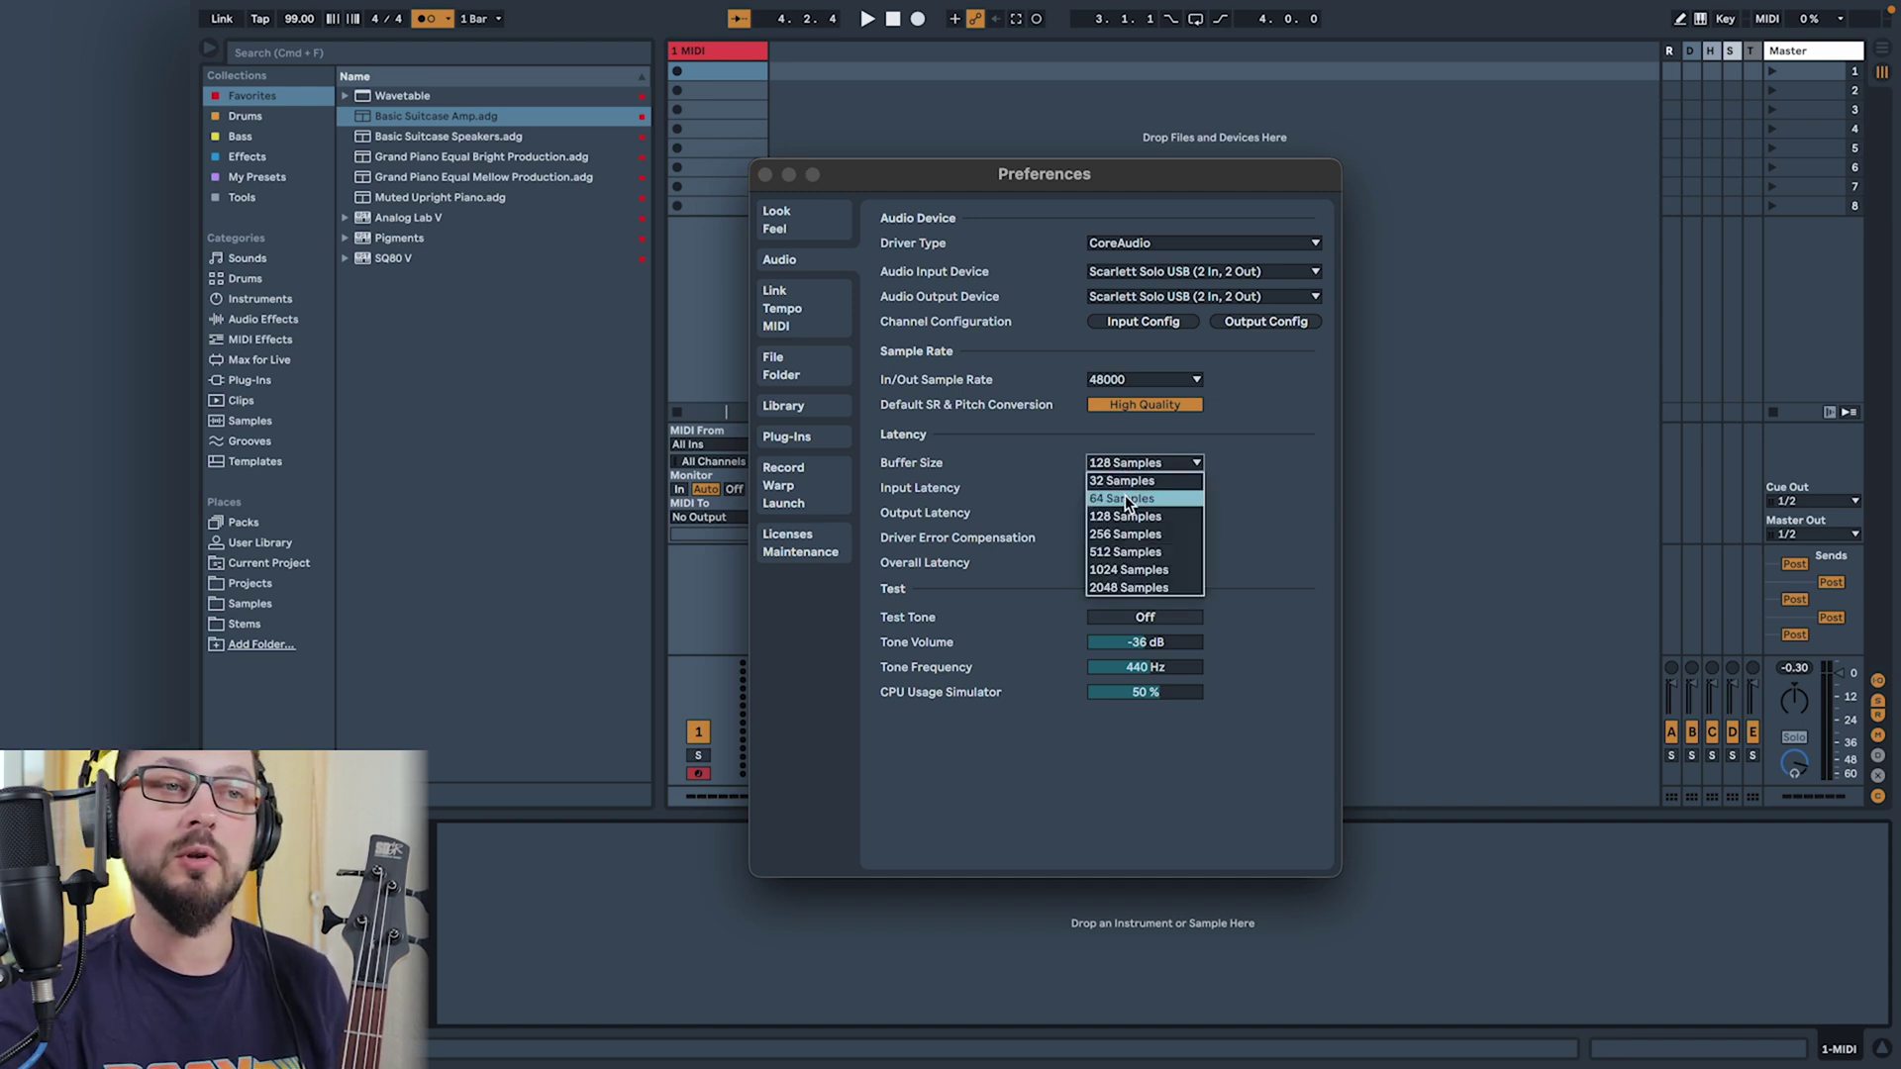
left_click(1149, 498)
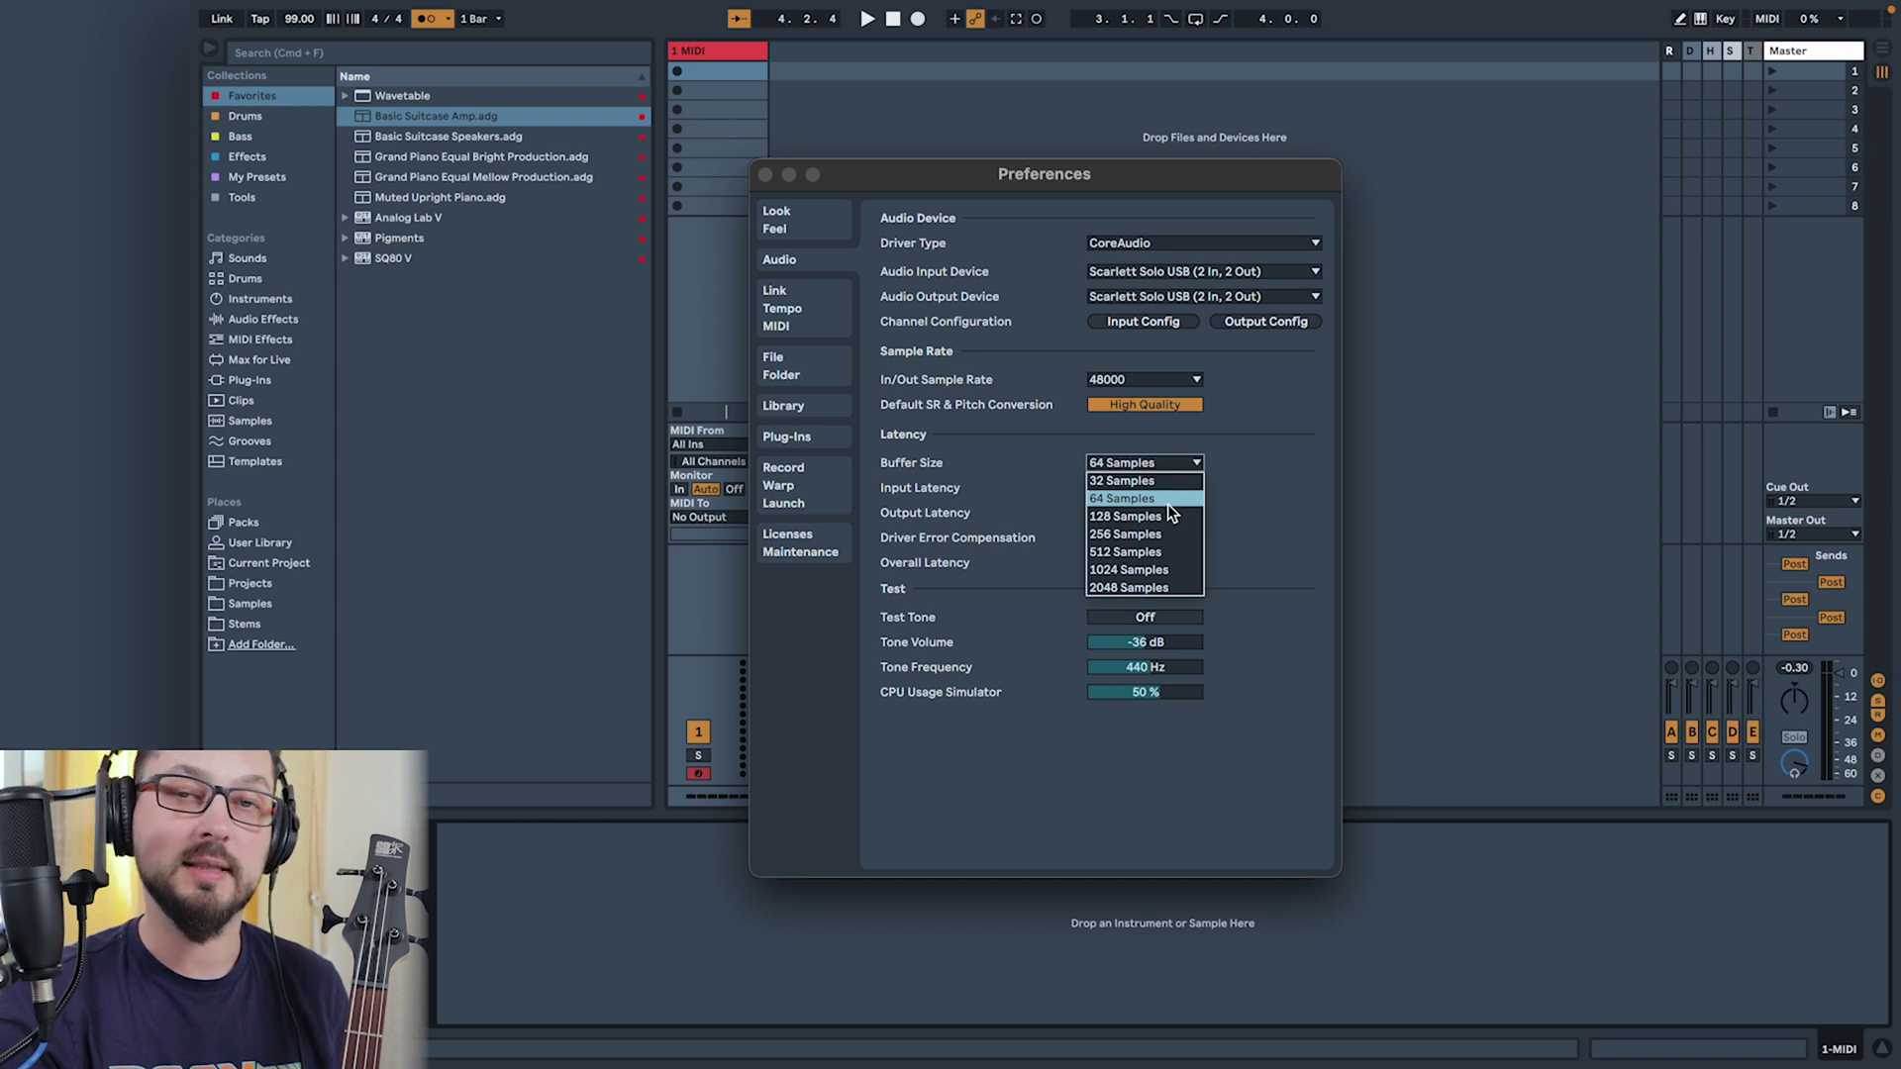
left_click(1167, 503)
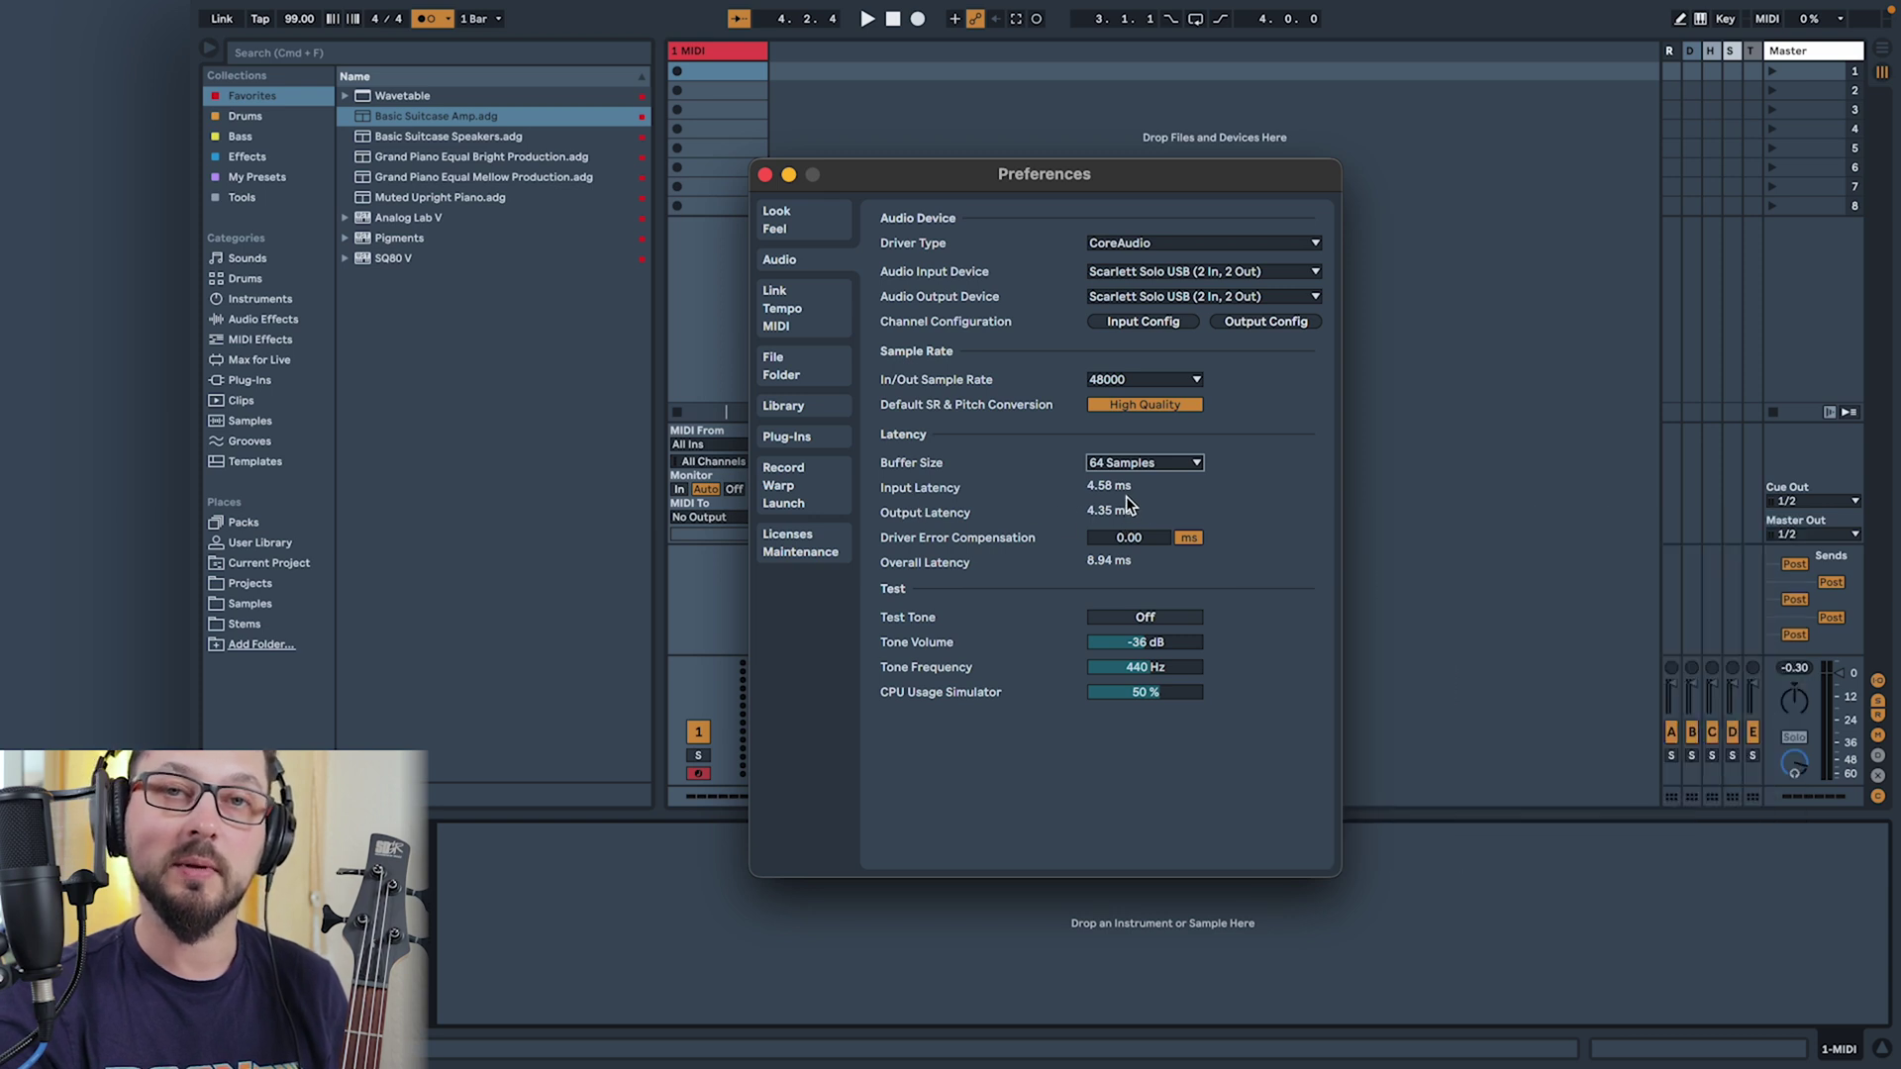
left_click(1185, 465)
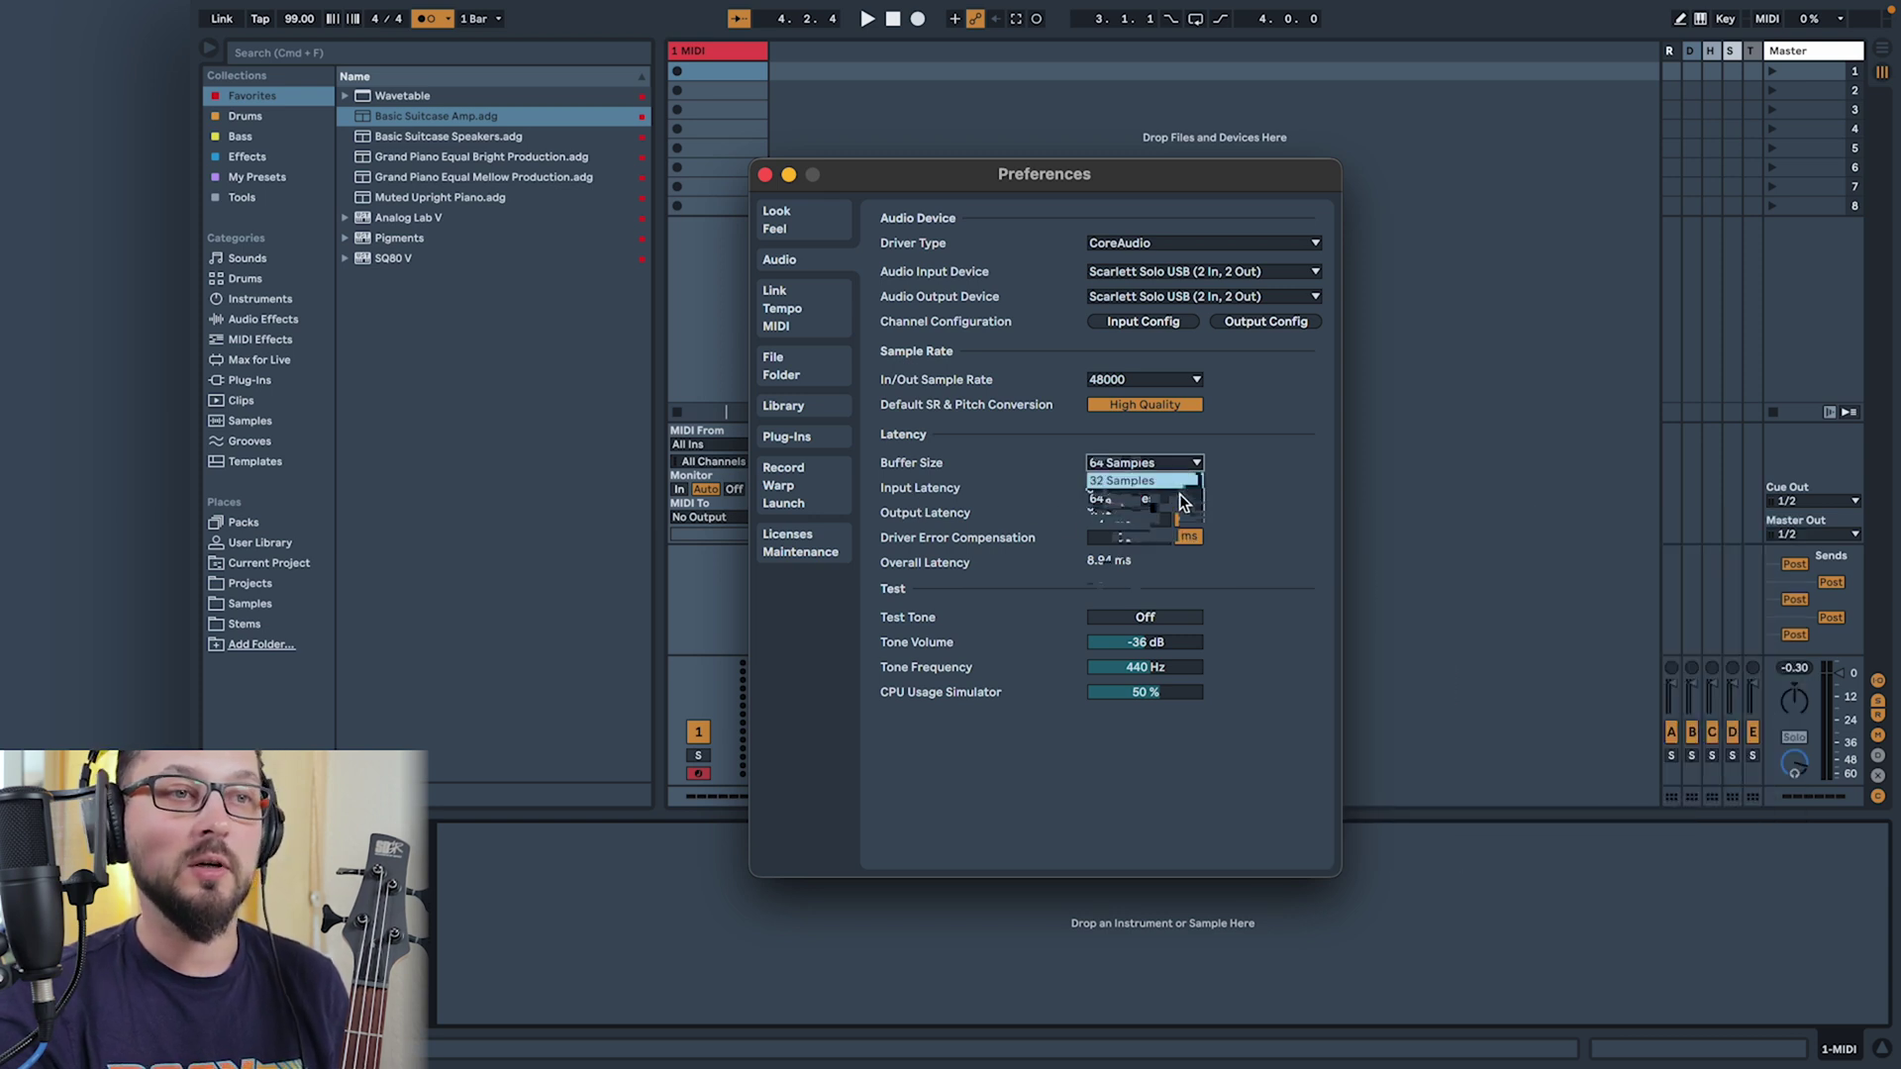
left_click(1167, 550)
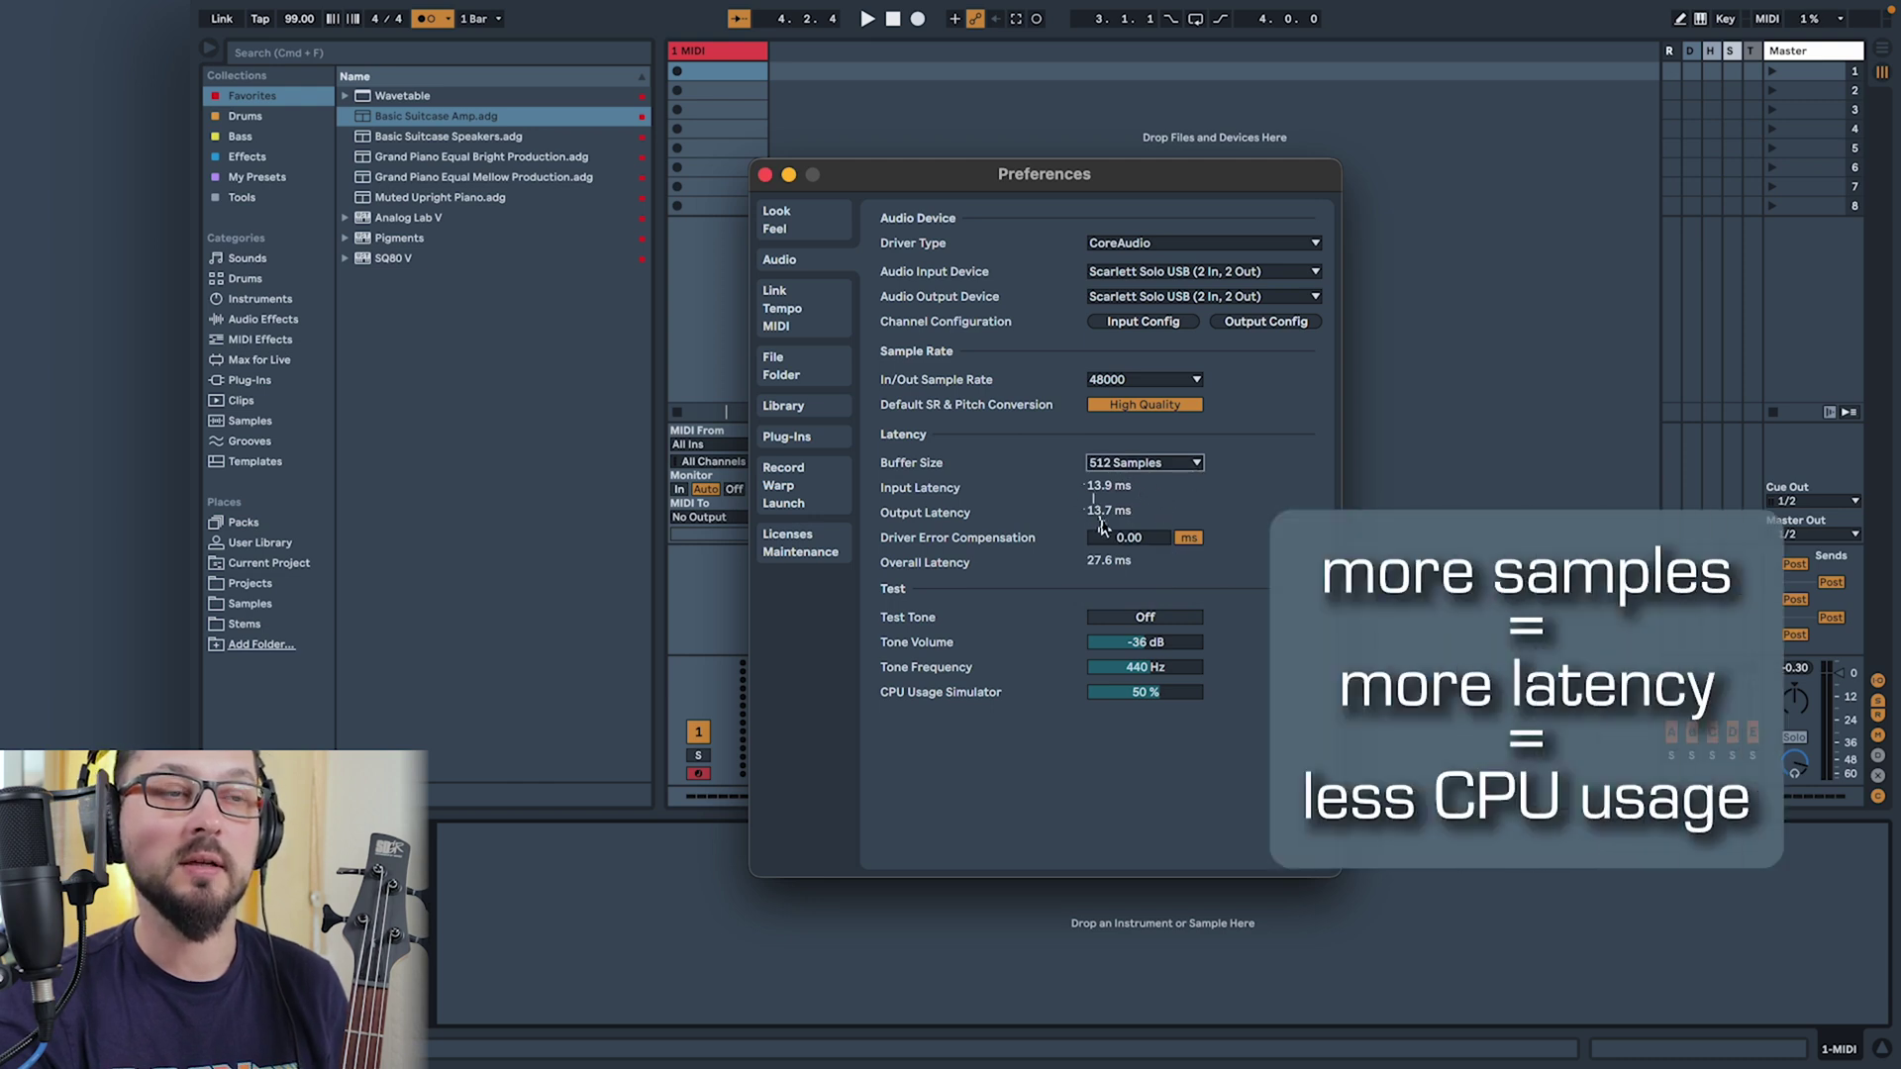
left_click(1138, 463)
left_click(1157, 588)
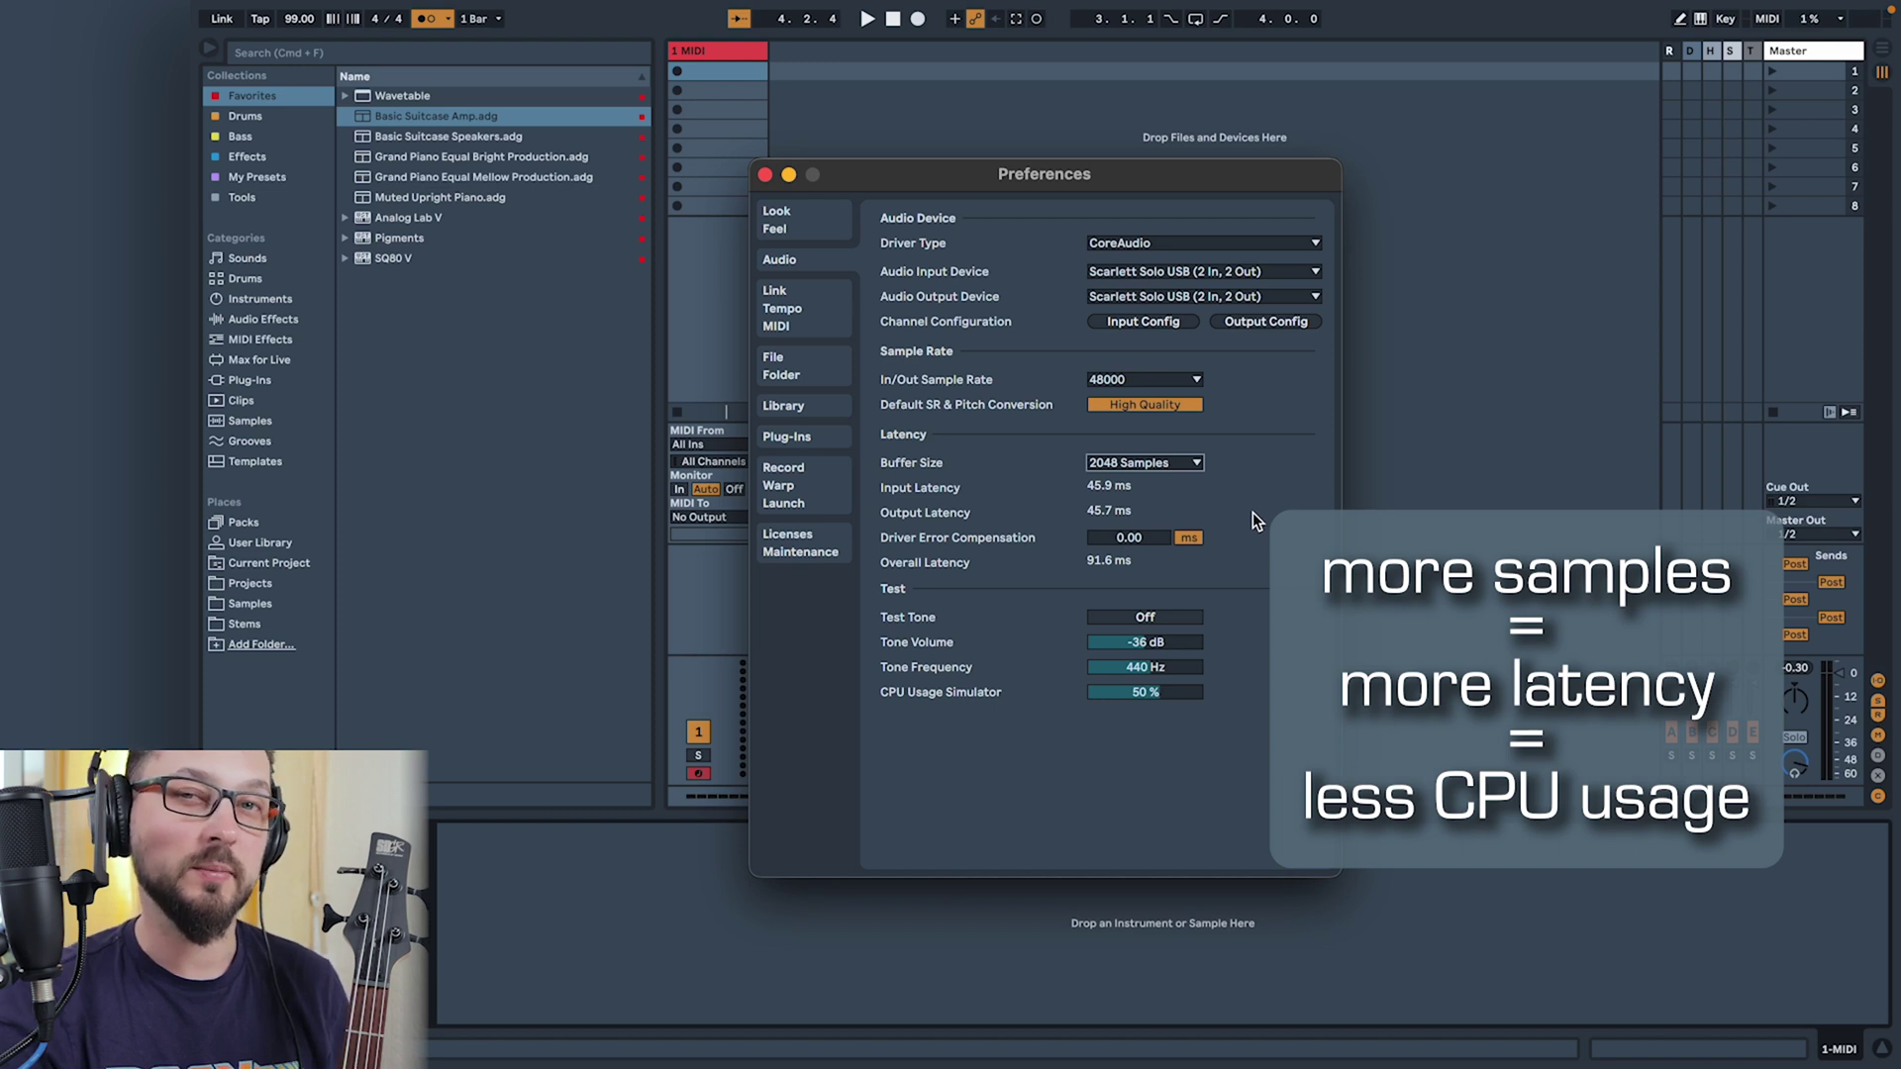
Set the buffer size to 32 samples and briefly play the test tone to check for glitches.
left_click(1155, 475)
left_click(1153, 507)
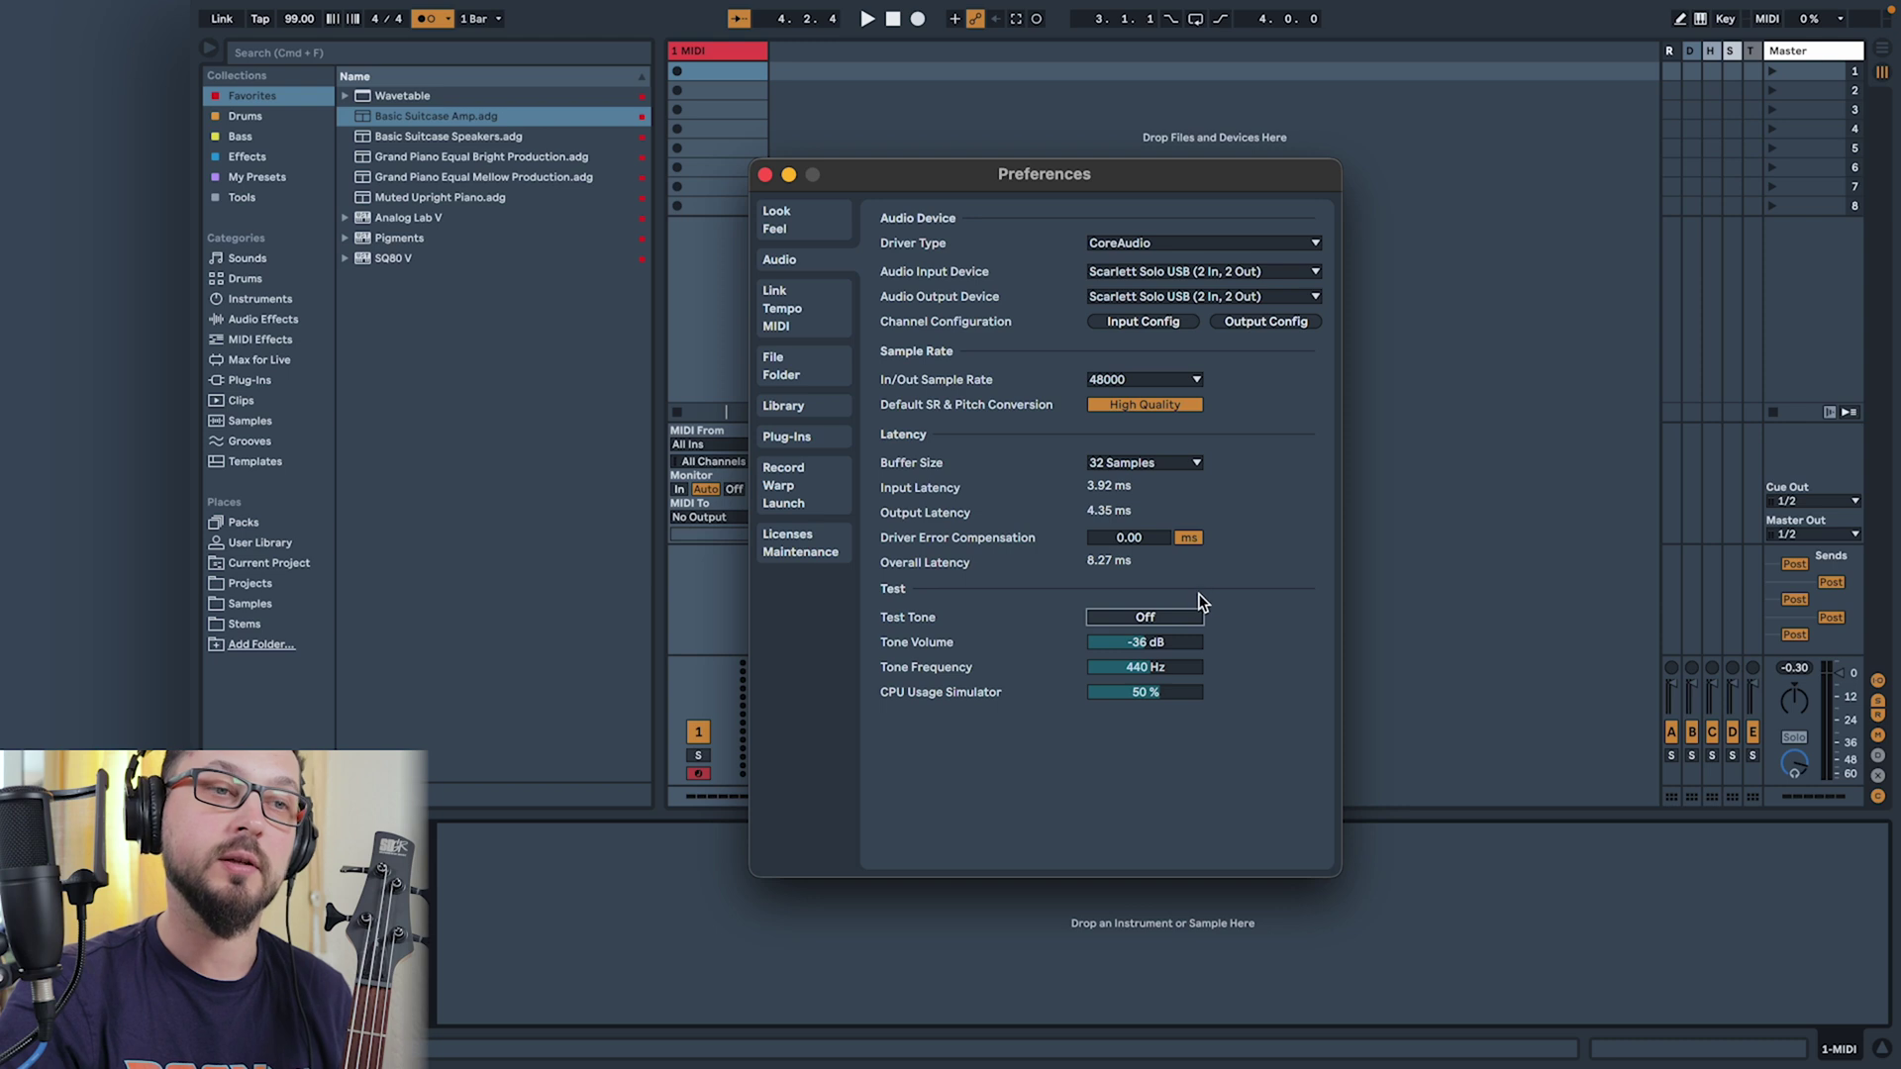
left_click(1151, 620)
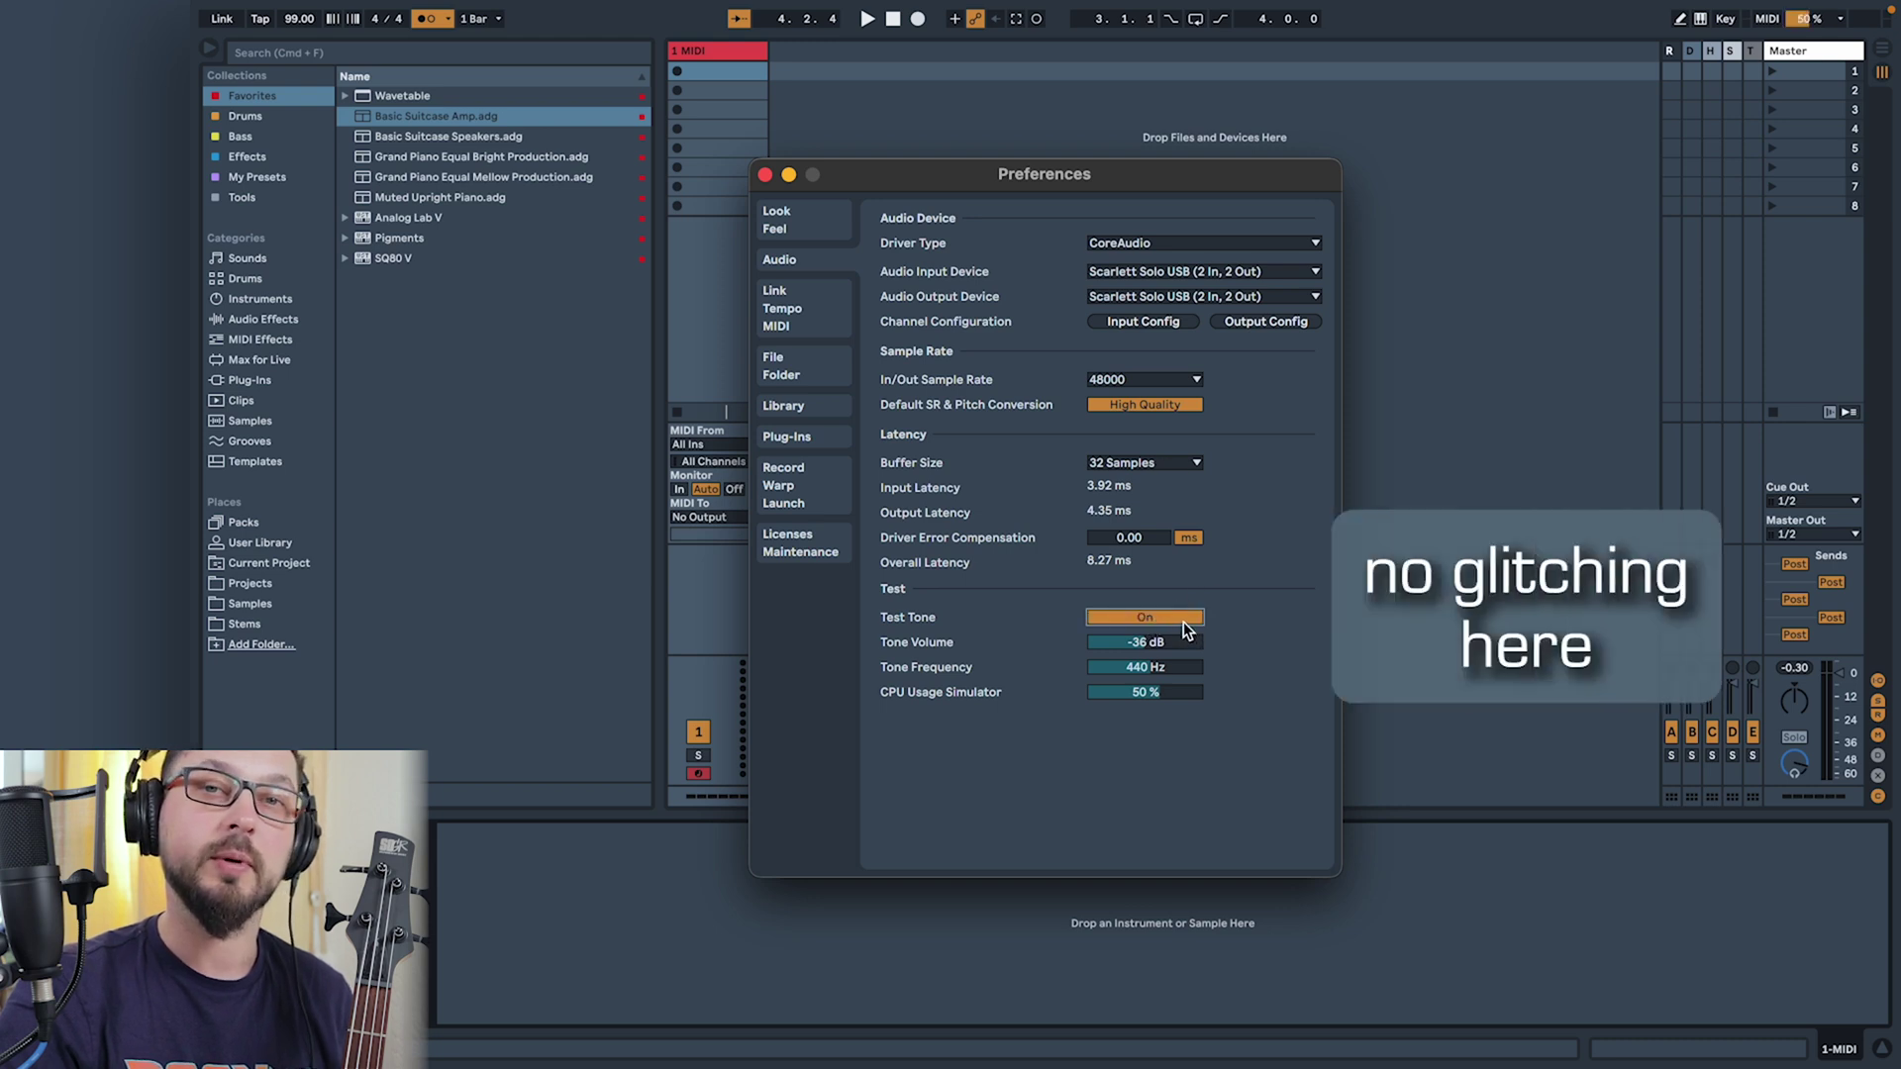
left_click(1167, 611)
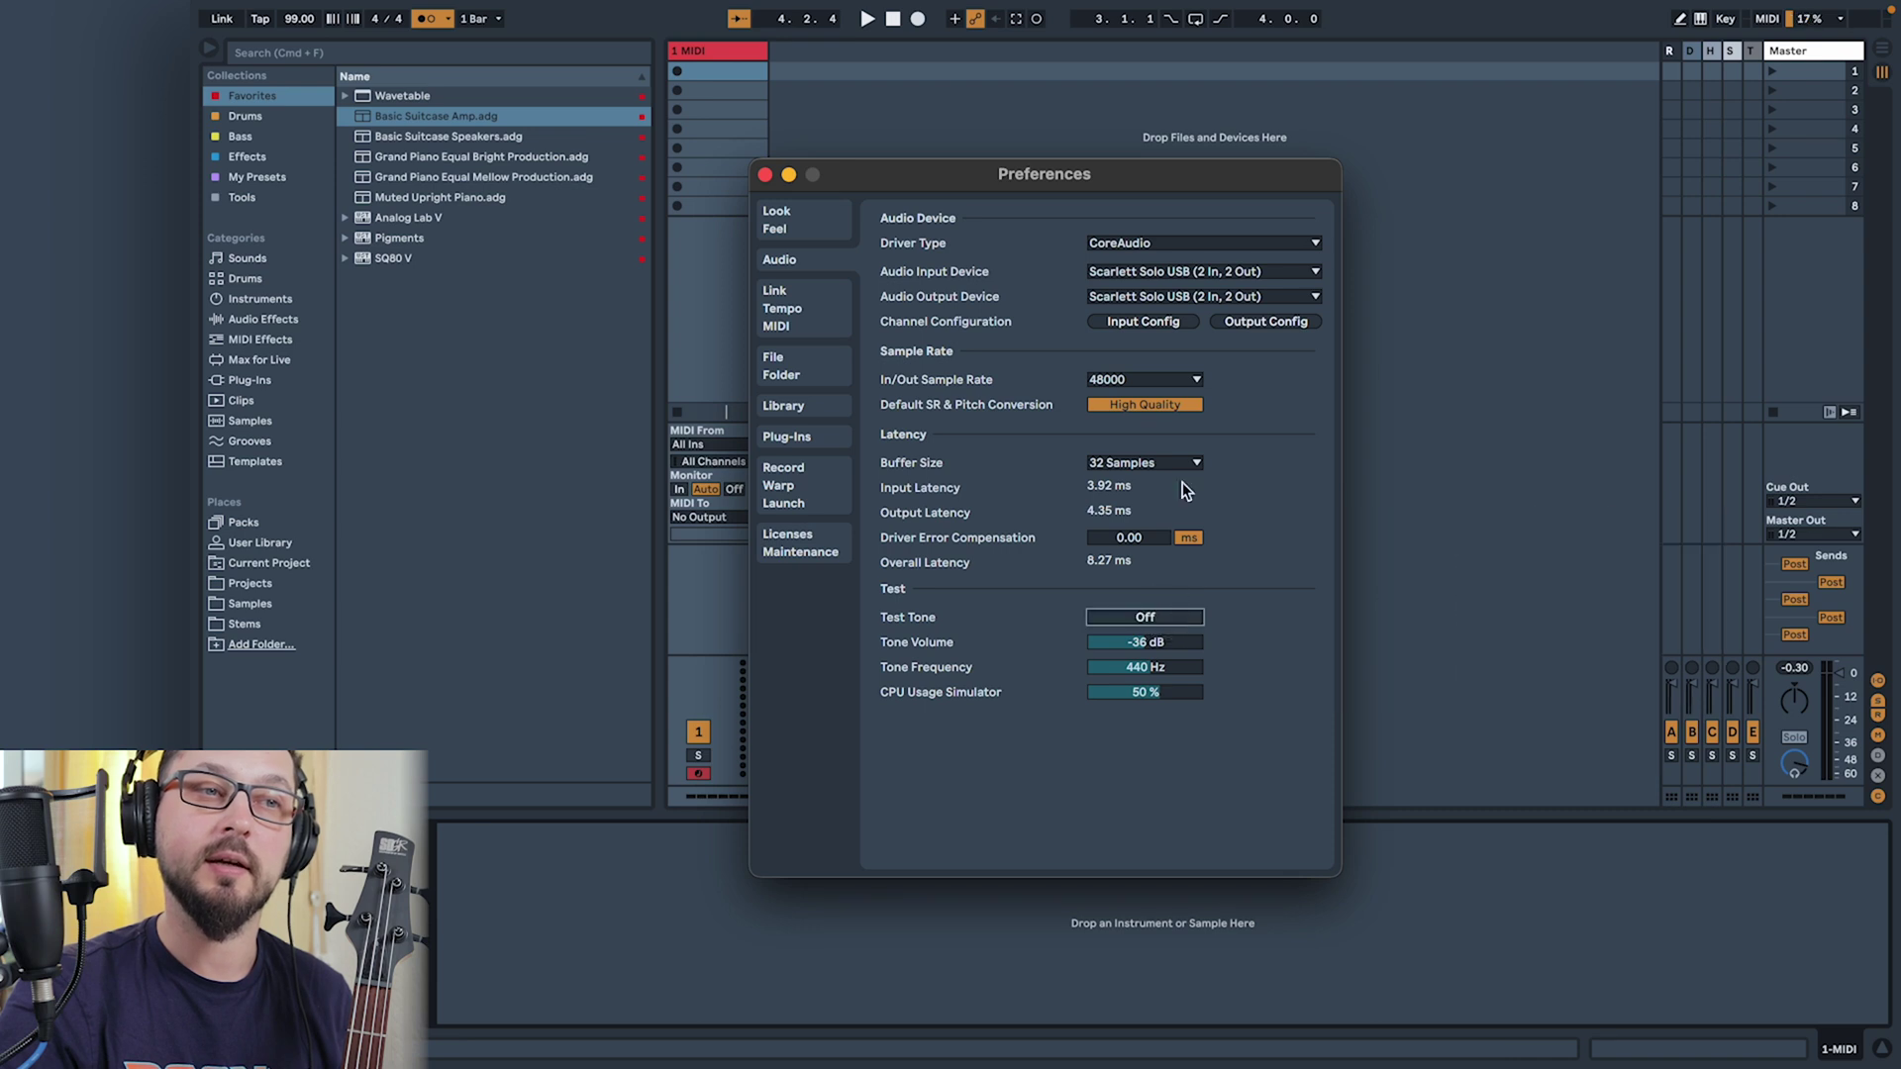
Set the buffer size to 256 samples and close the preferences.
left_click(1180, 458)
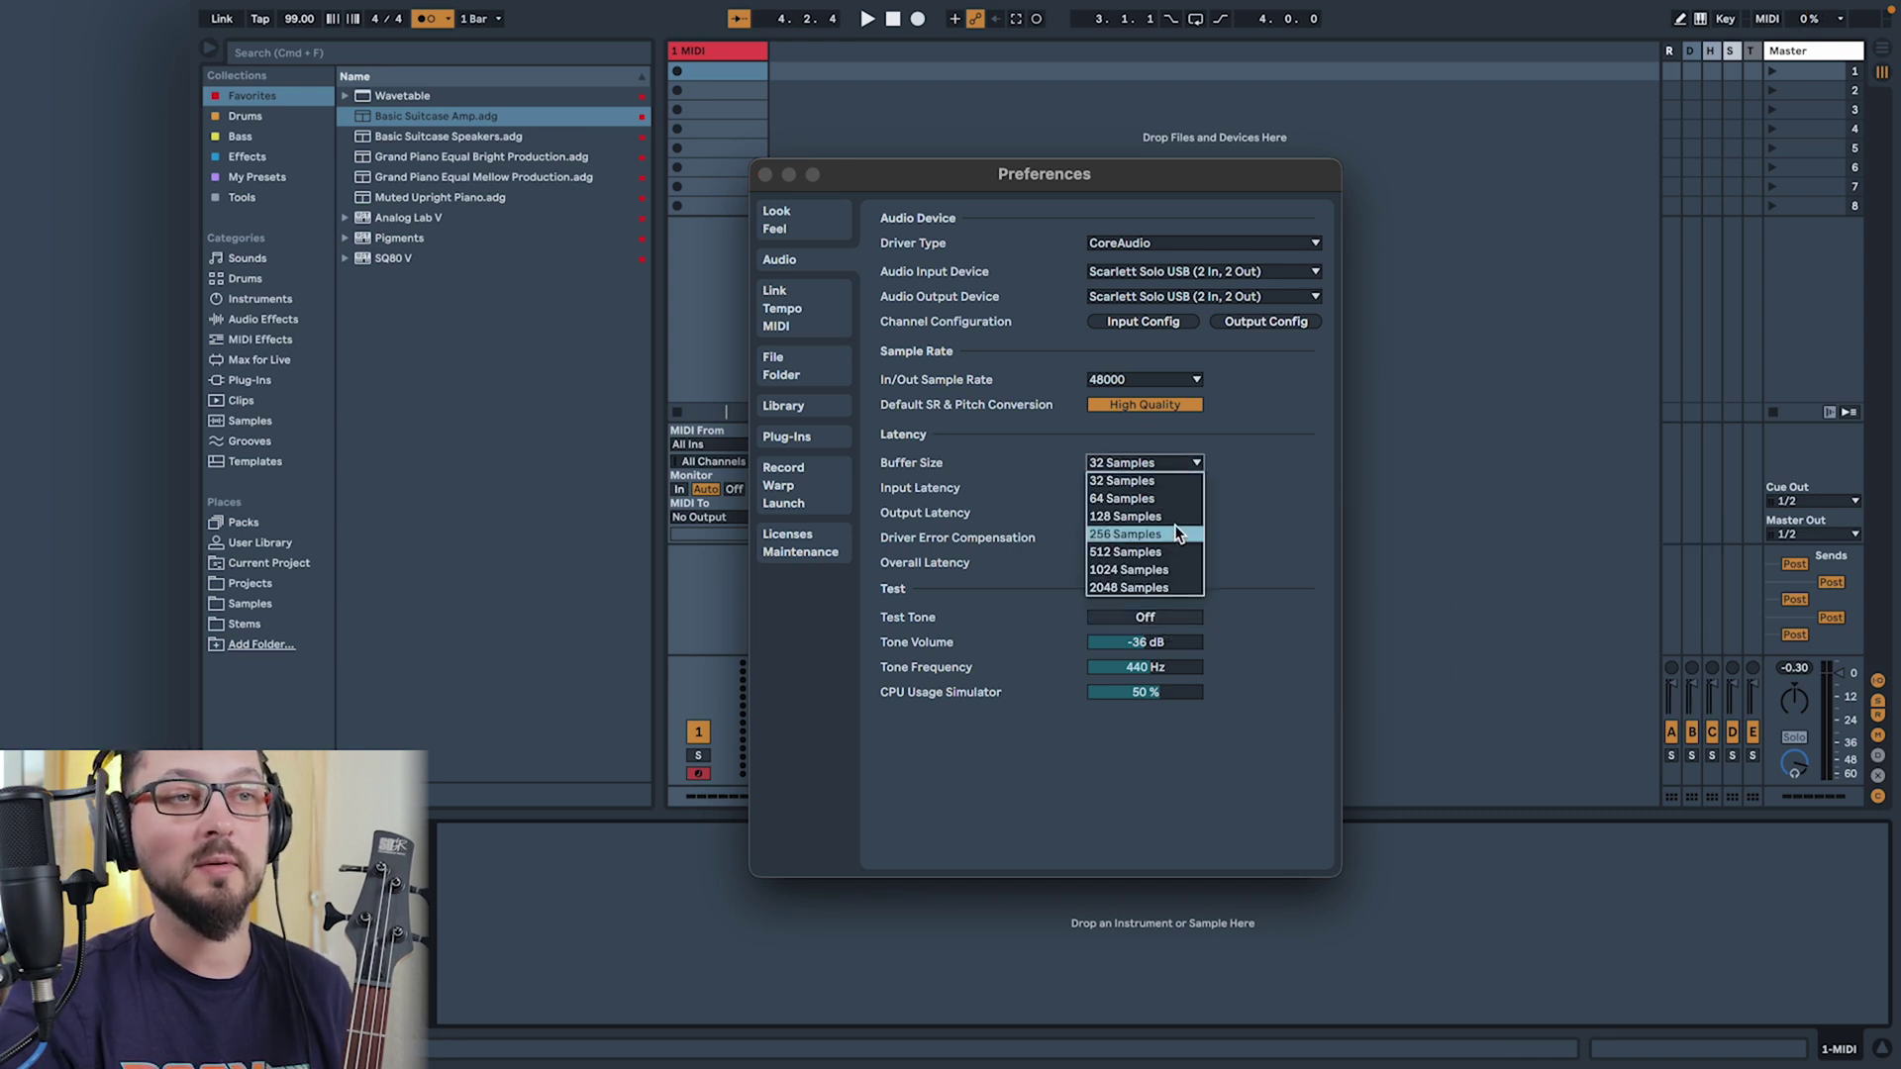
left_click(1176, 527)
left_click(764, 175)
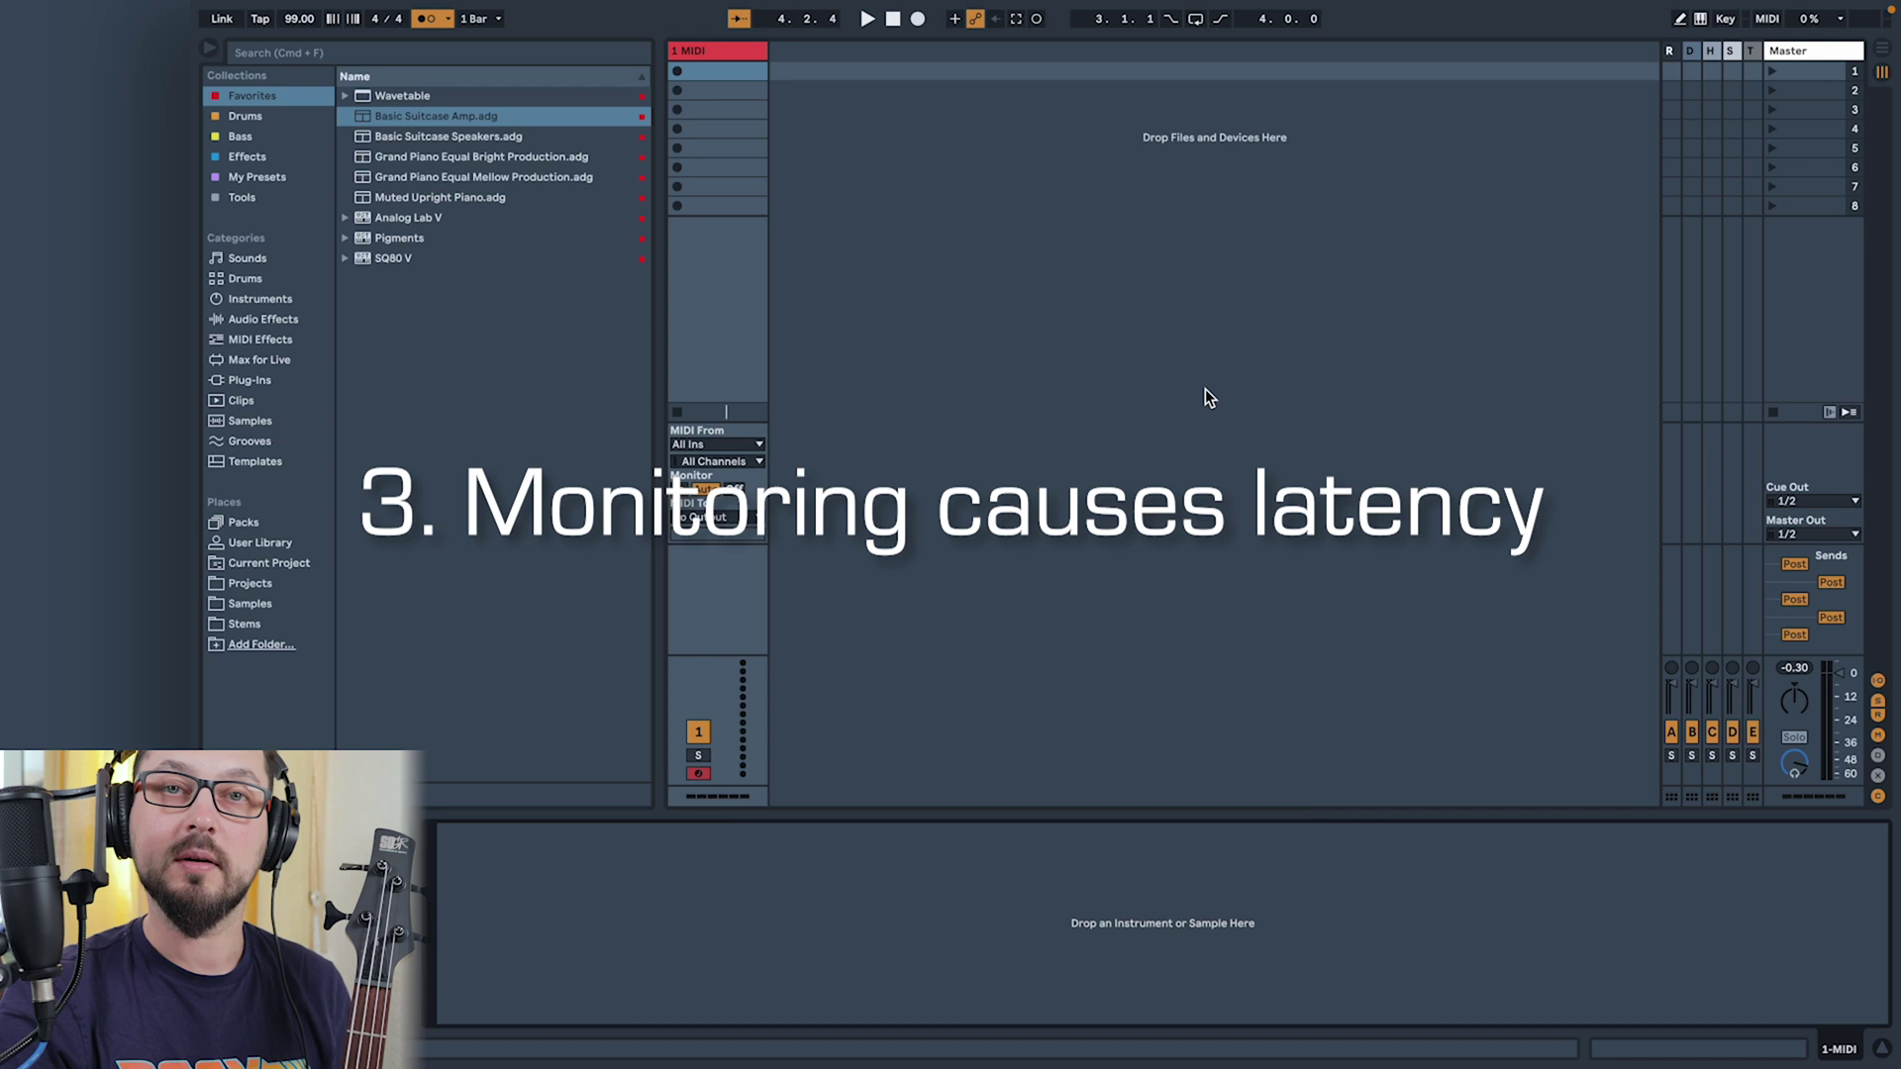
Insert an audio track that takes external input channel 2, and set its monitoring to In.
right_click(1000, 188)
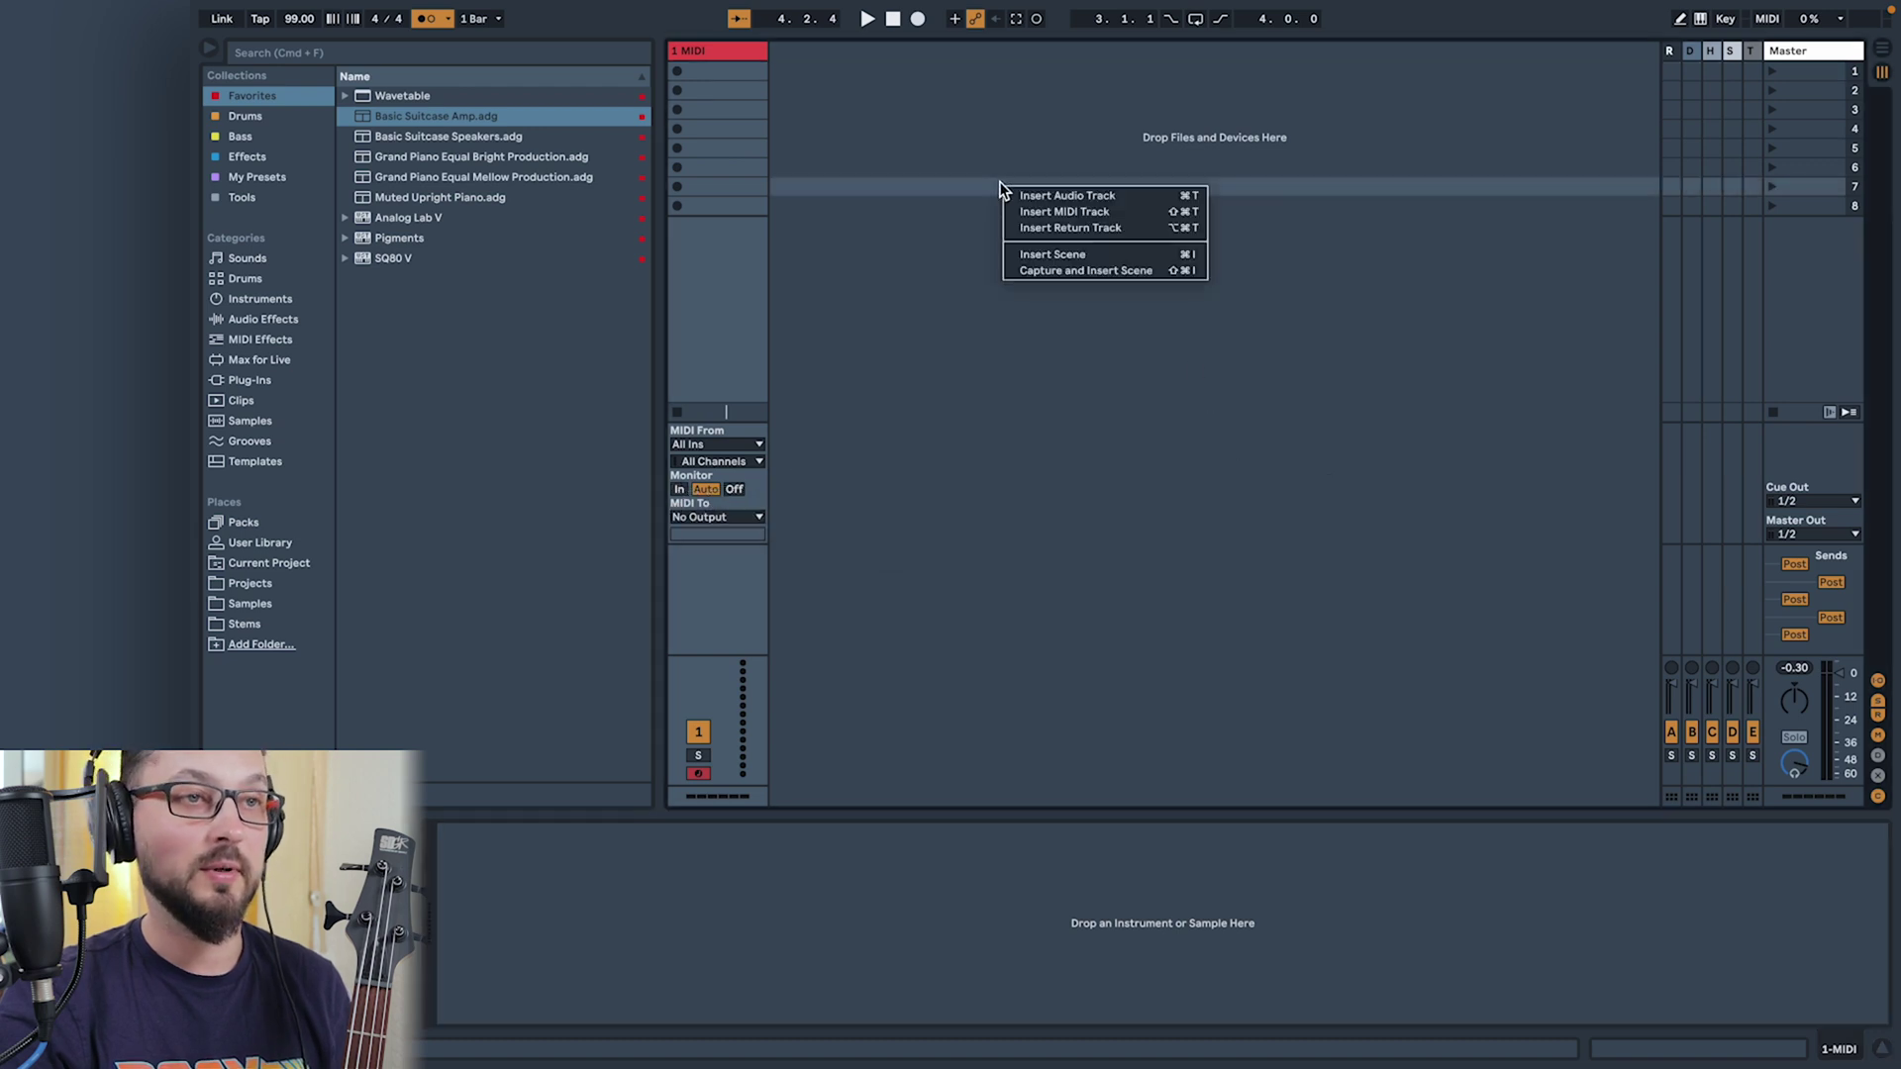
left_click(1090, 197)
left_click(810, 463)
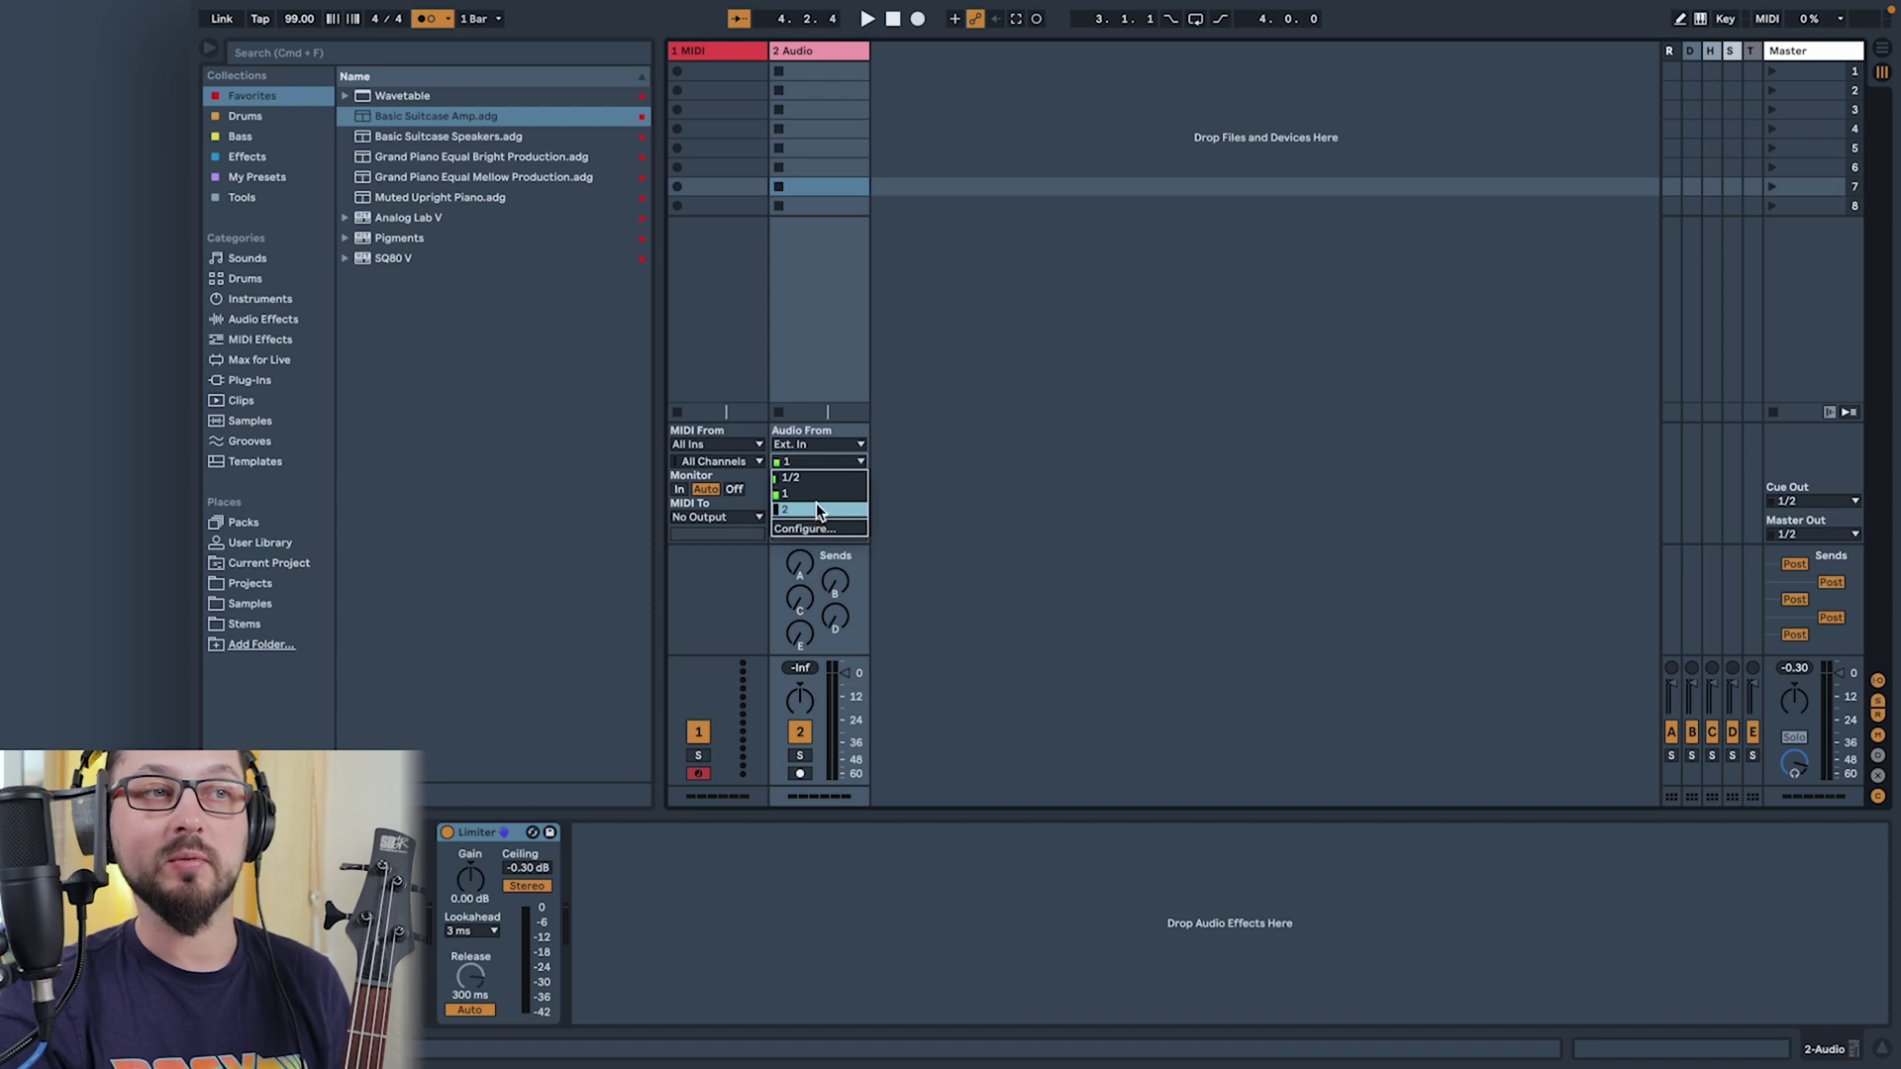
left_click(818, 511)
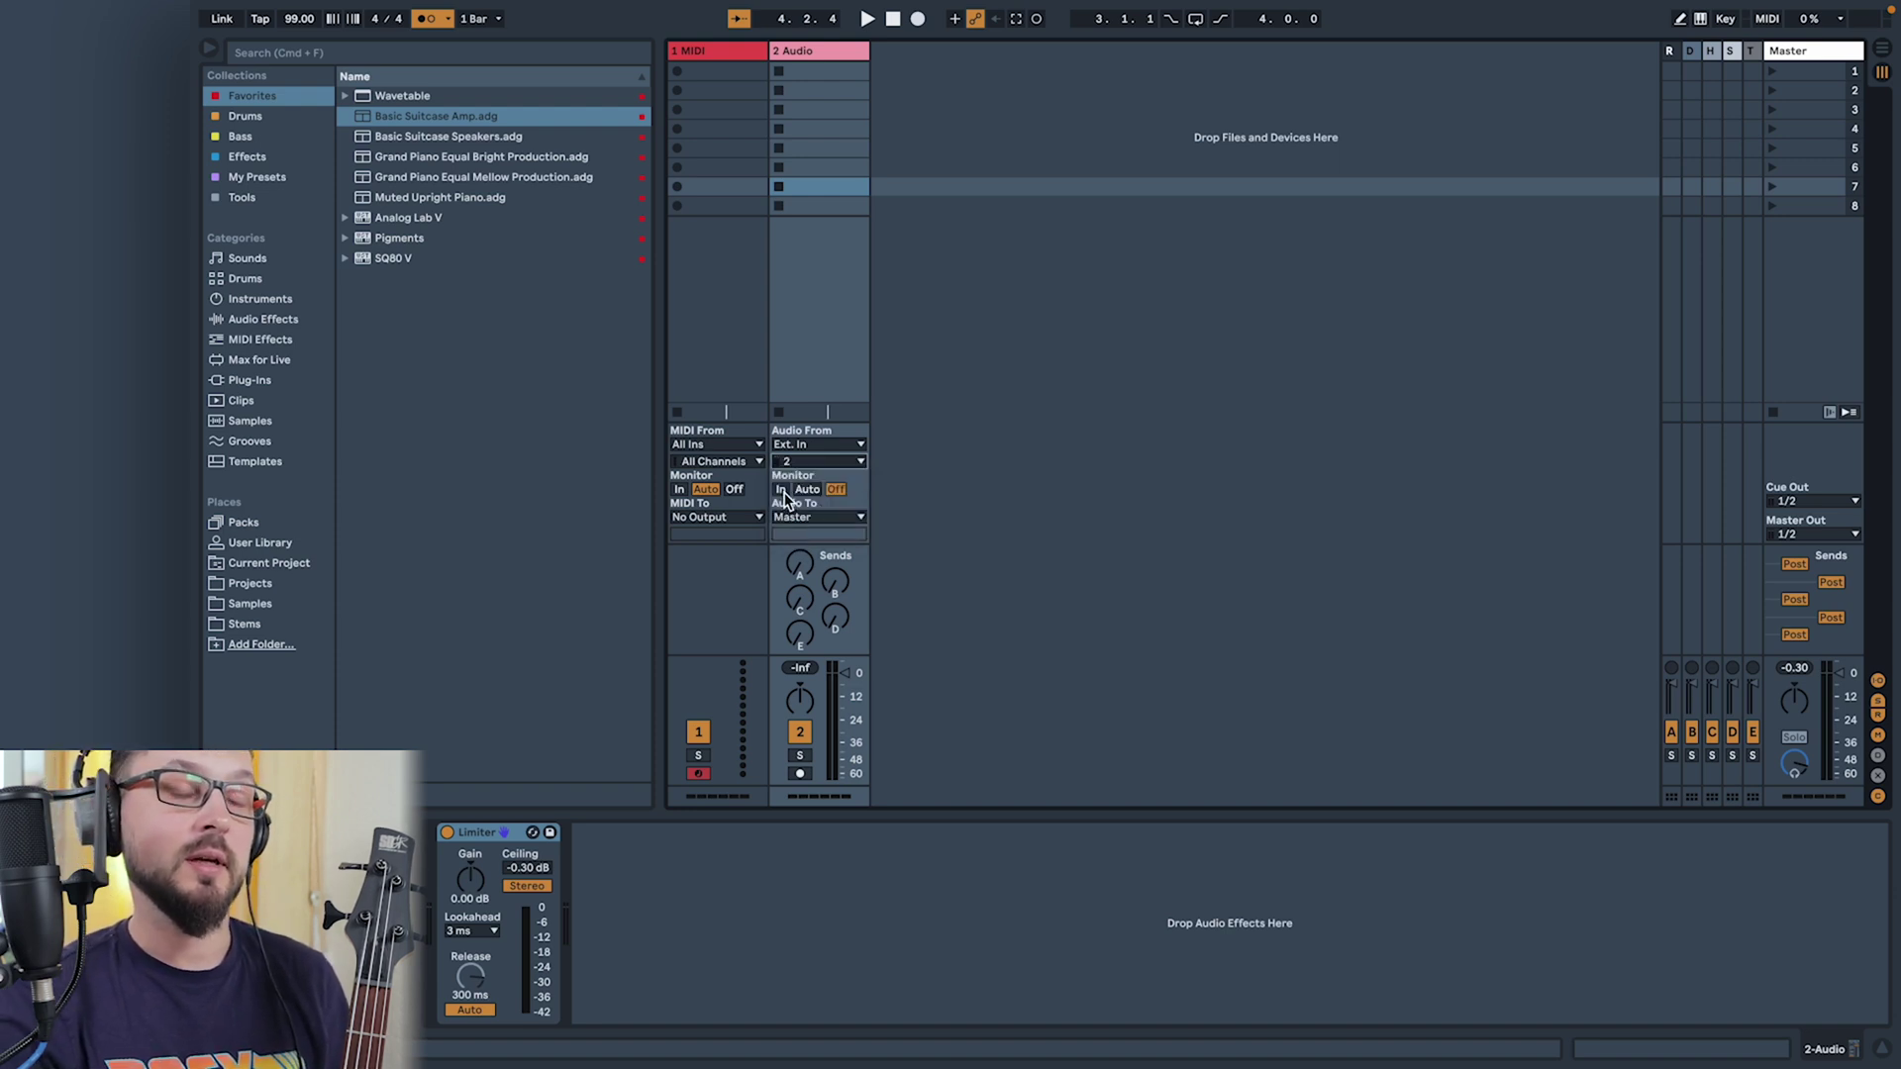
left_click(781, 490)
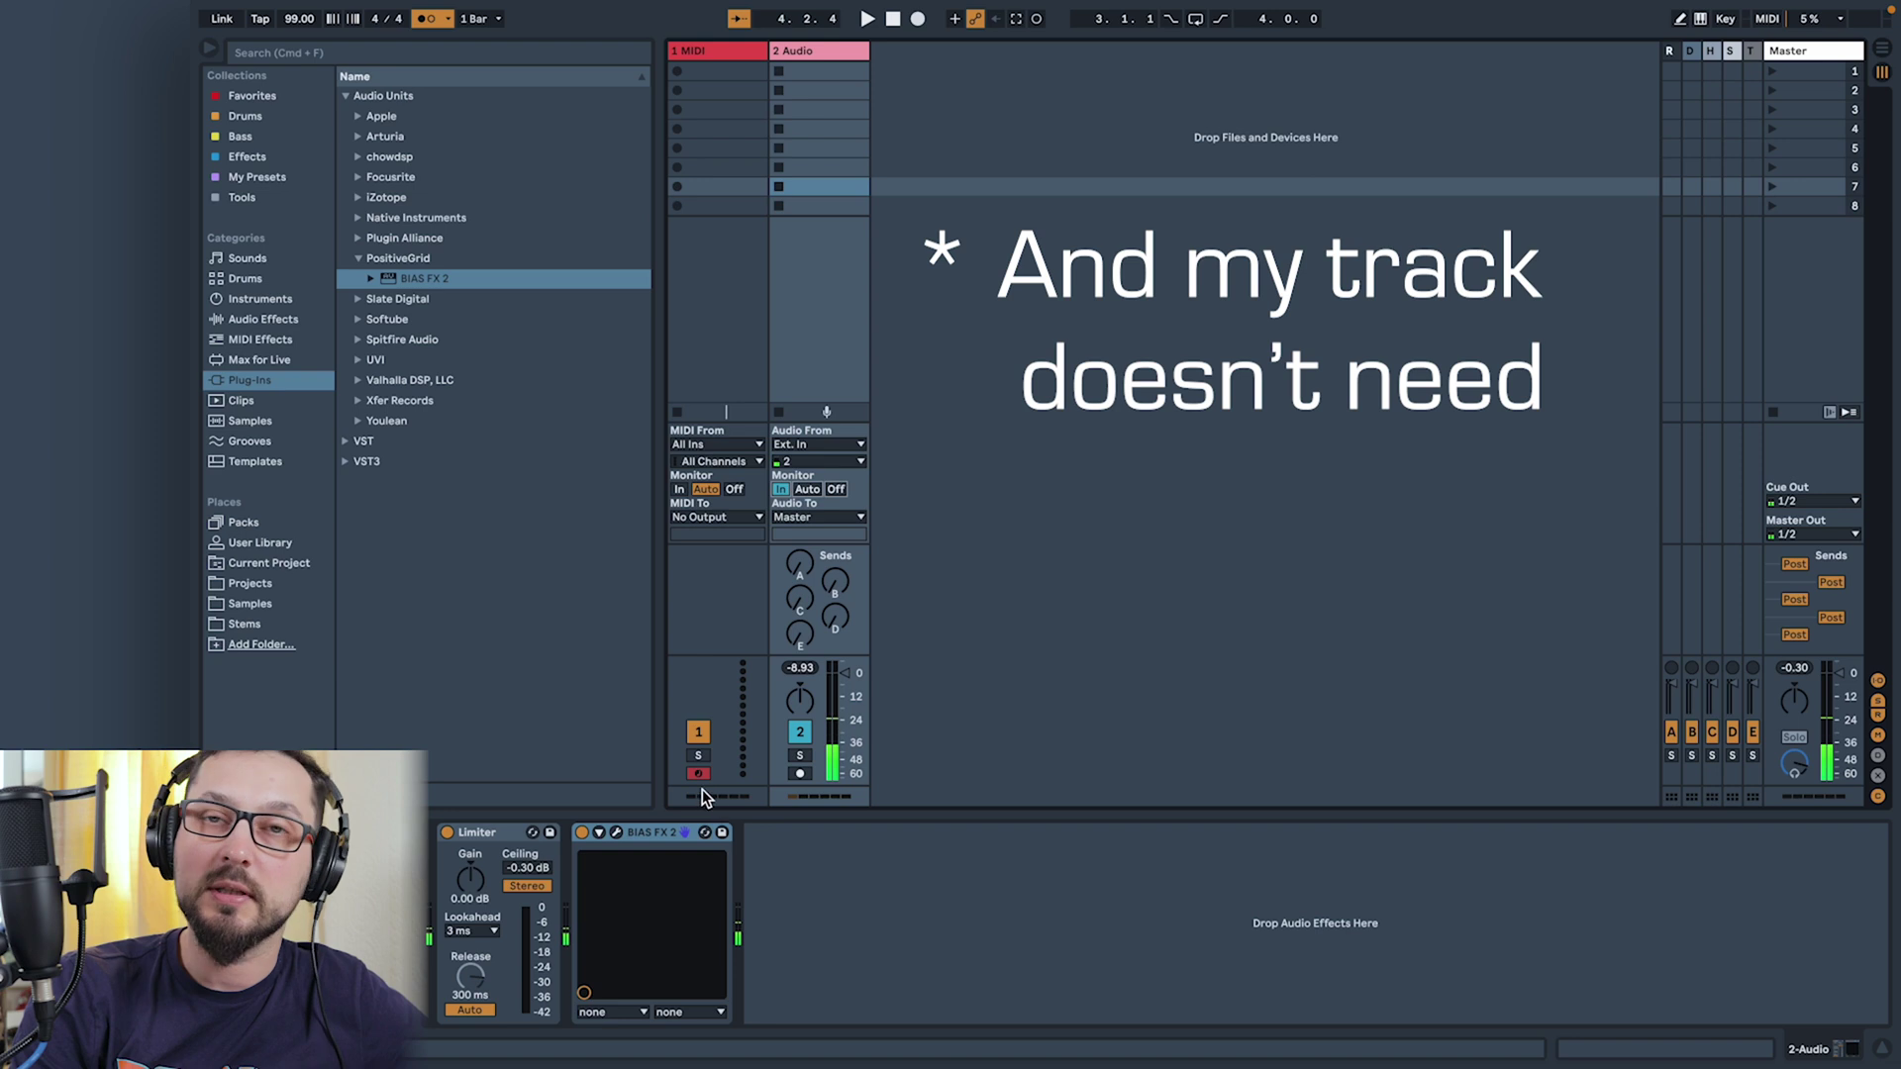
Set the audio track's monitoring to Auto, arm the track for recording, and try the monitoring Off setting.
left_click(807, 489)
left_click(798, 773)
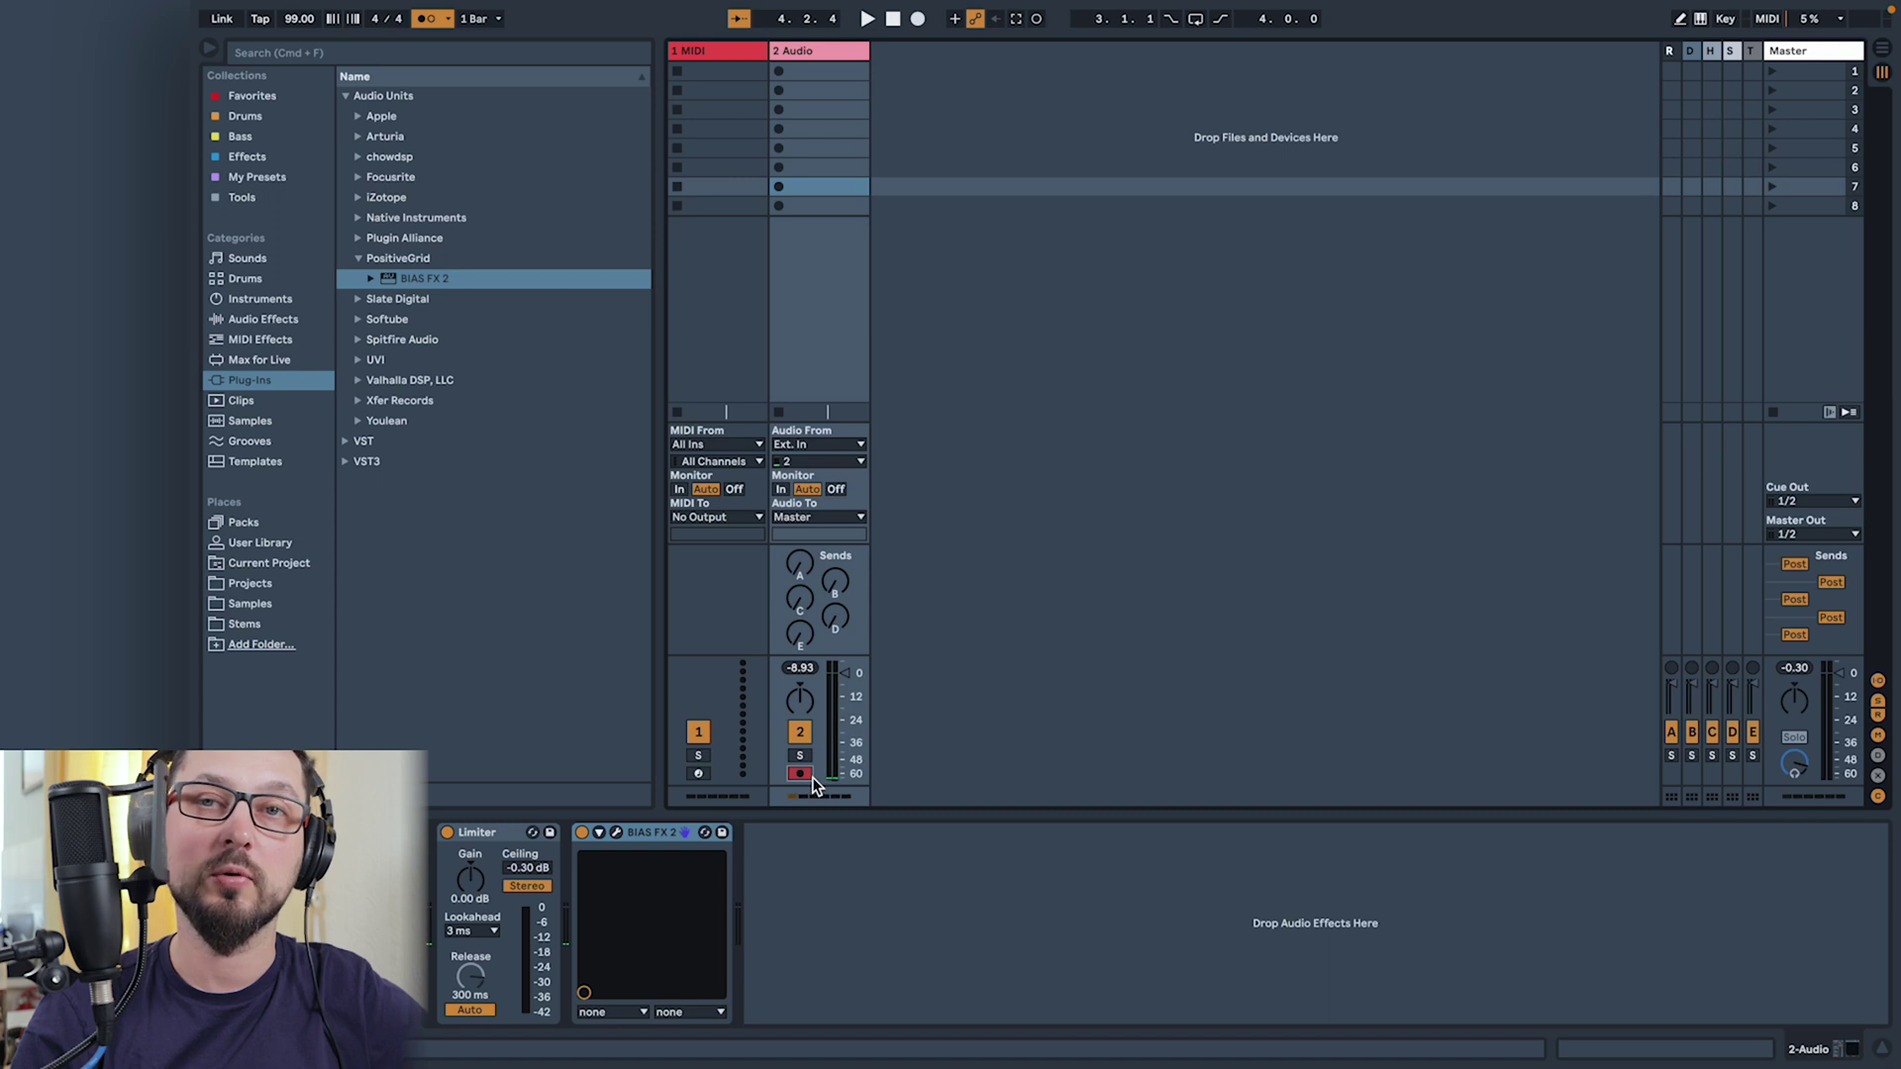
left_click(839, 491)
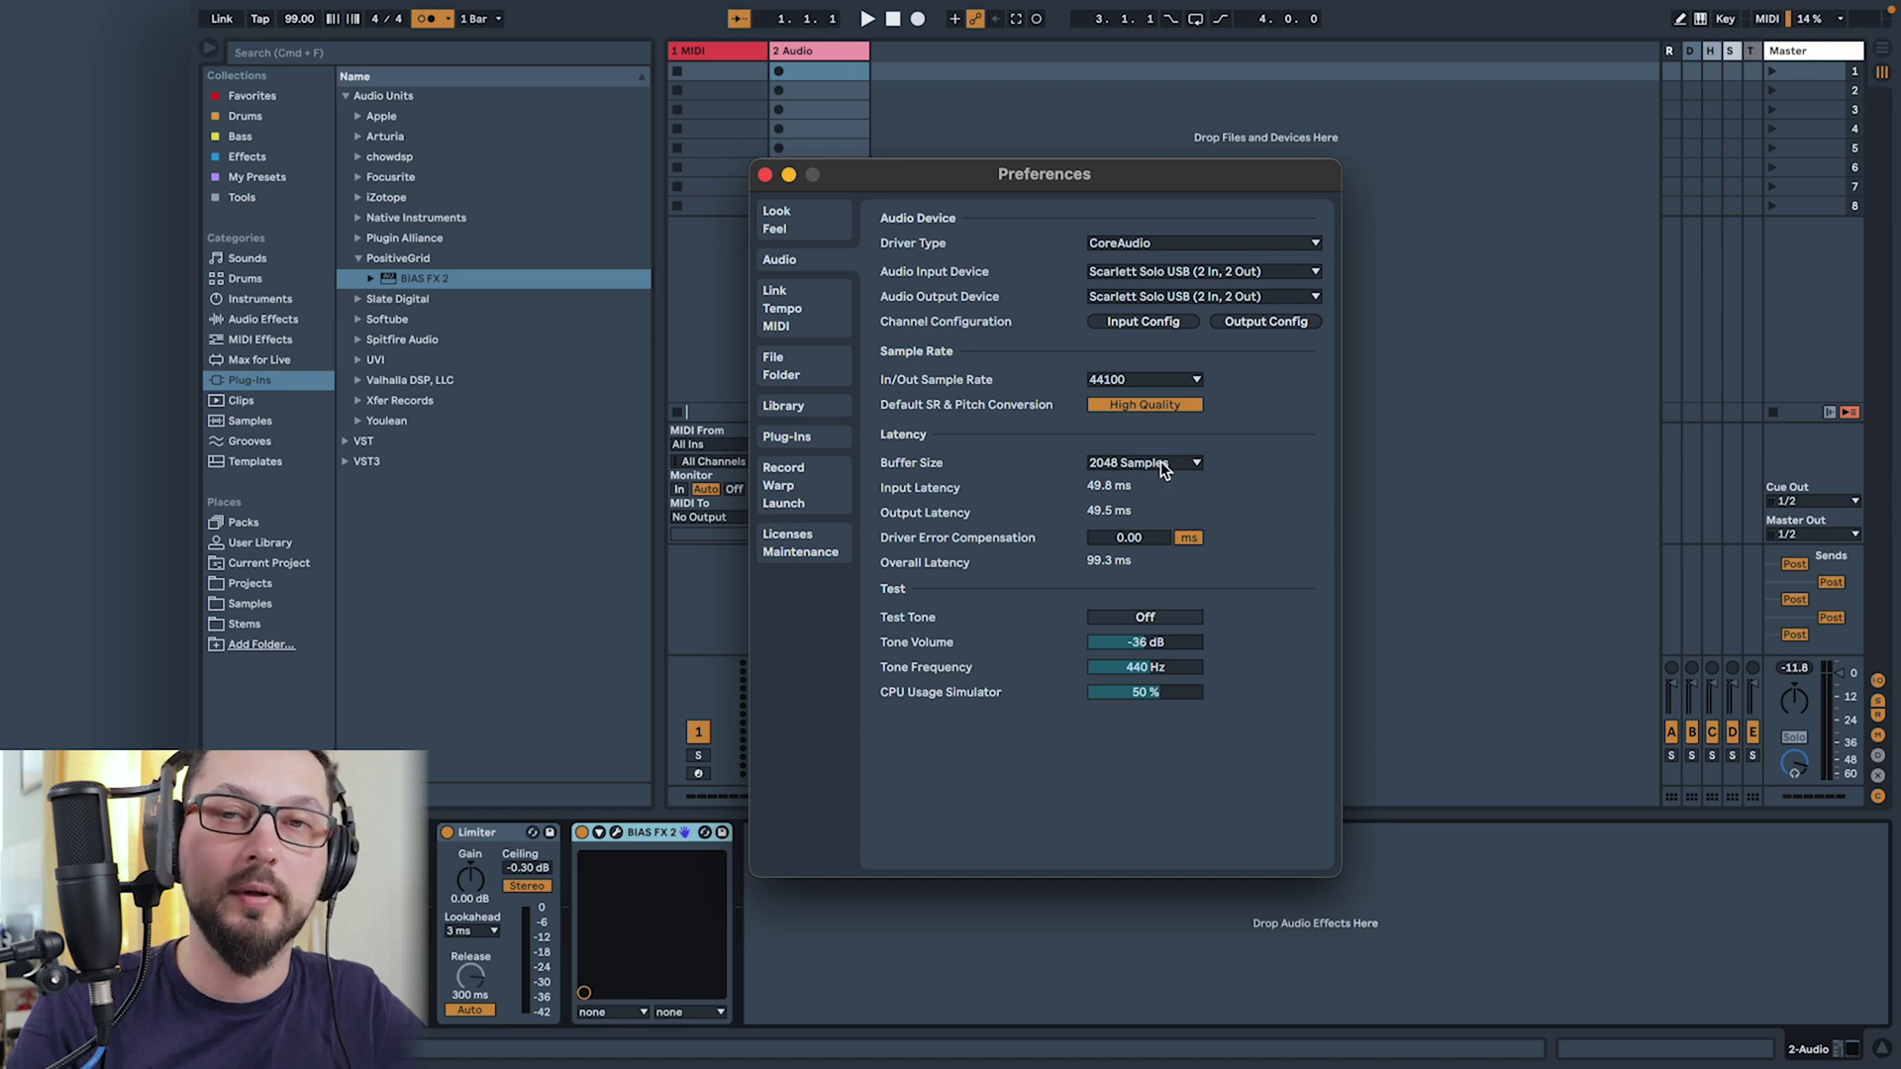
Close the preferences and record a clip about four bars long into the audio track's first slot.
left_click(765, 175)
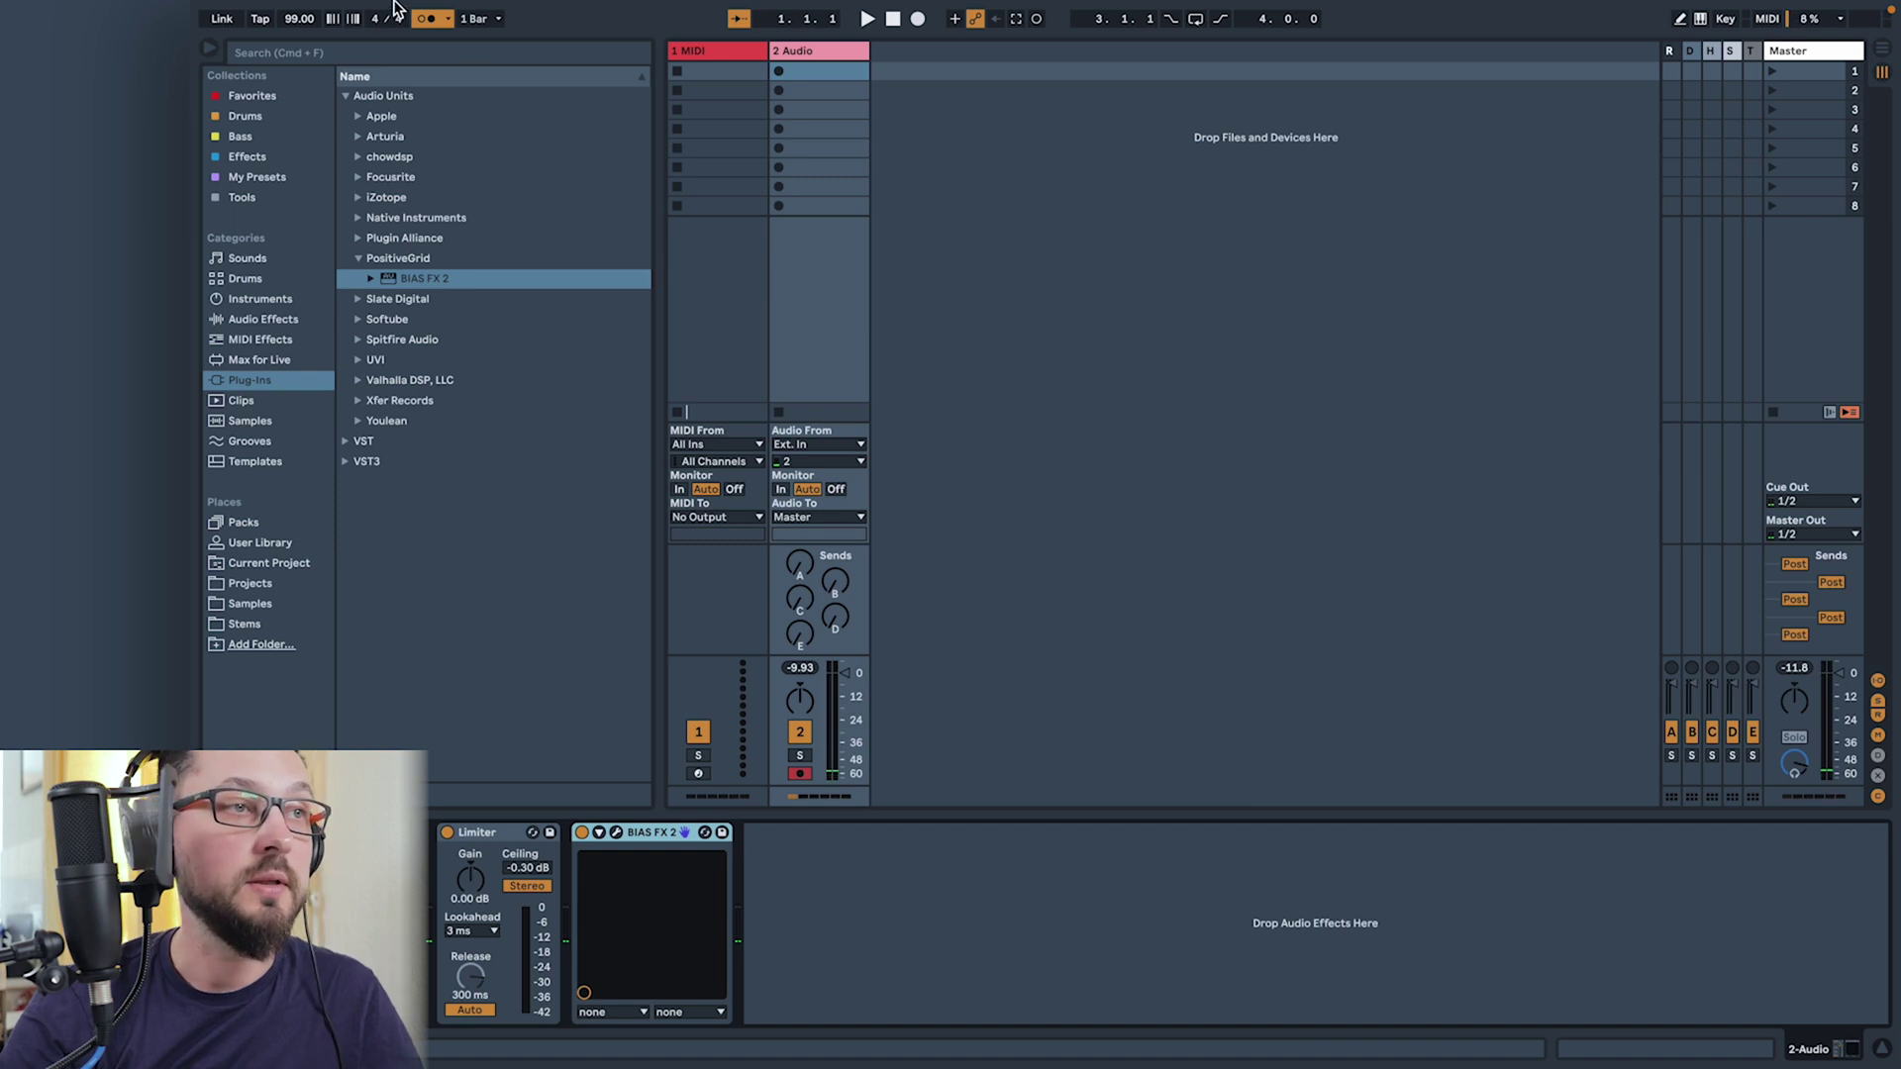
left_click(780, 69)
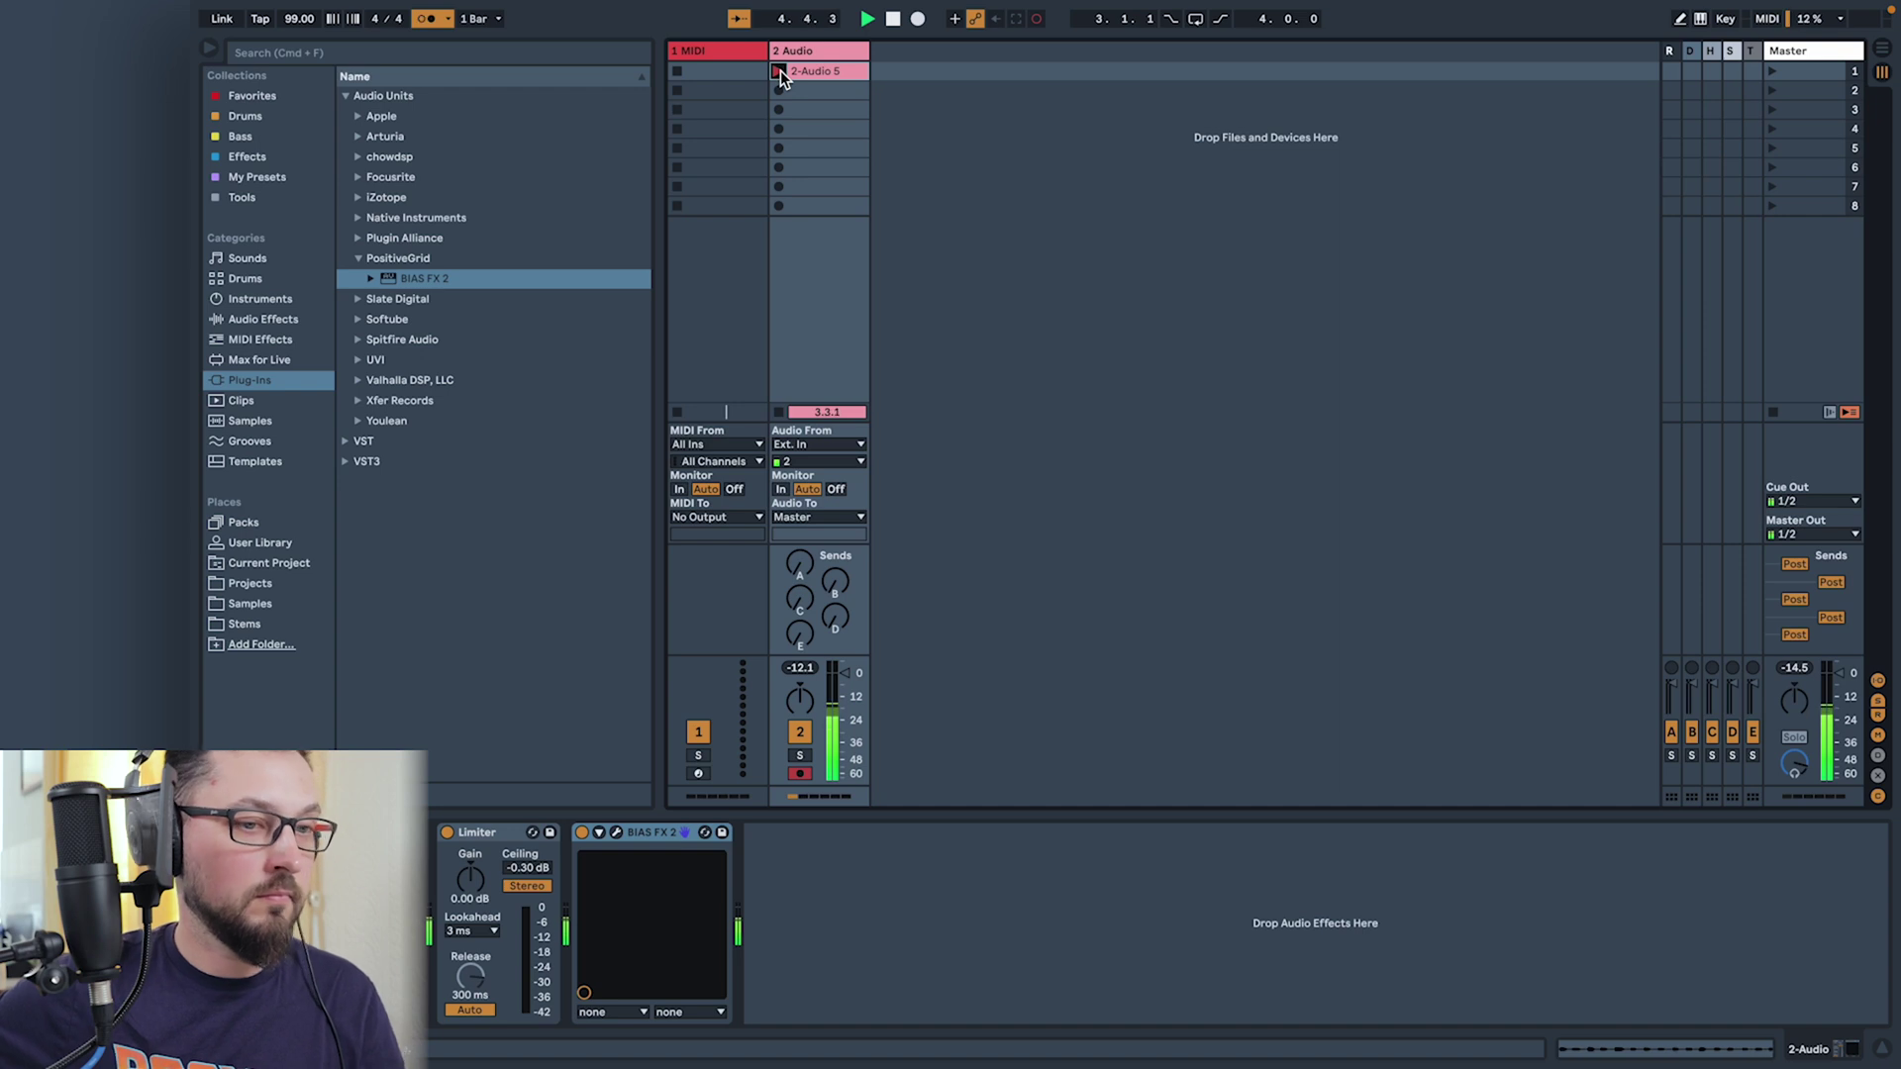
left_click(778, 72)
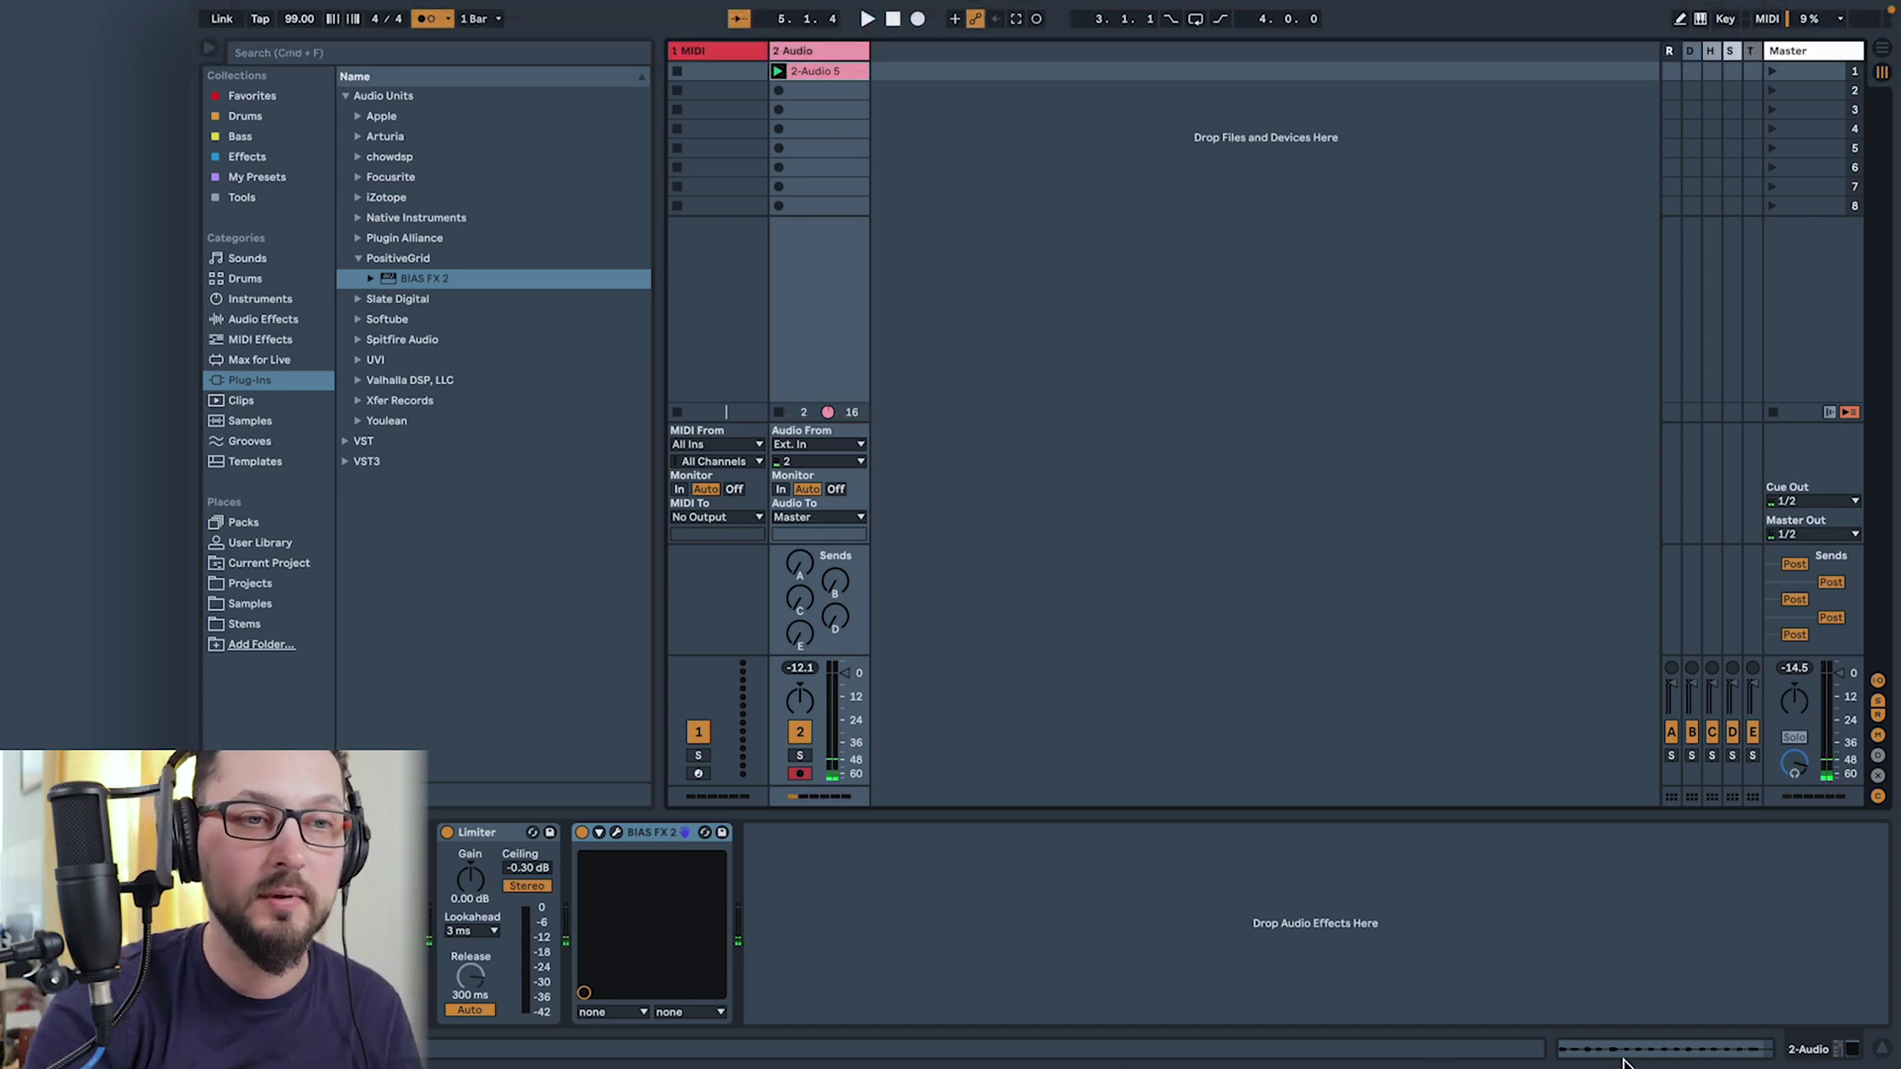
Show the recorded clip's waveform and examine how its notes line up with the beat grid from start to end.
key("shift+Tab")
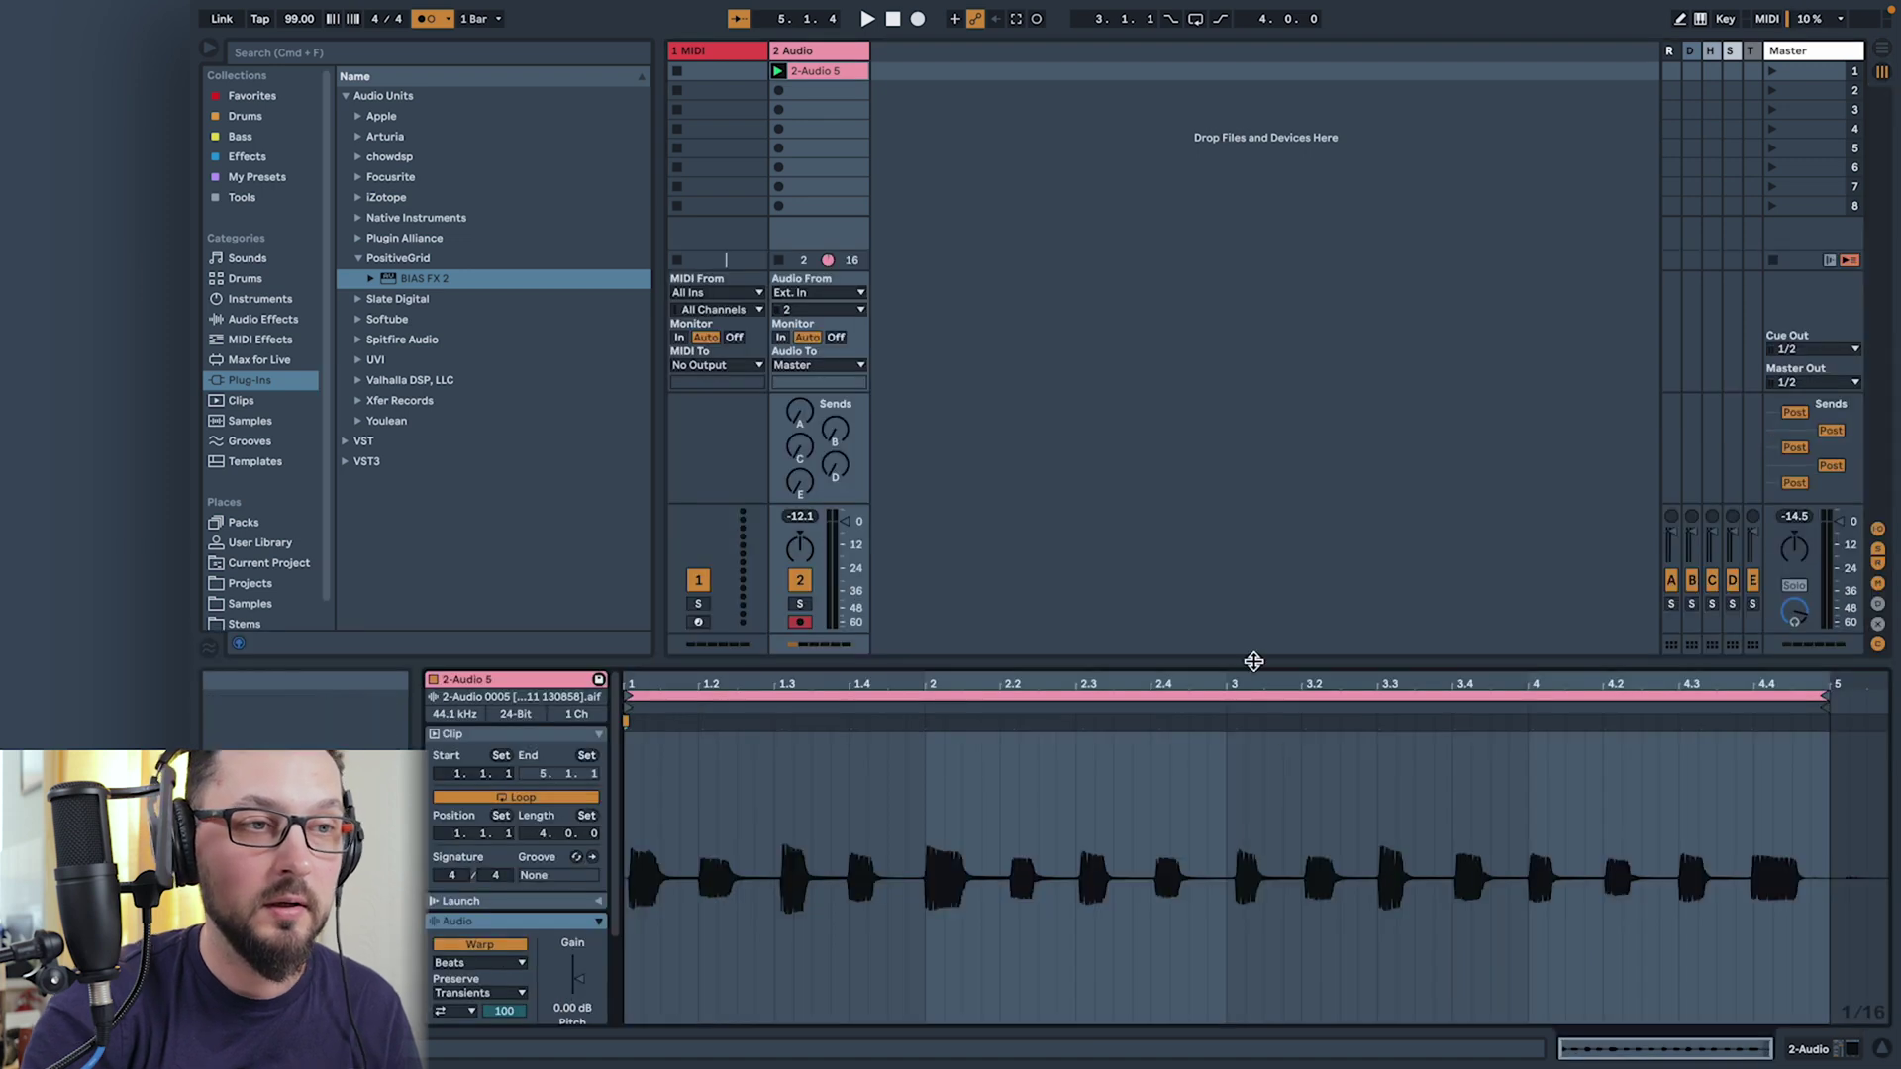
left_click_drag(1153, 690, 1153, 773)
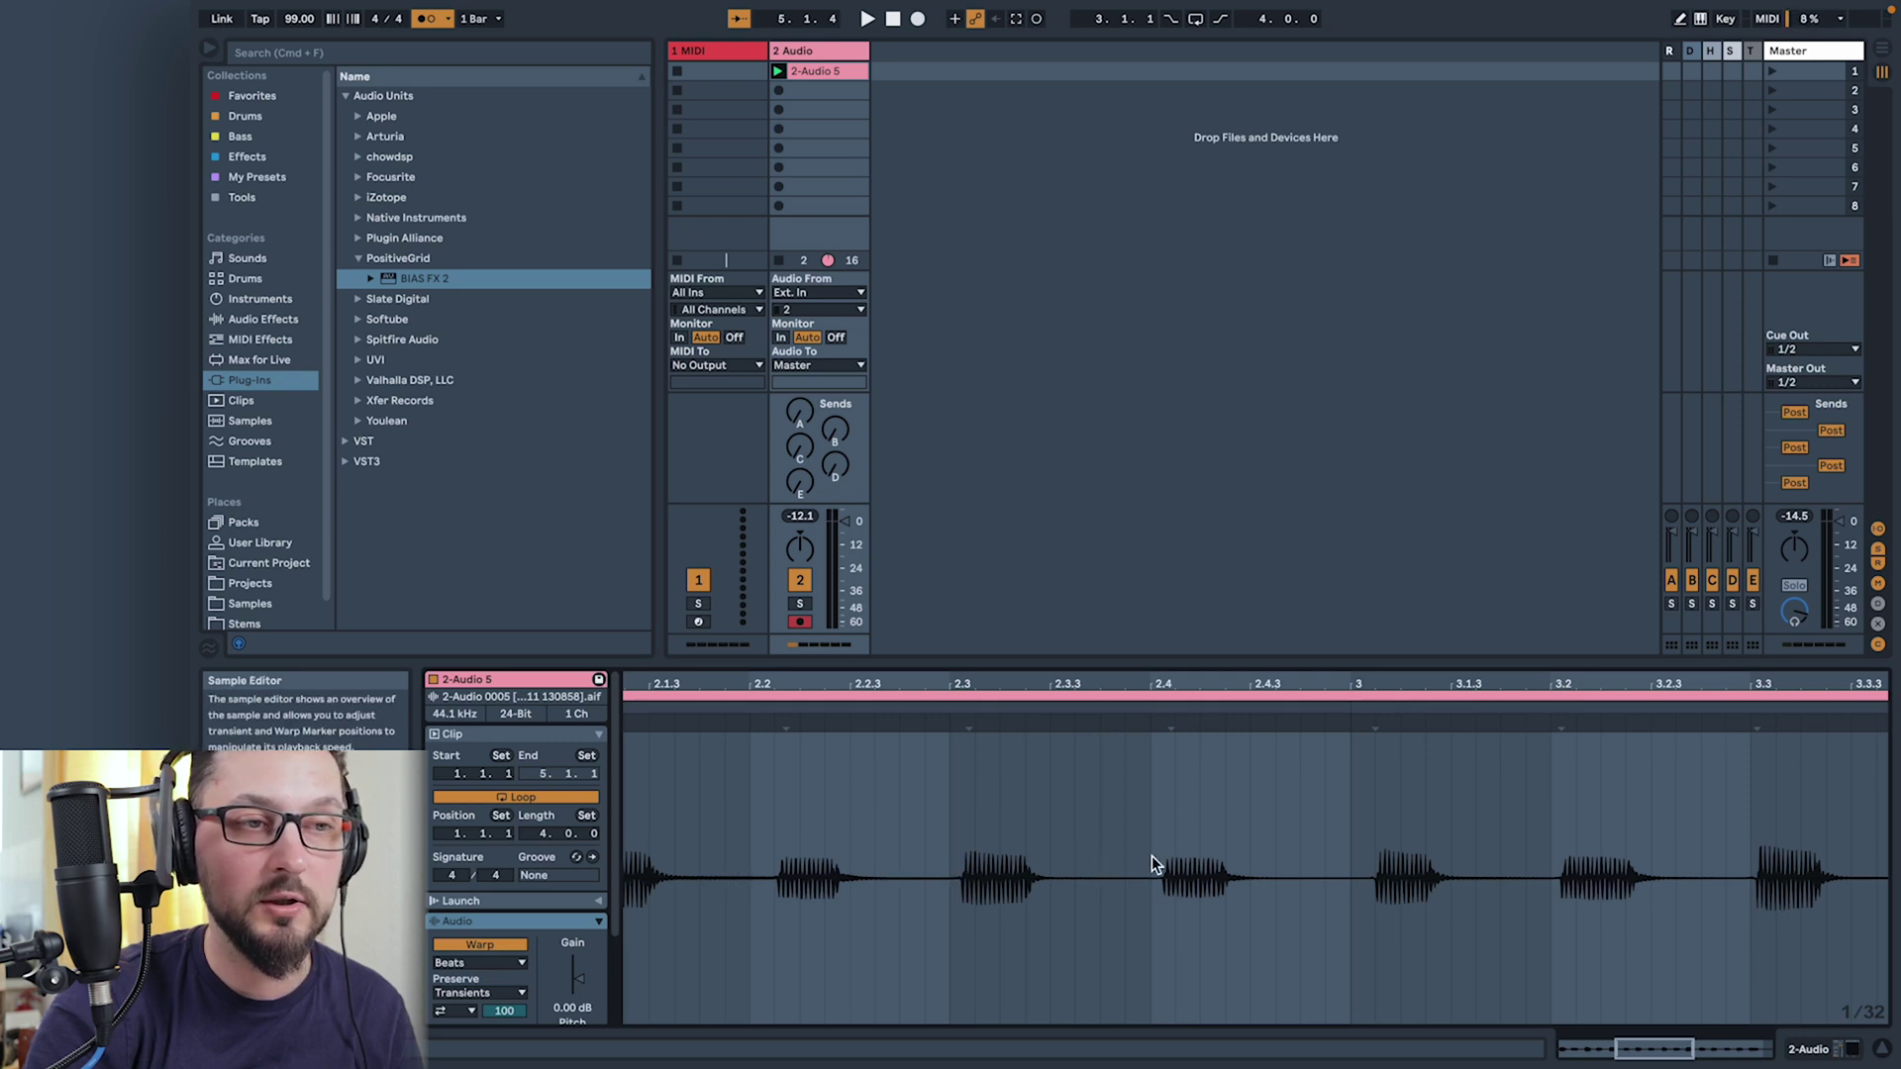
left_click_drag(1688, 1052, 1632, 1052)
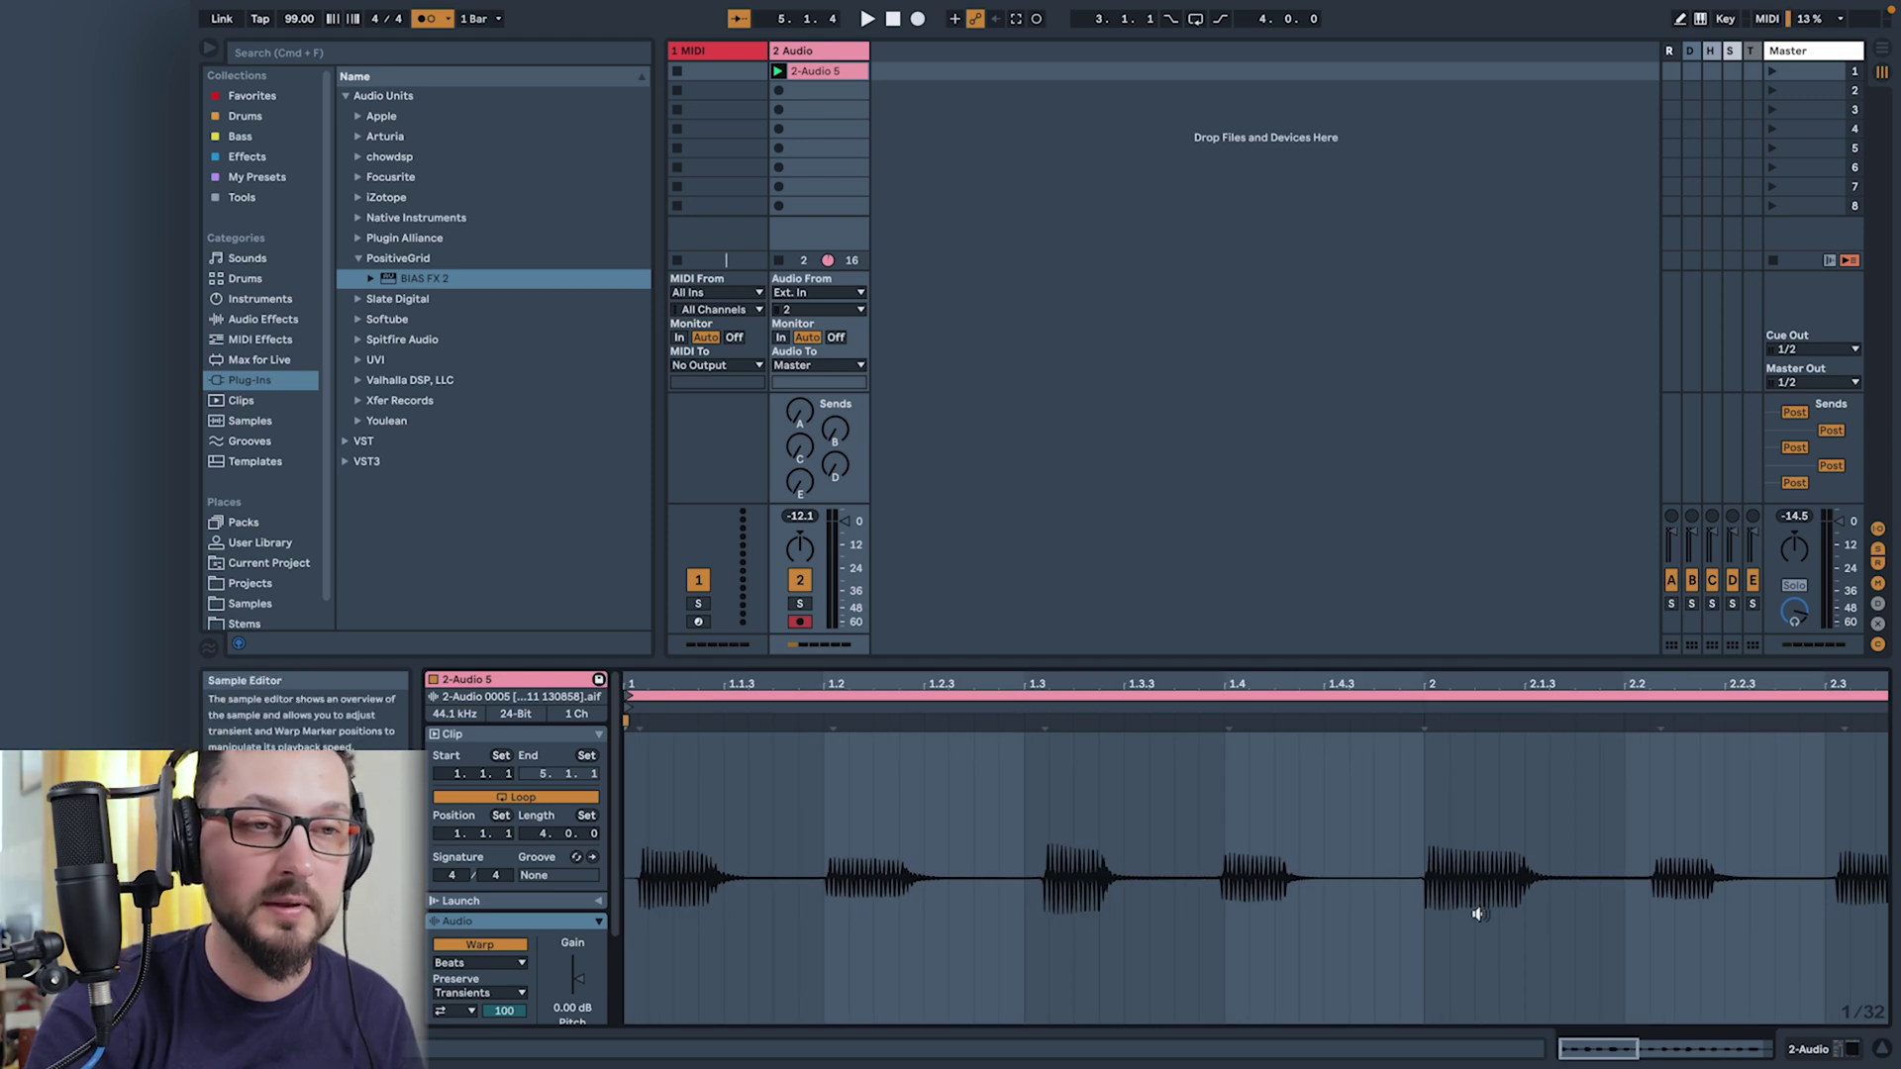
left_click_drag(1609, 1045, 1744, 1046)
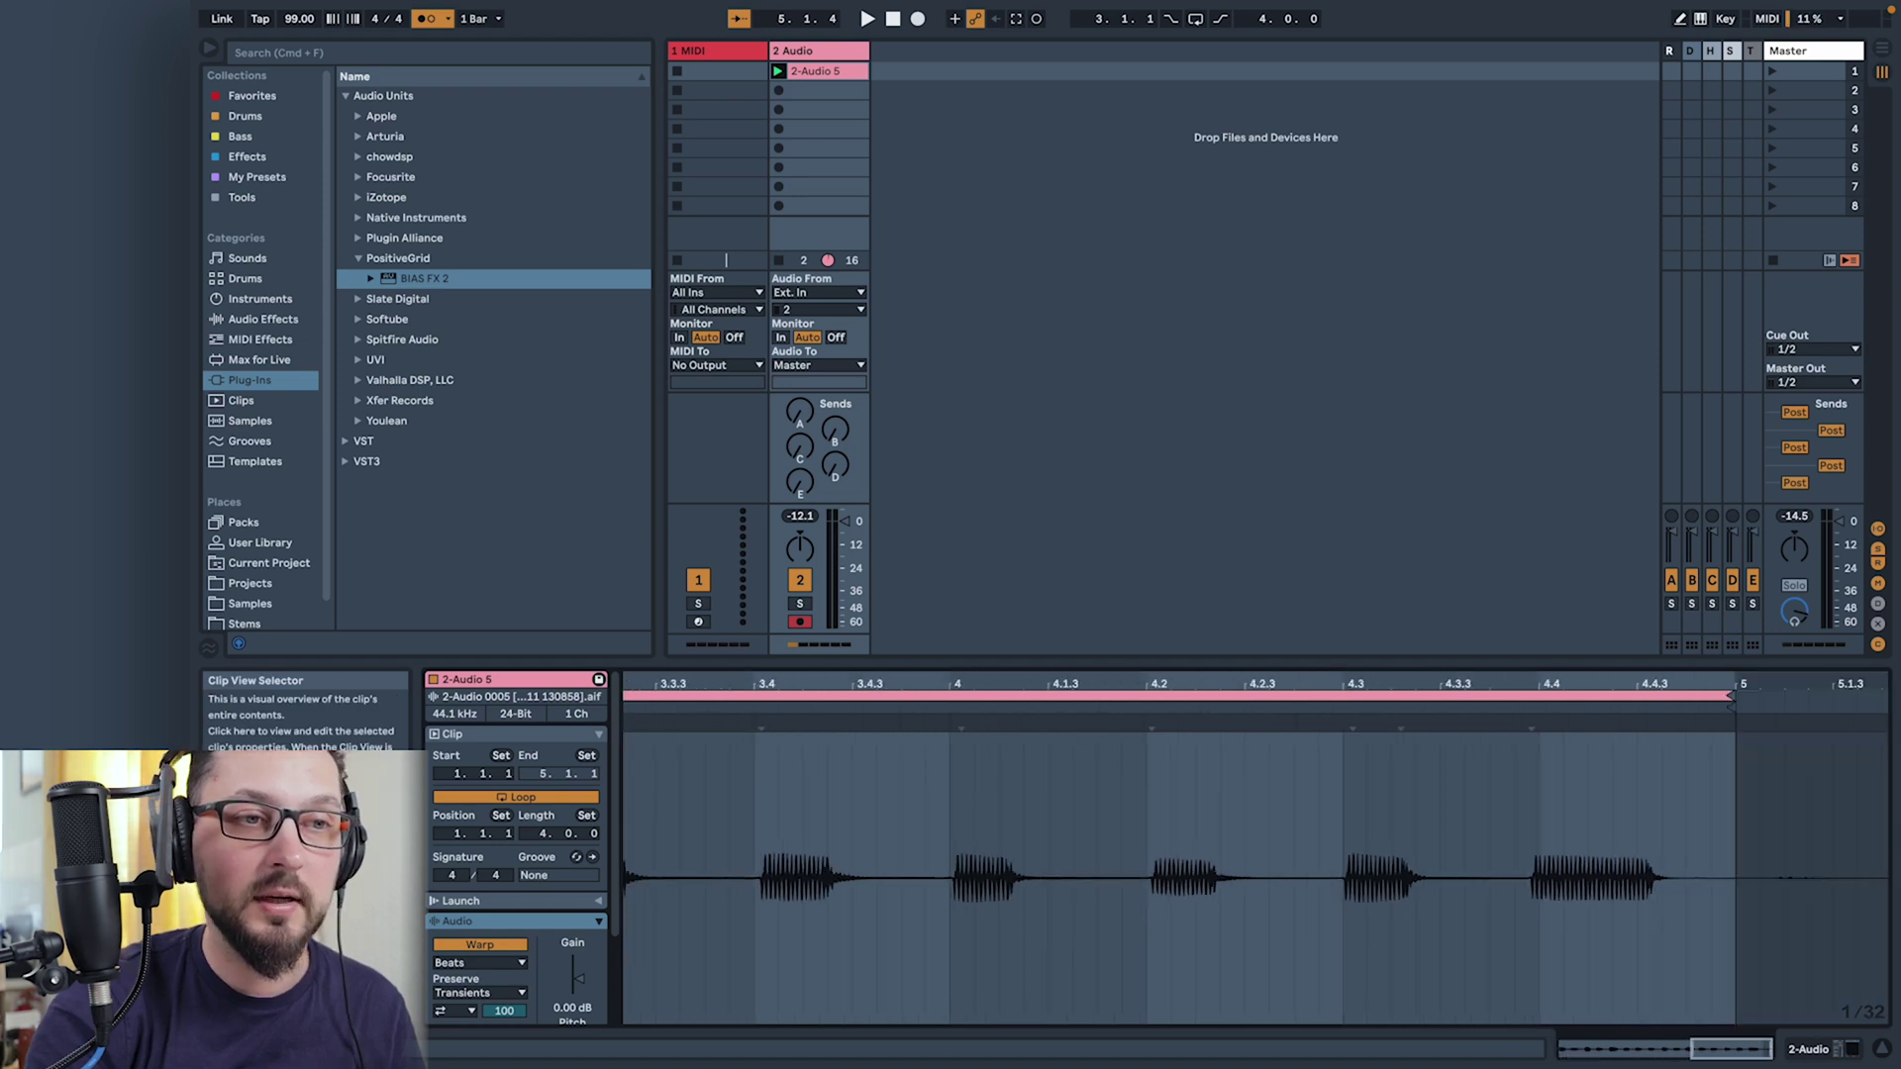
left_click_drag(1730, 1049, 1601, 1049)
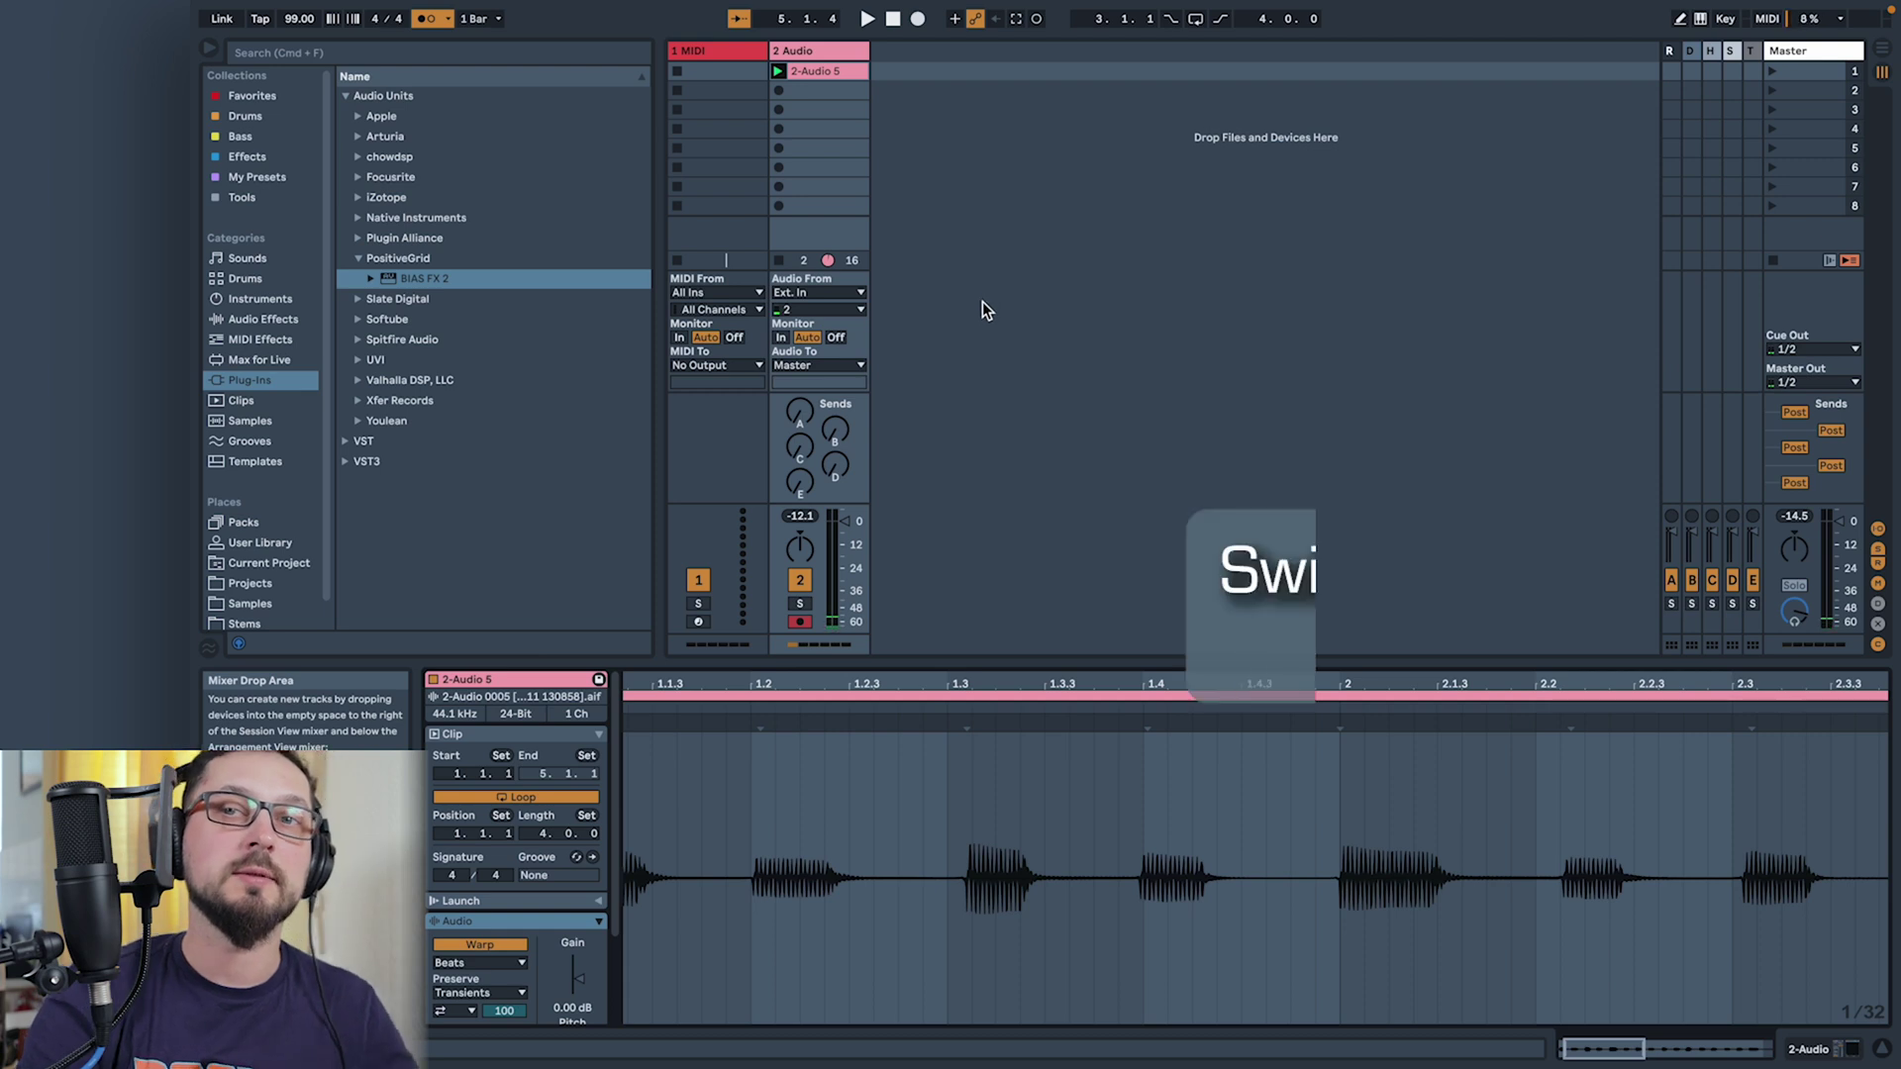
Set the audio track's monitoring to Off and record a clip about four bars long into its second slot.
left_click(843, 338)
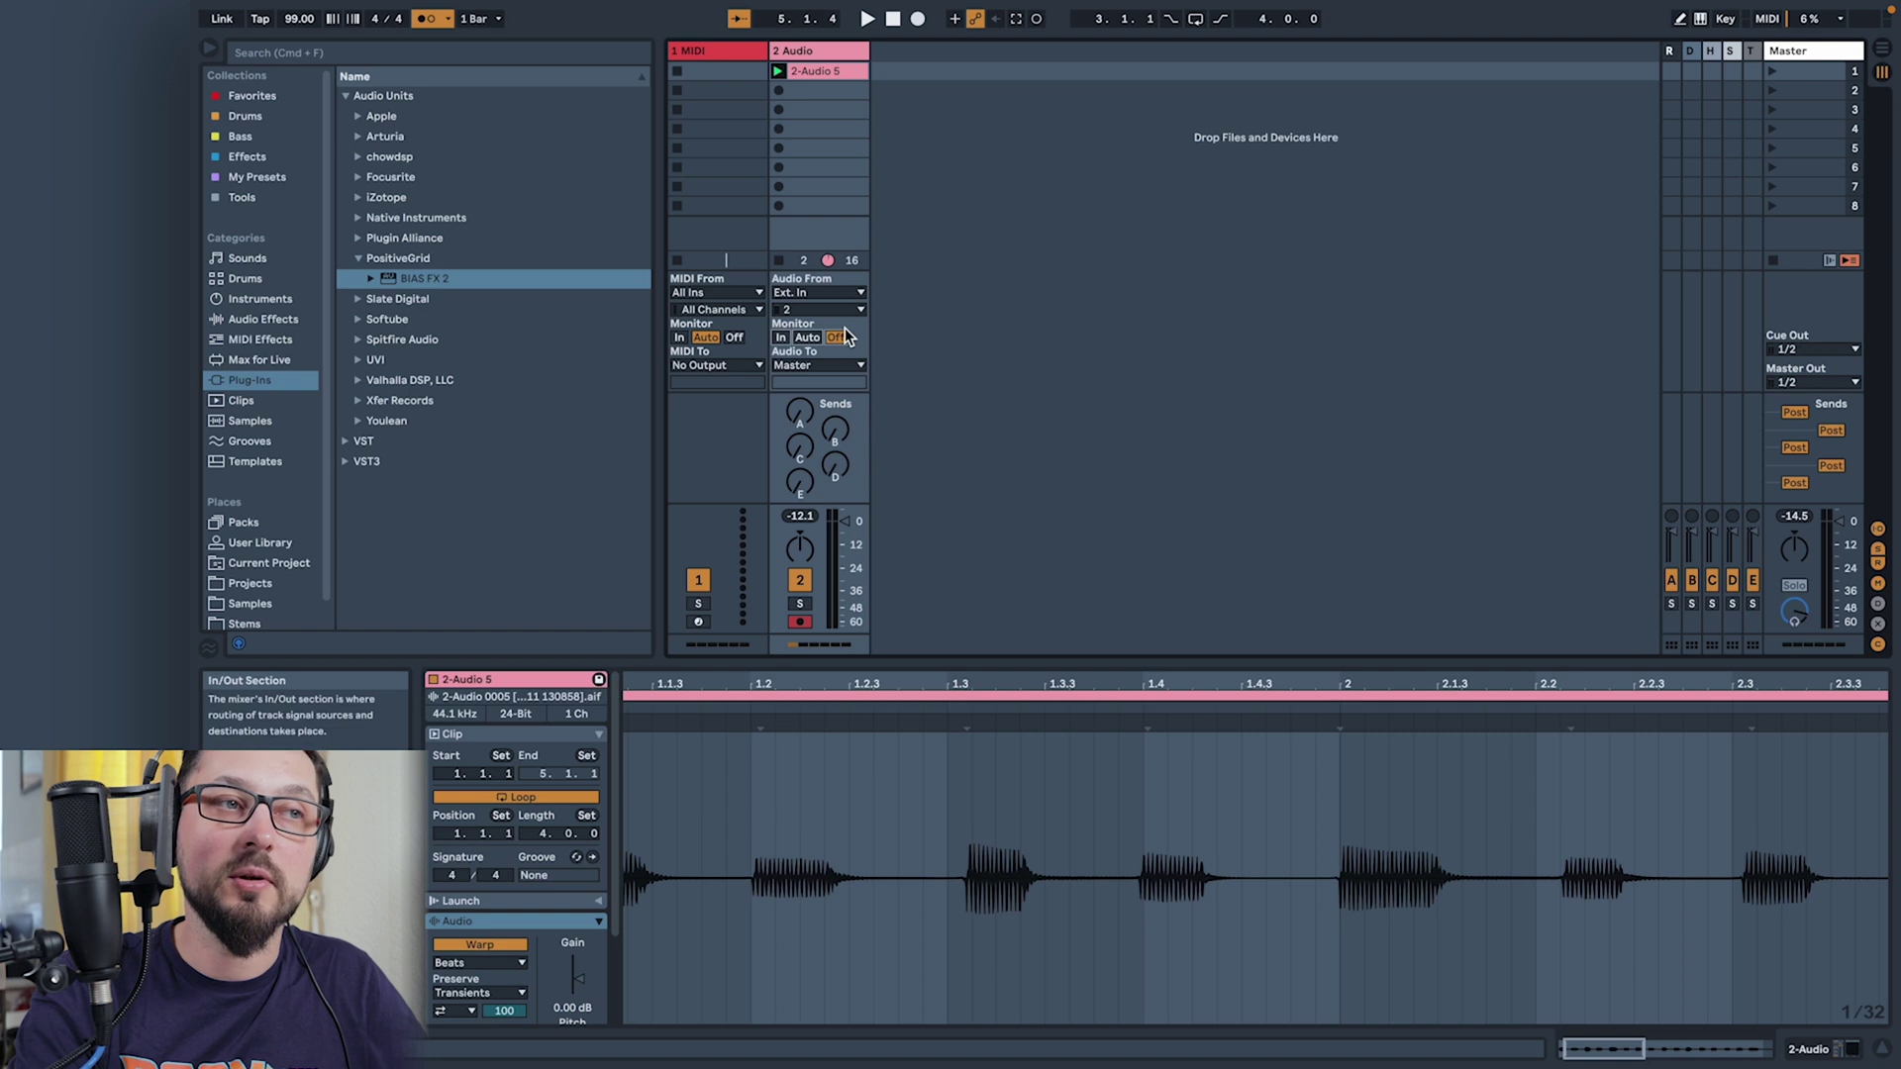
left_click(779, 90)
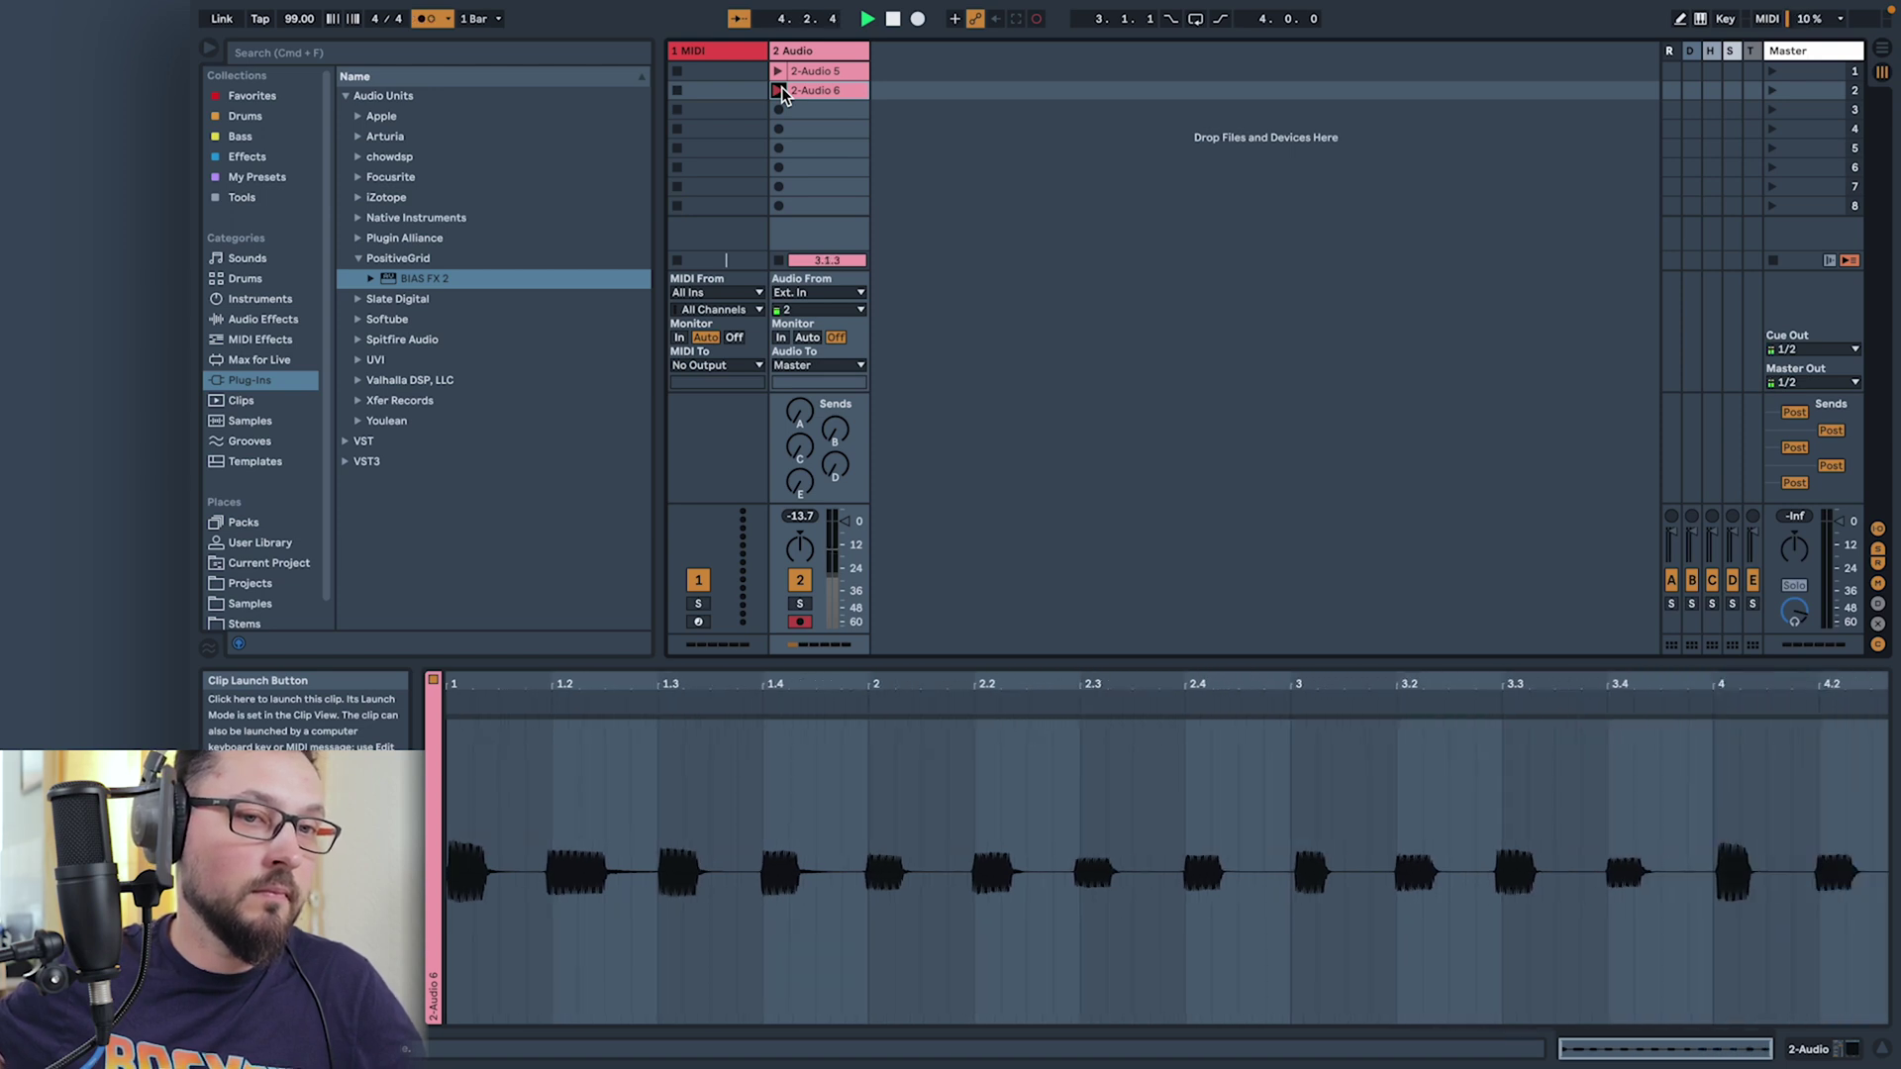
left_click(779, 90)
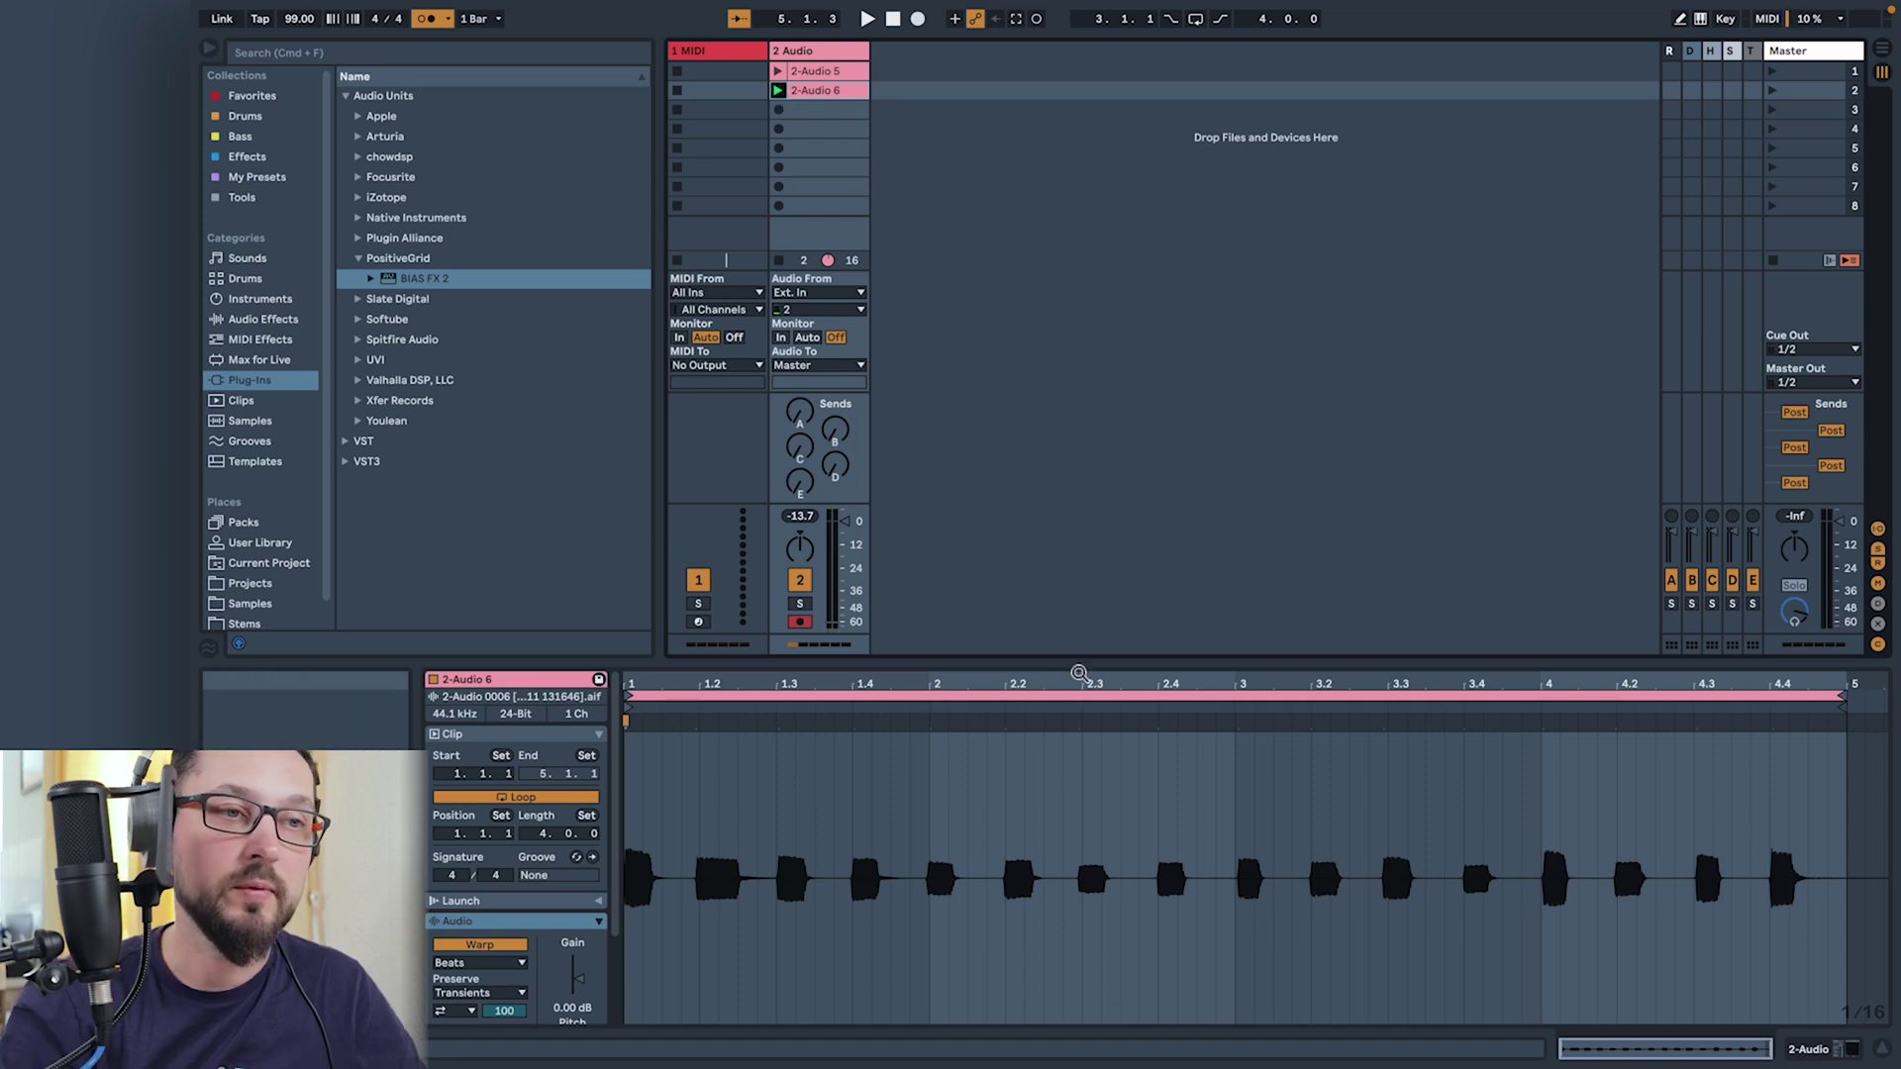
Play back the second-slot clip and examine how its notes line up with the beat grid.
left_click_drag(1081, 681, 1081, 738)
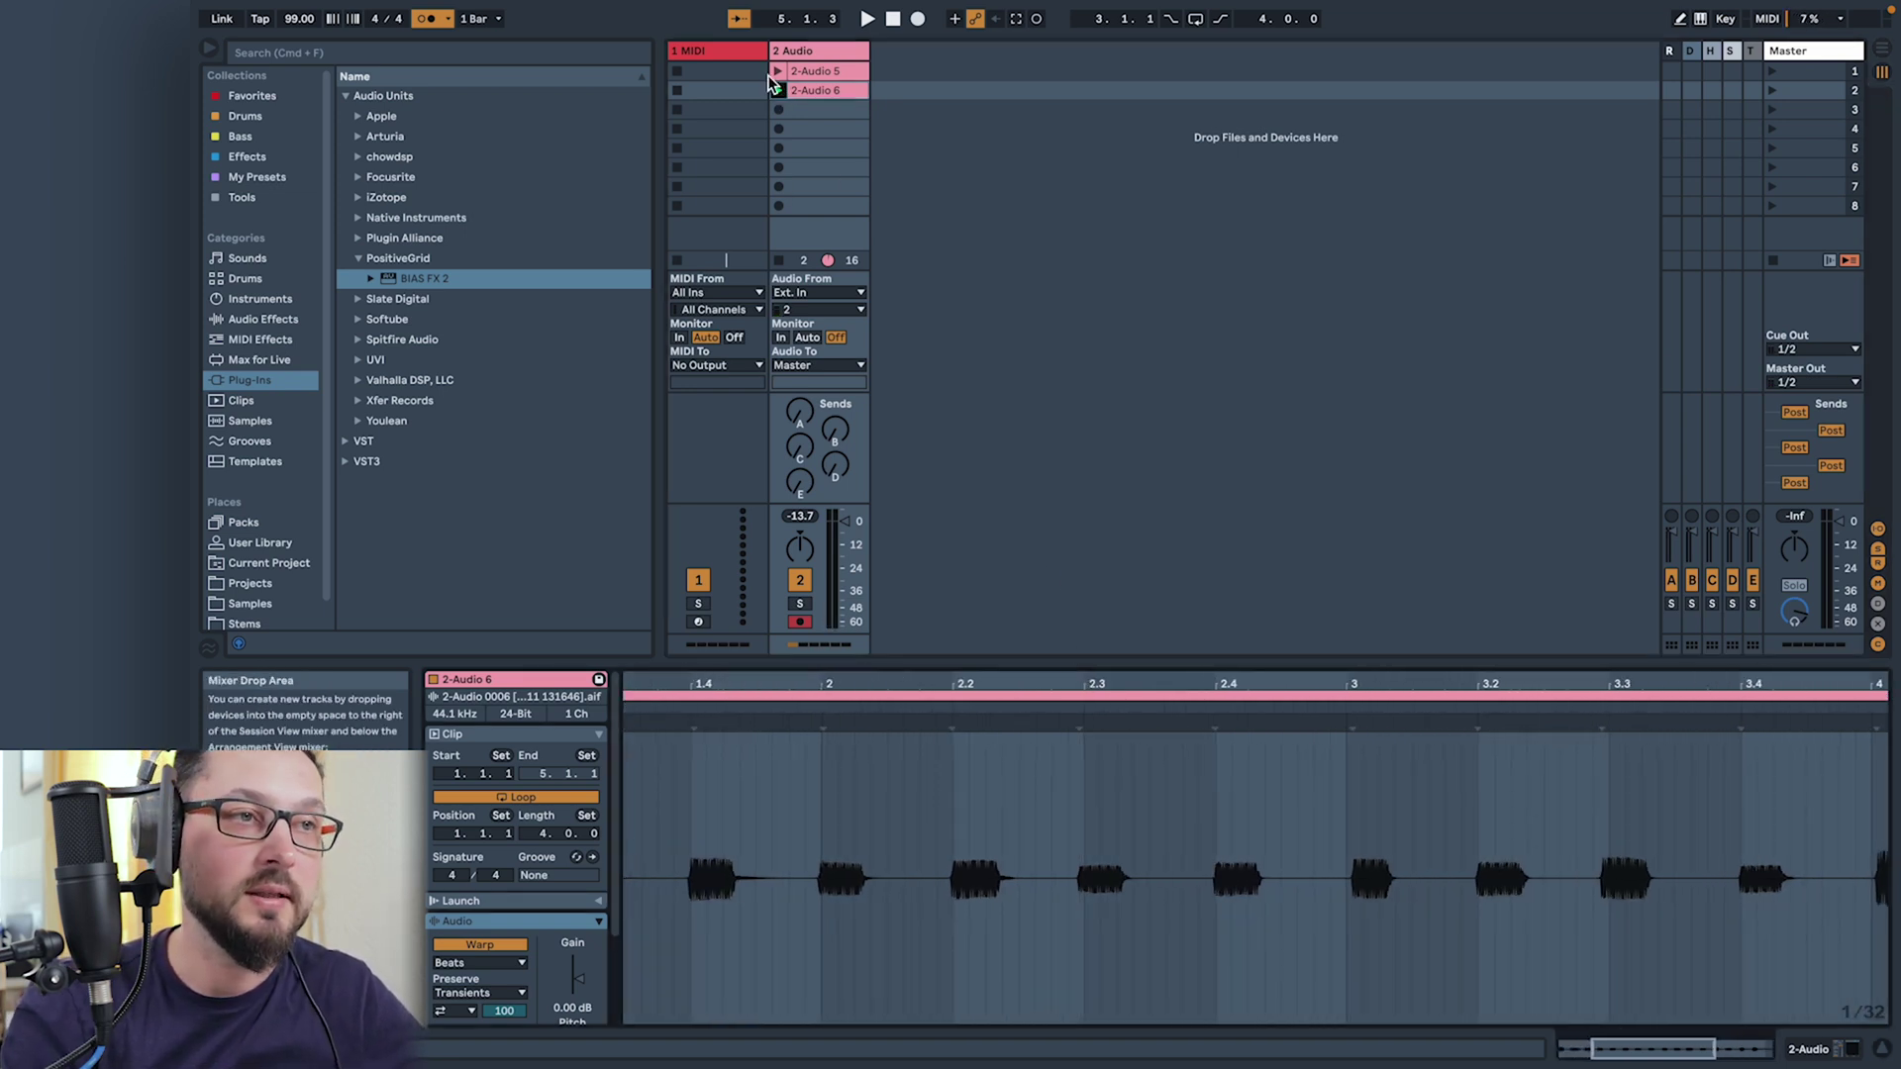
left_click(867, 19)
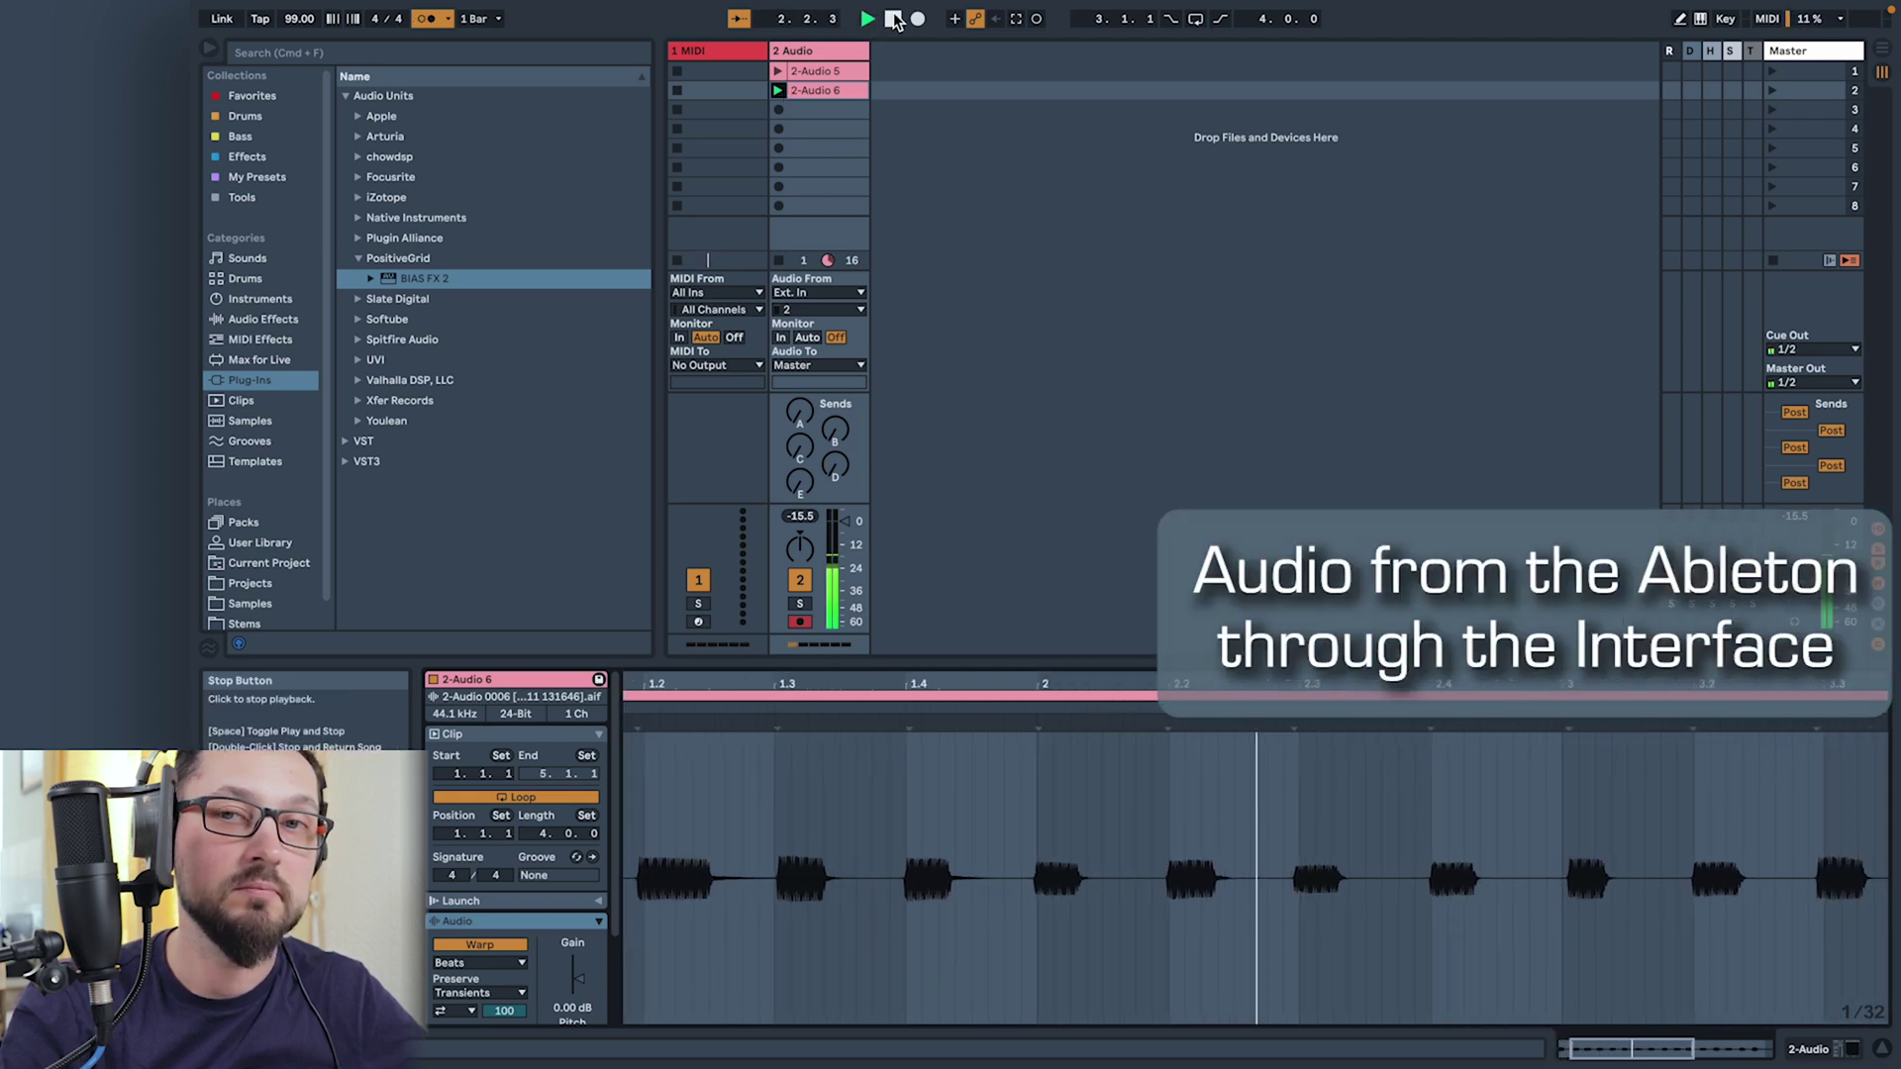
left_click(894, 20)
left_click_drag(1158, 689, 1187, 721)
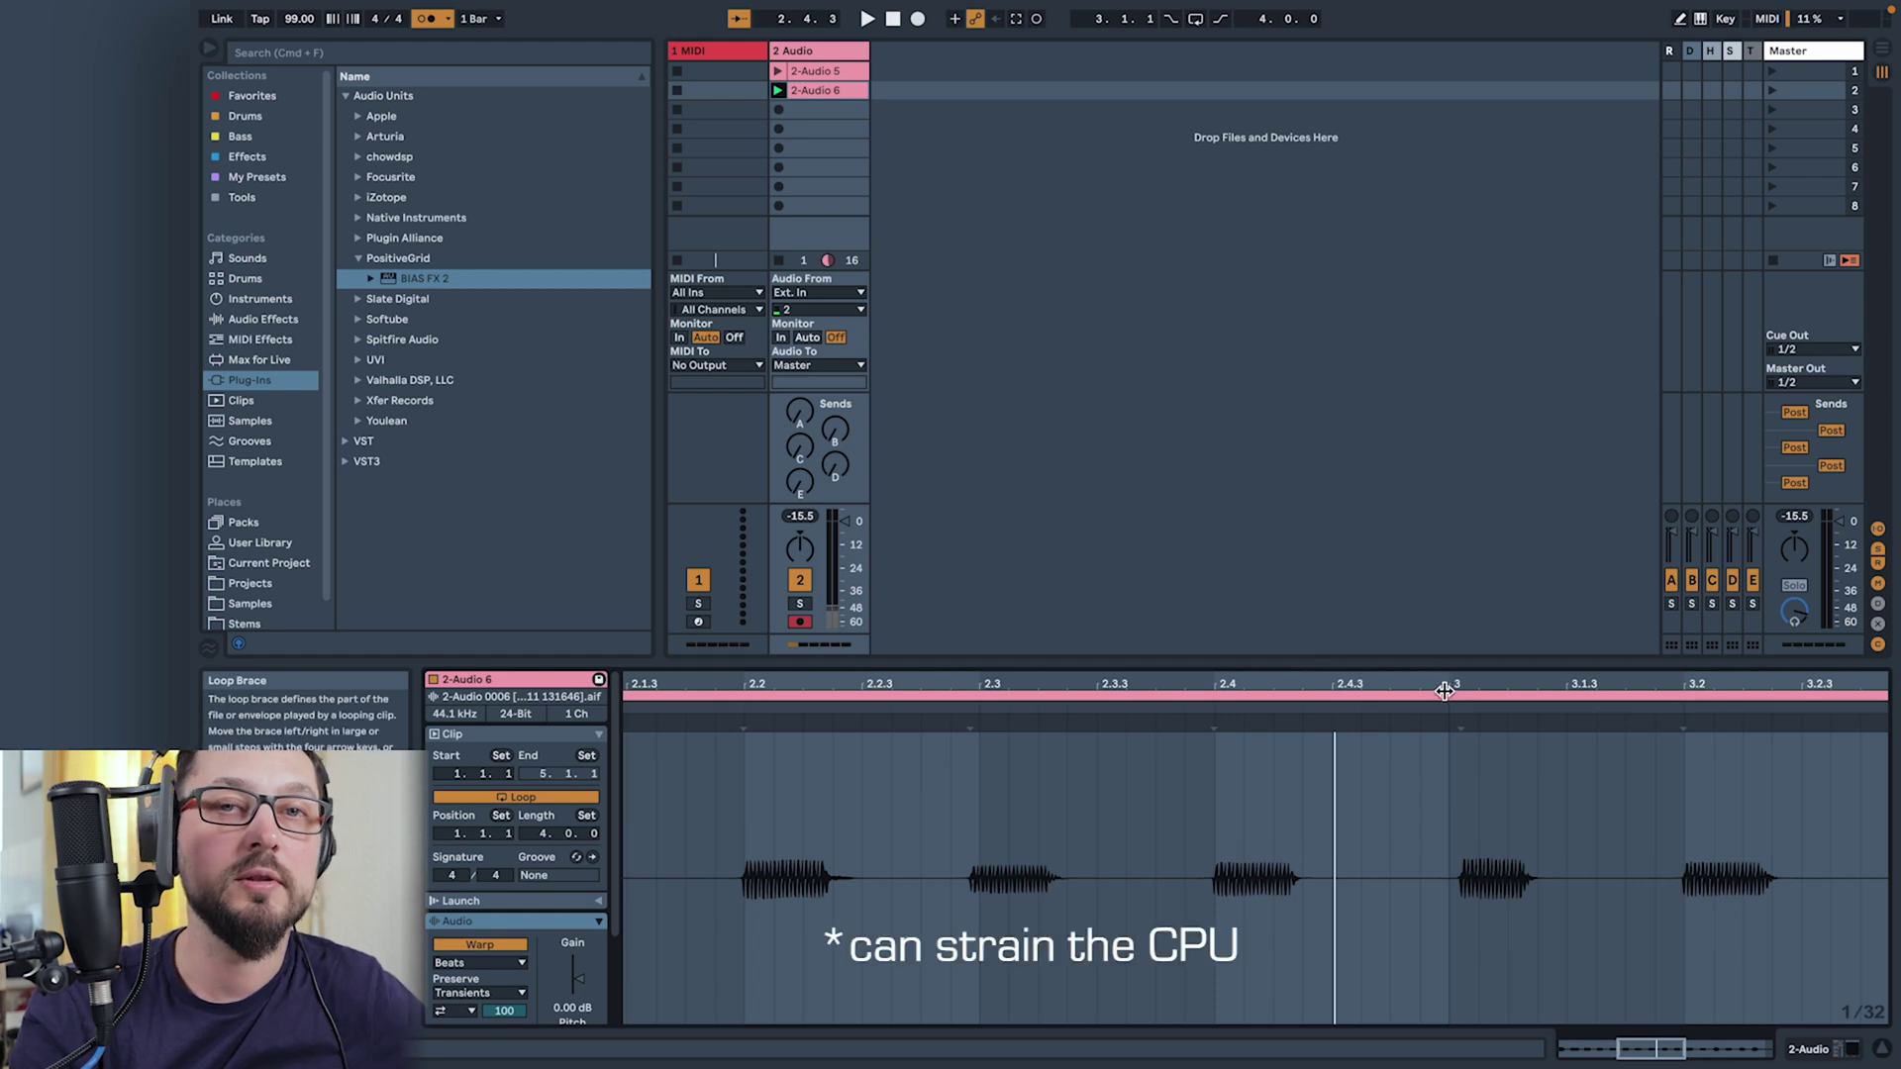
Turn the mixer's Performance Impact meters off and on again, and check the track and overall CPU load meters.
left_click(501, 13)
left_click(545, 804)
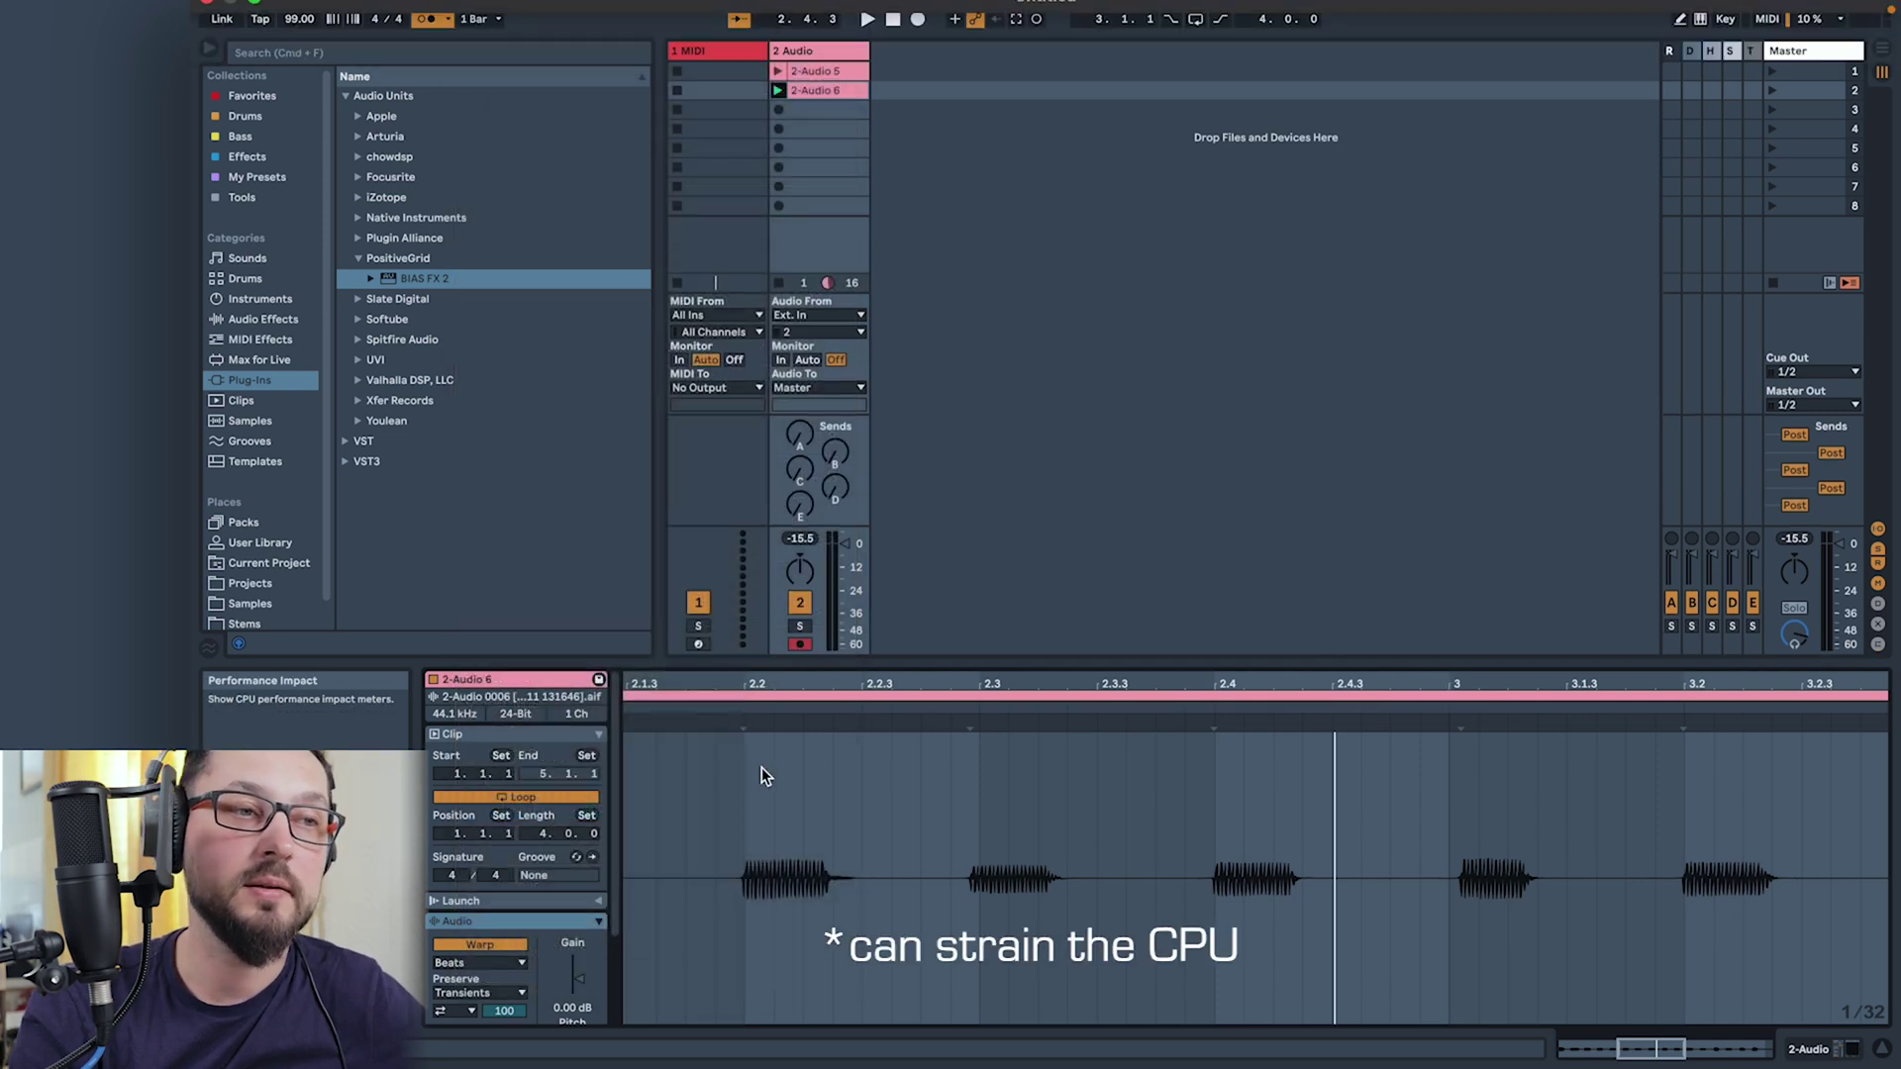
left_click(434, 13)
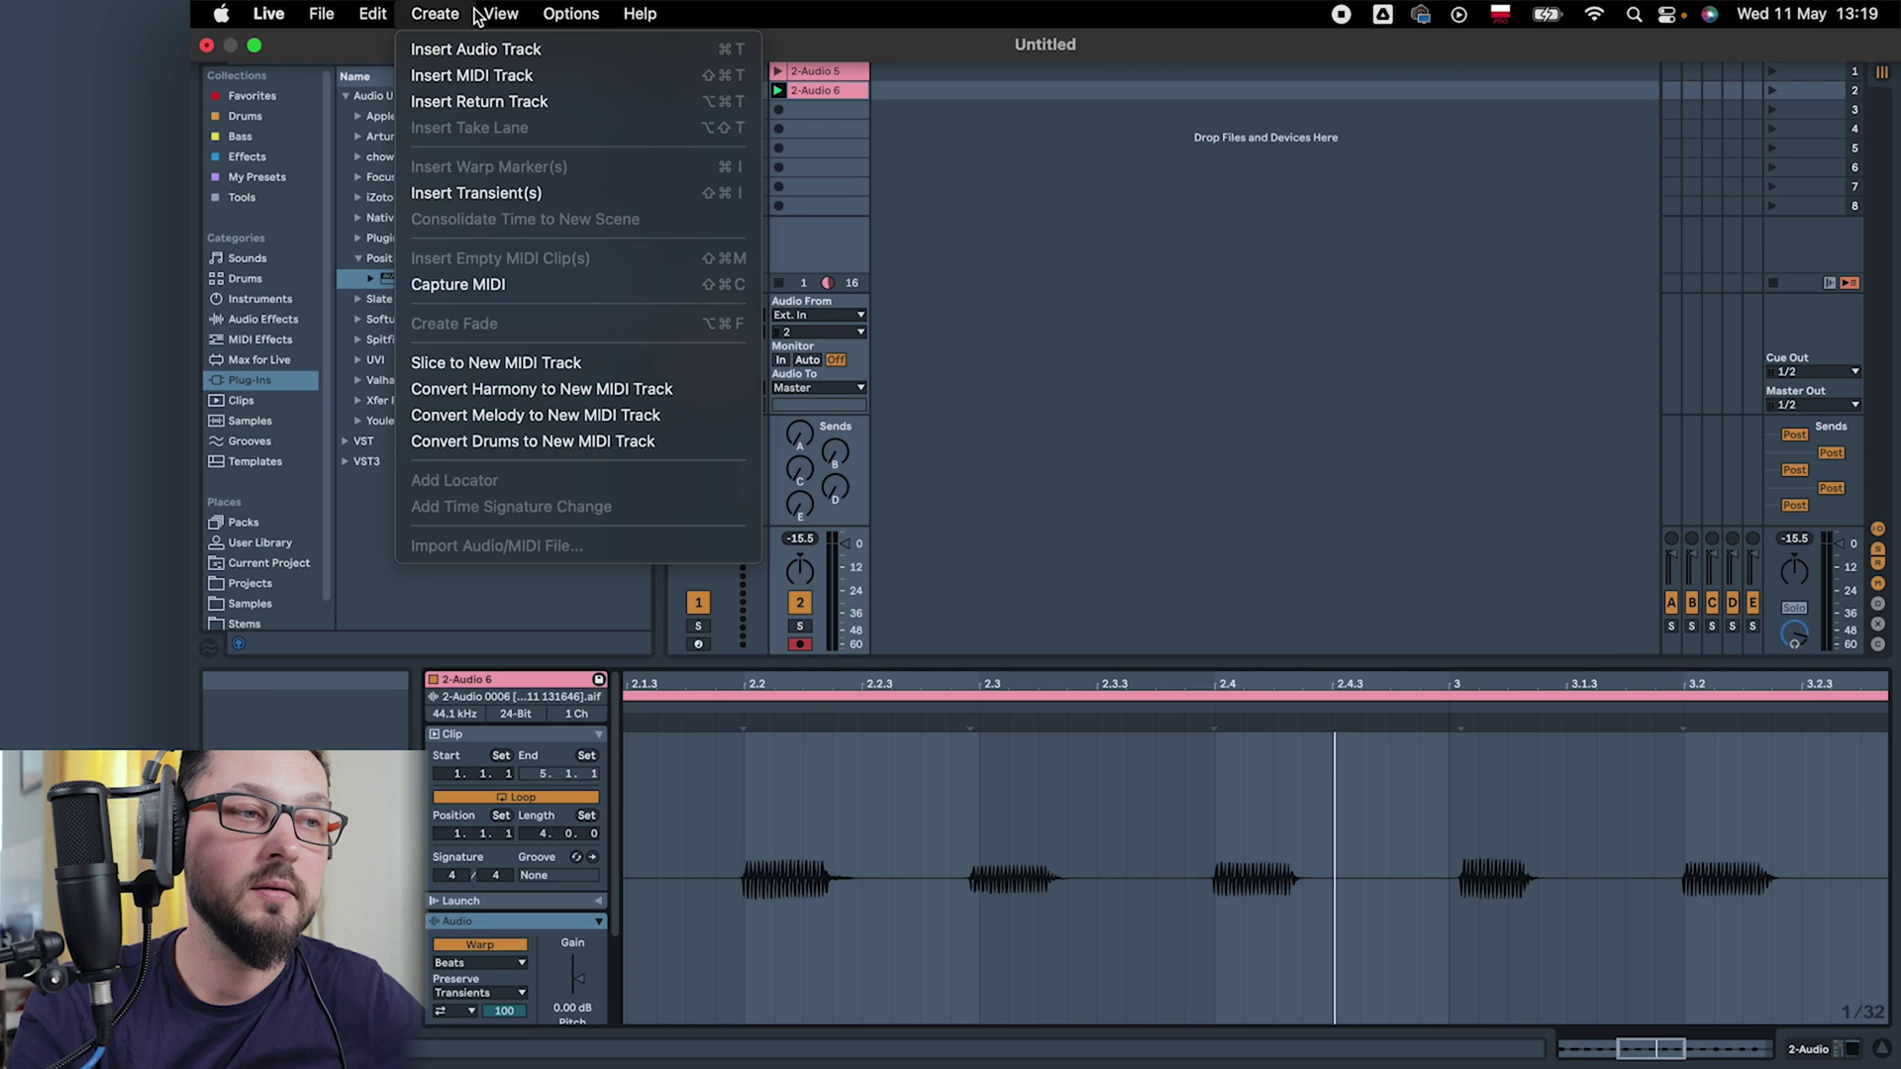
mouse_move(501, 13)
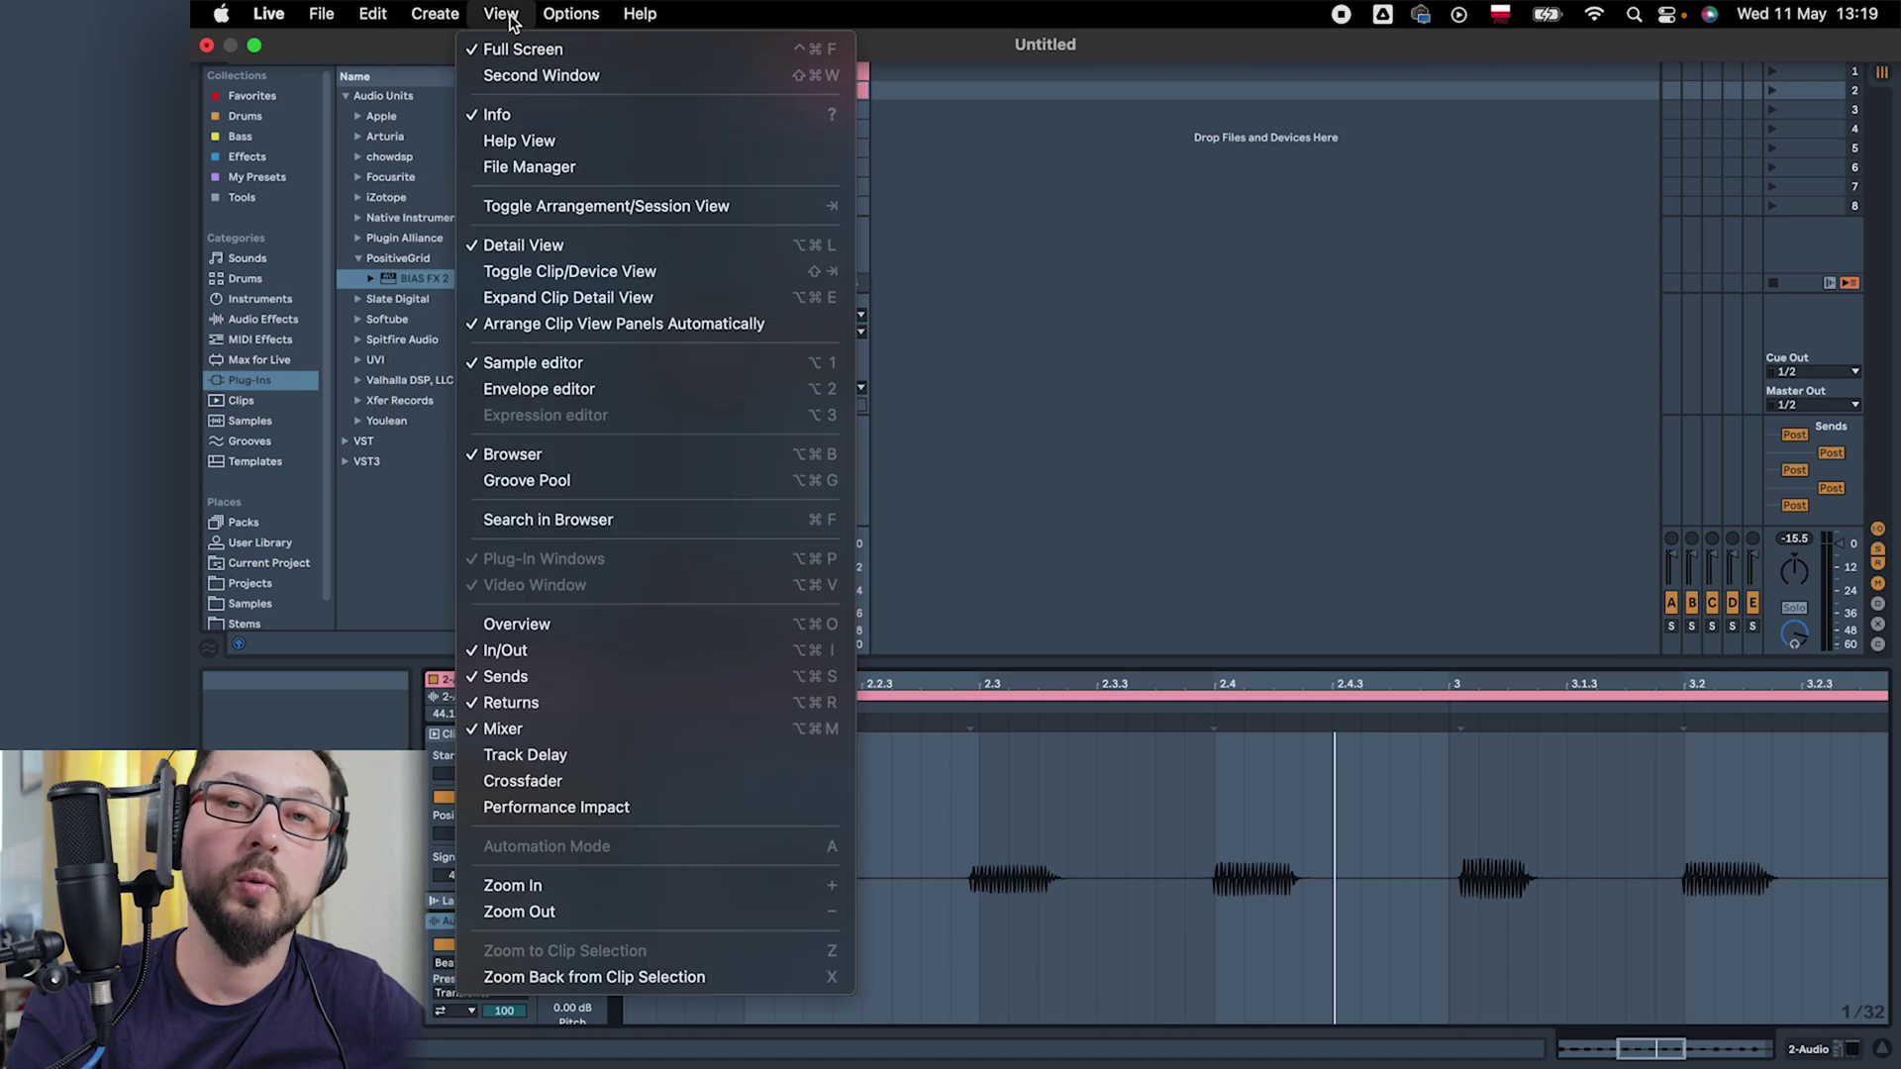
left_click(606, 807)
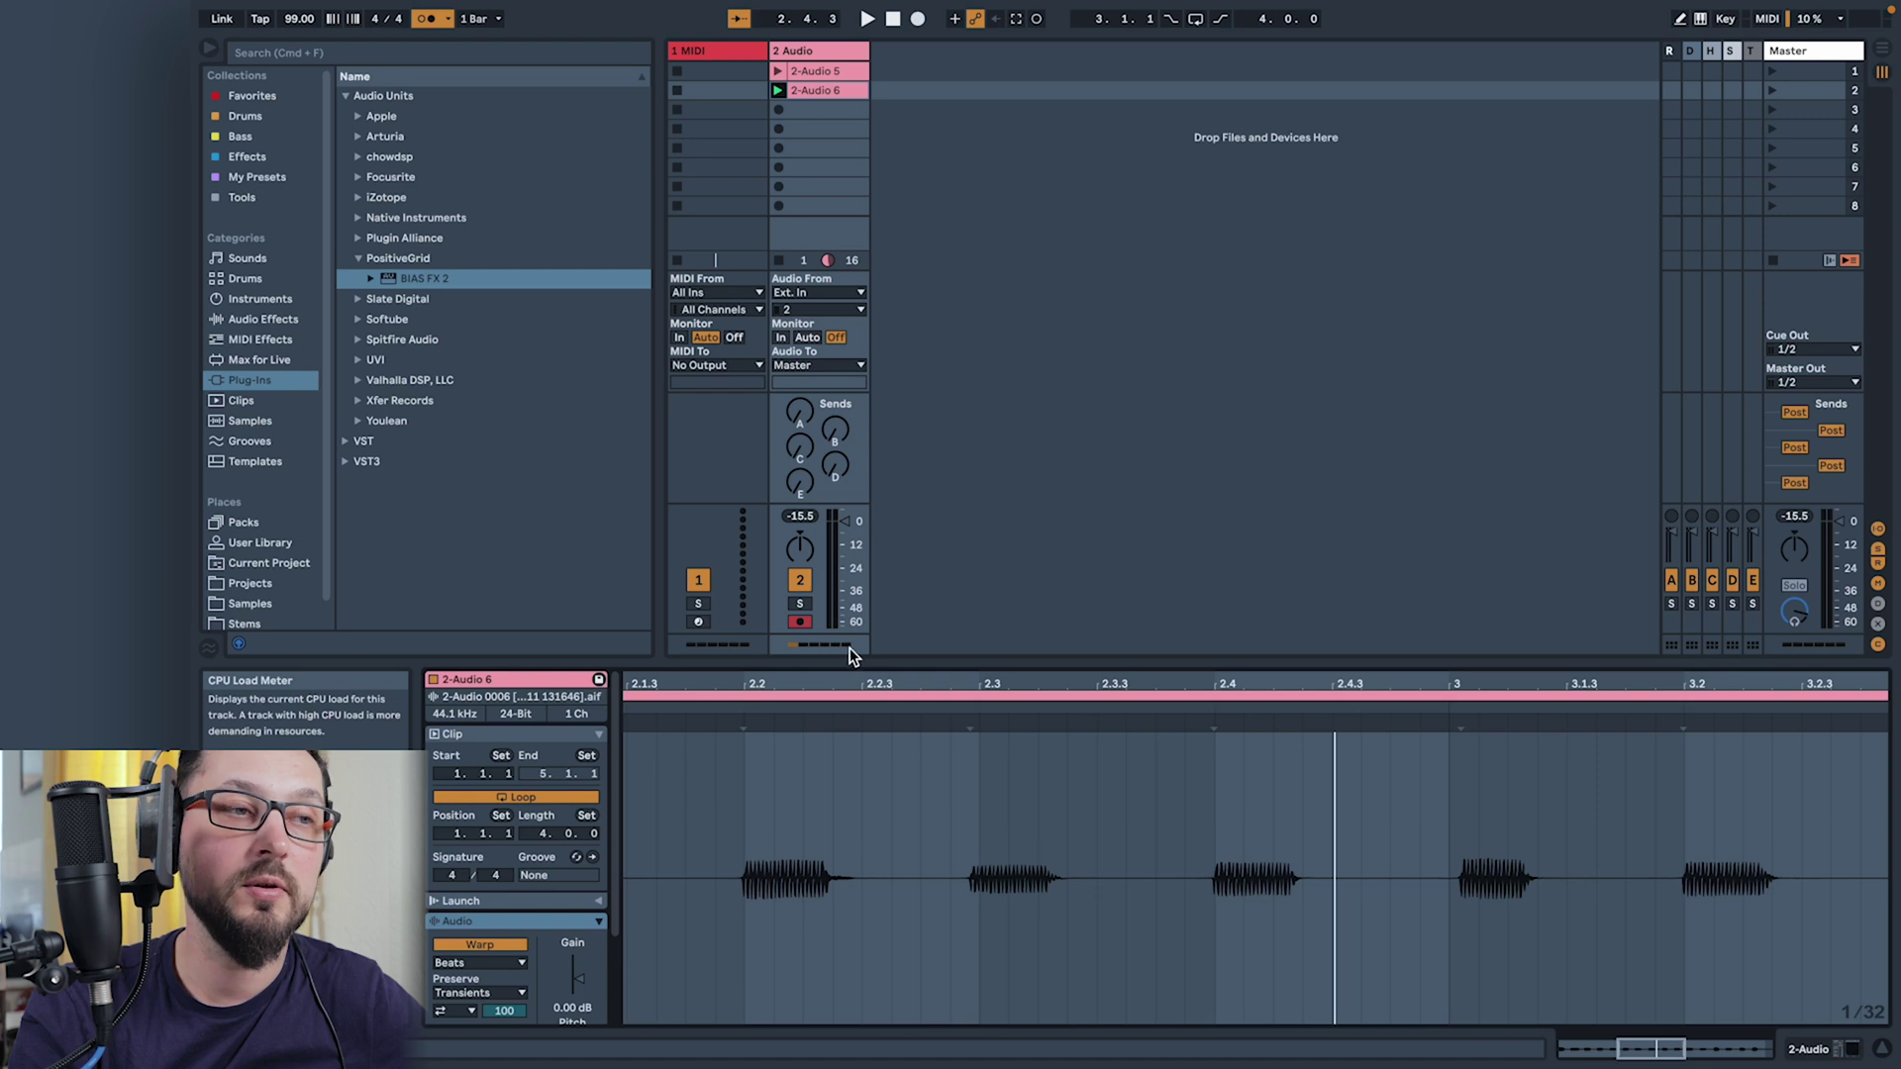
mouse_move(1810, 24)
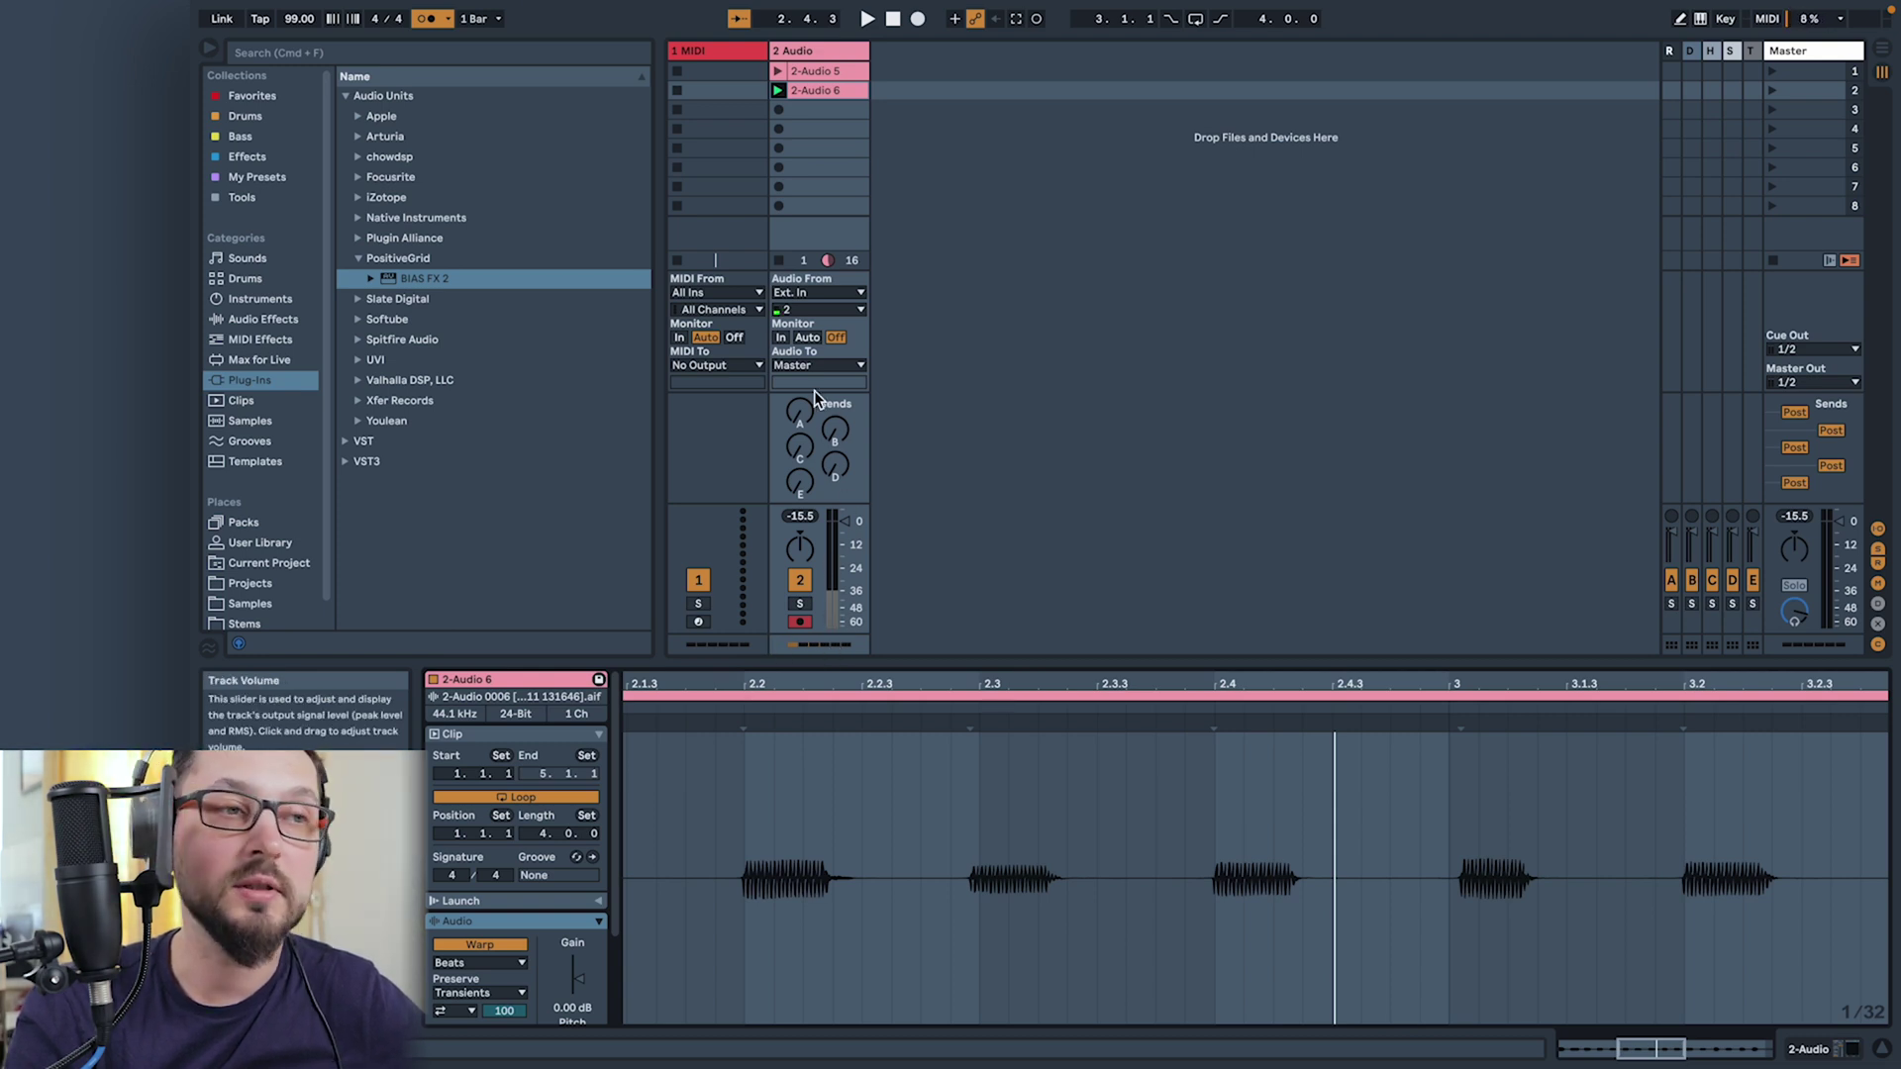
Set 2 Audio's monitoring to Auto and load the Shimmer.adg effect rack onto the track.
left_click(807, 337)
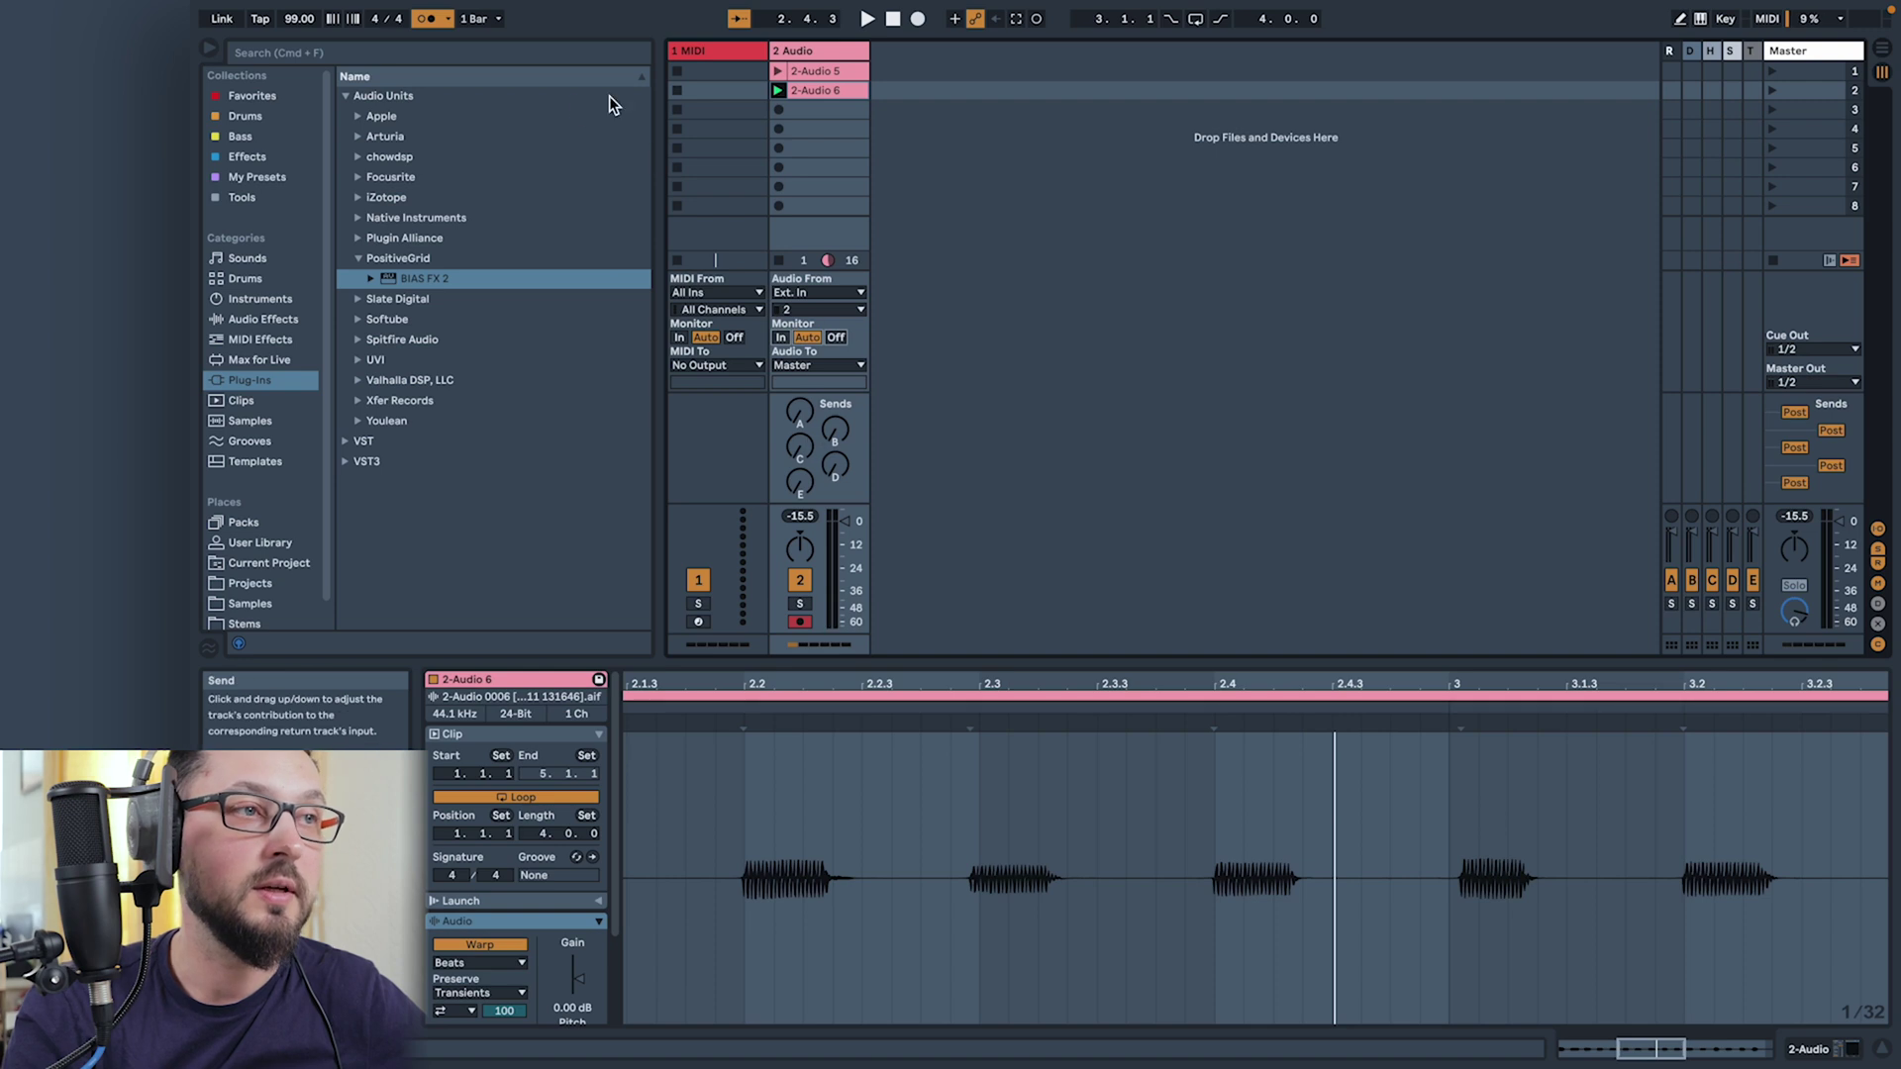
left_click(247, 156)
double_click(407, 135)
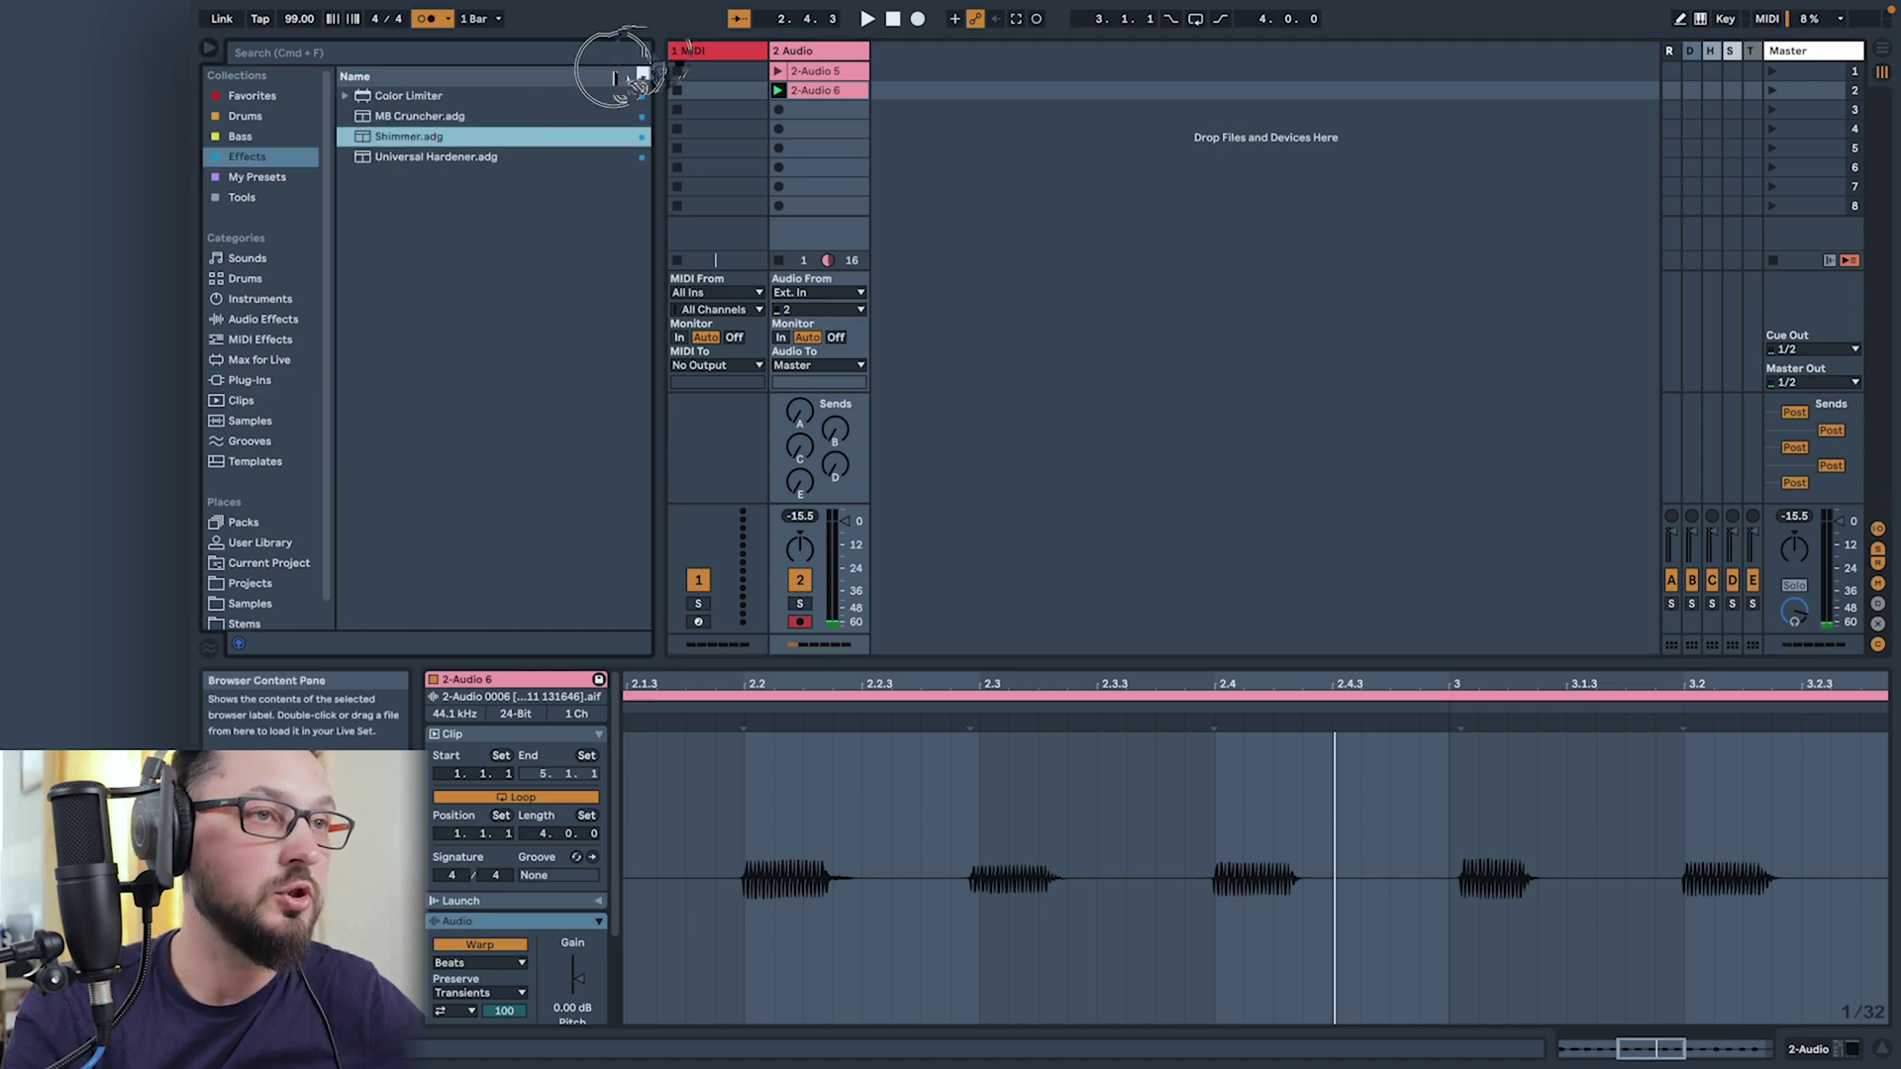
Add two Convolution Reverb Pro devices from the Reverb & Resonance audio effects to 2 Audio.
left_click(240, 97)
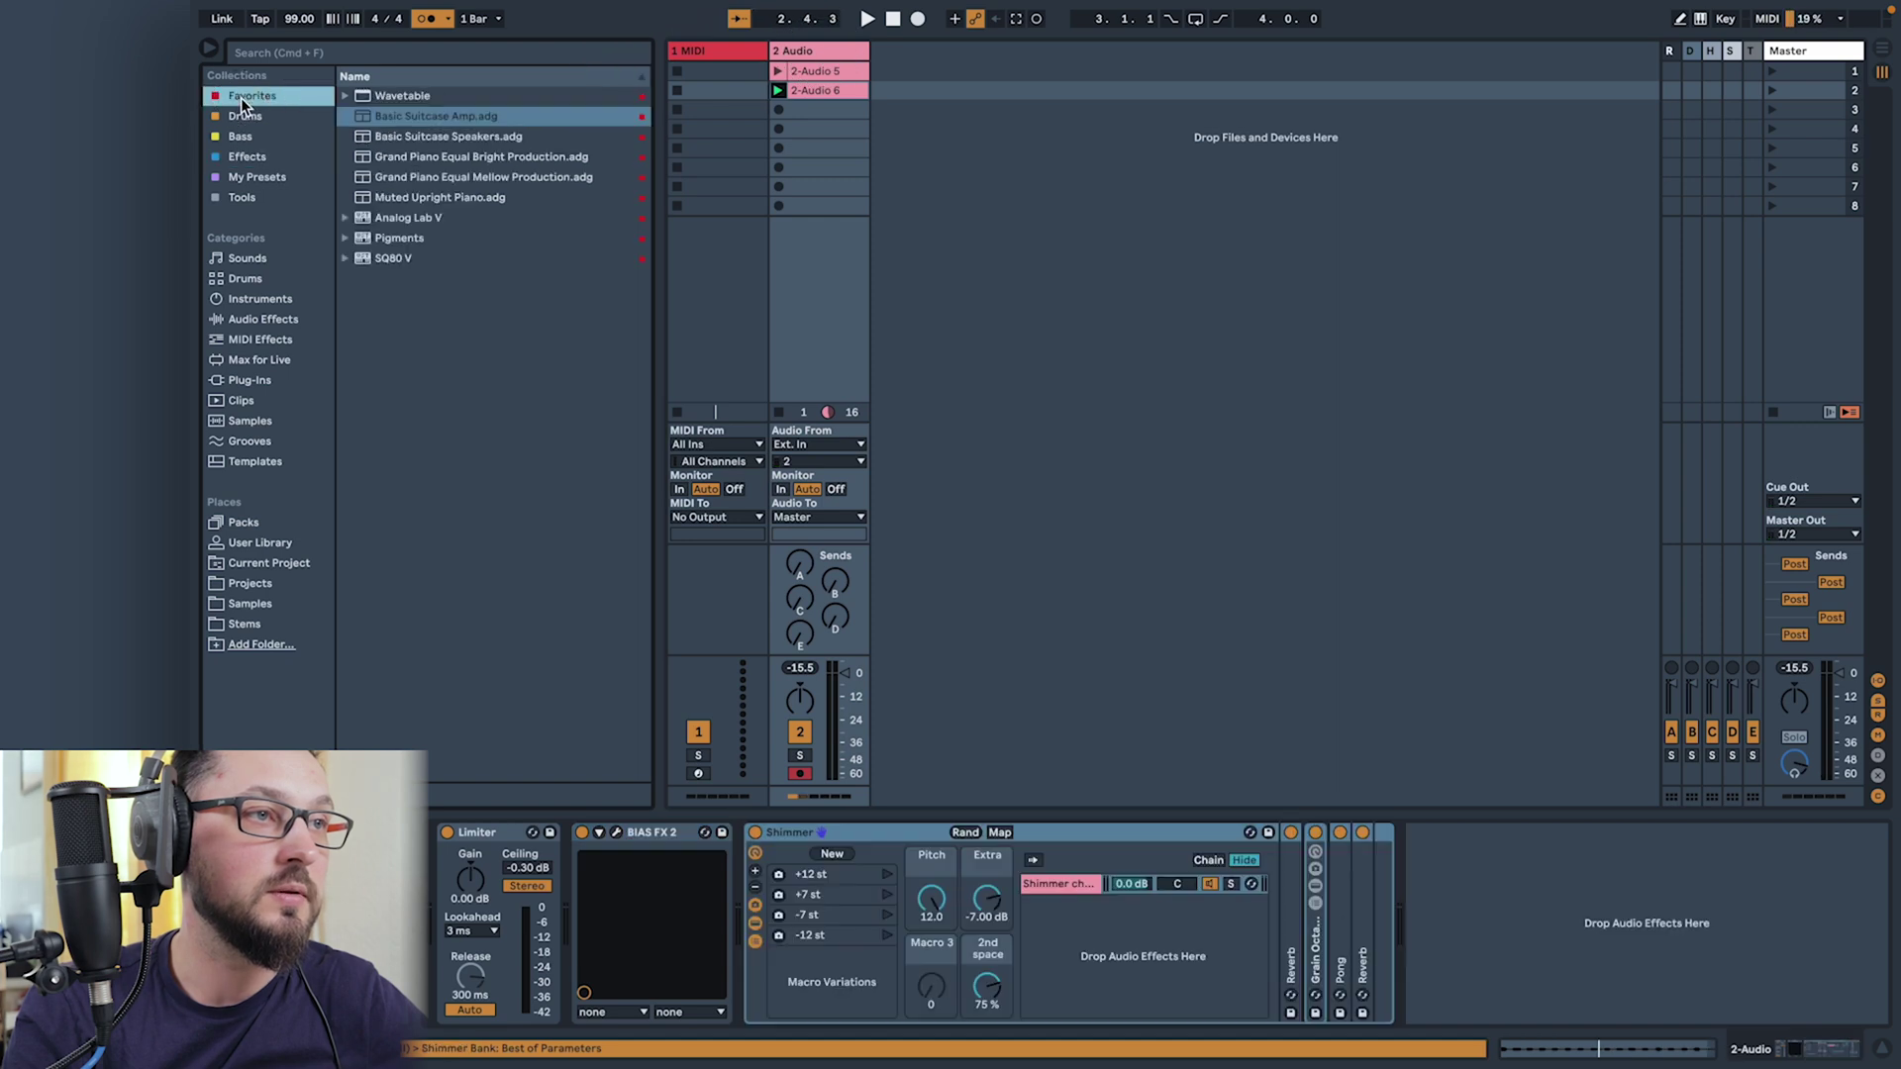
left_click(263, 318)
left_click_drag(381, 258, 896, 279)
left_click_drag(443, 259, 851, 264)
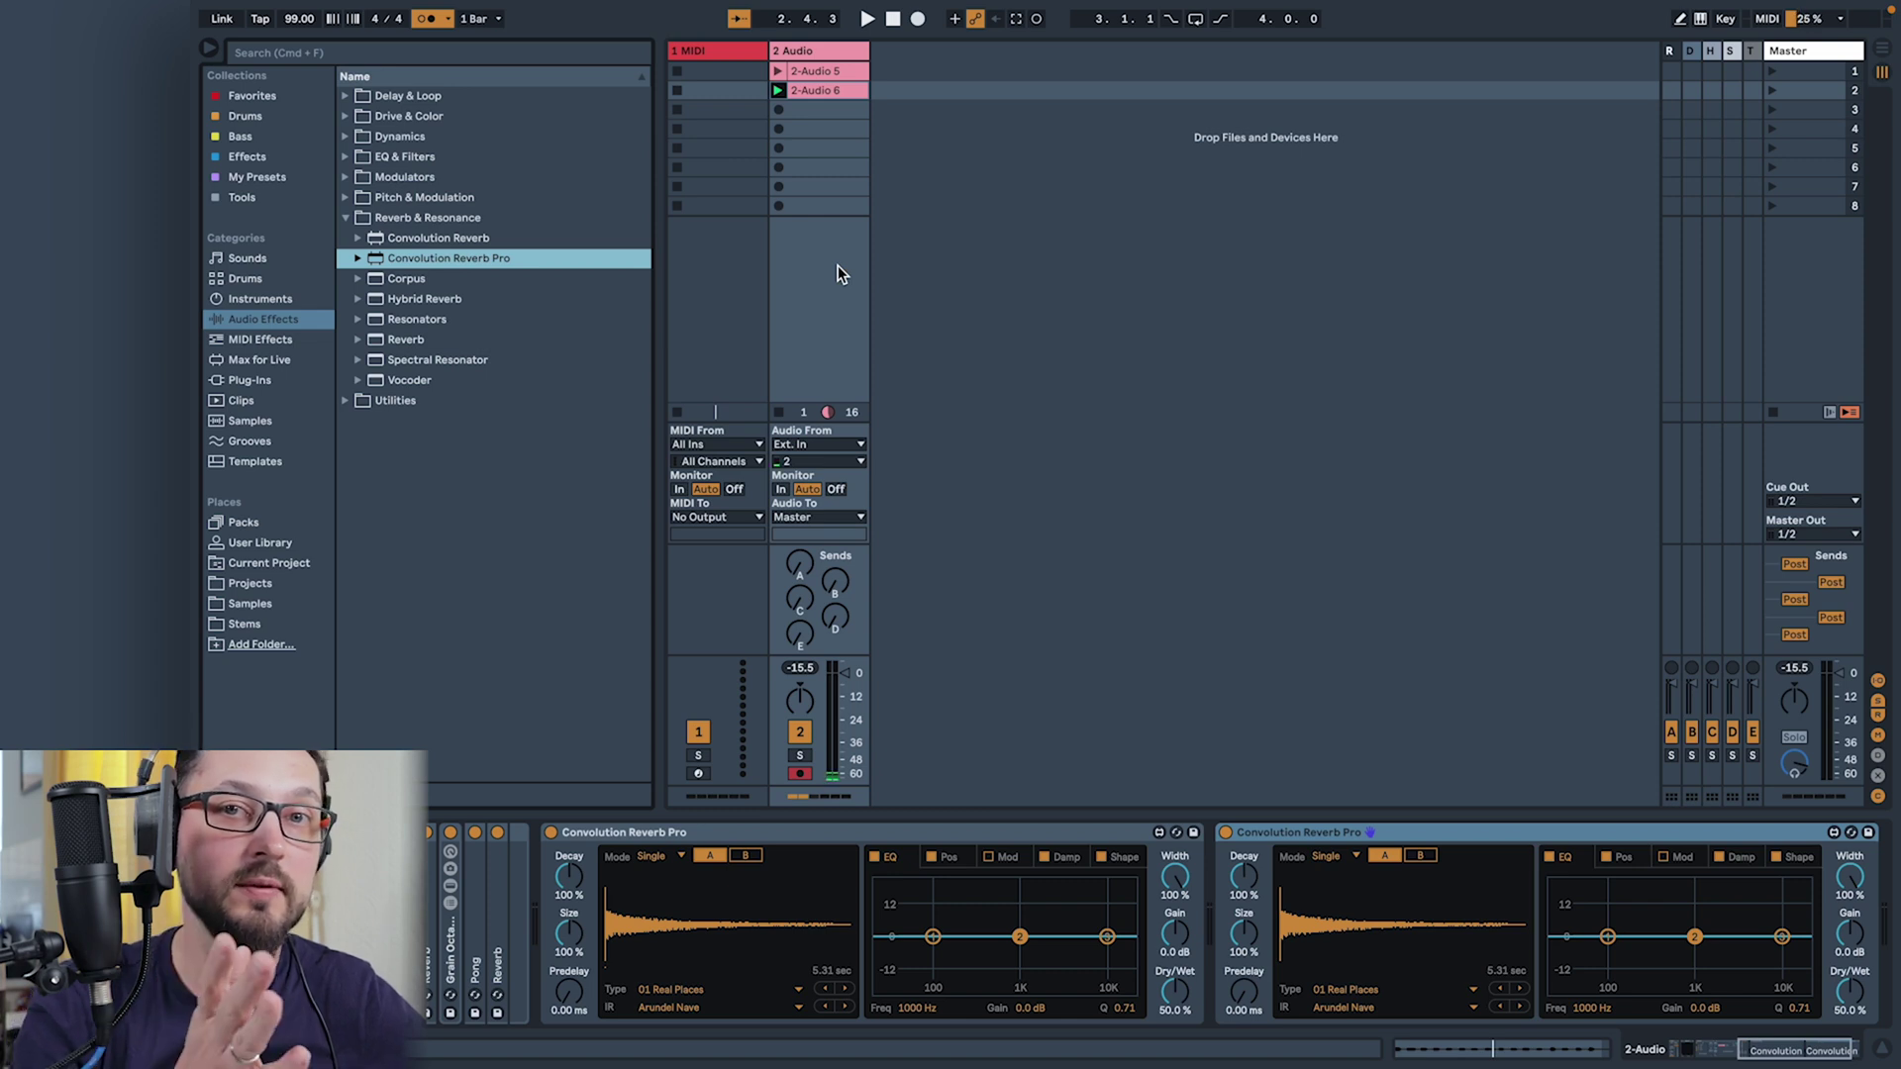
Insert another audio track that takes external input channel 2, and set 2 Audio's monitoring to Off.
right_click(921, 153)
left_click(980, 164)
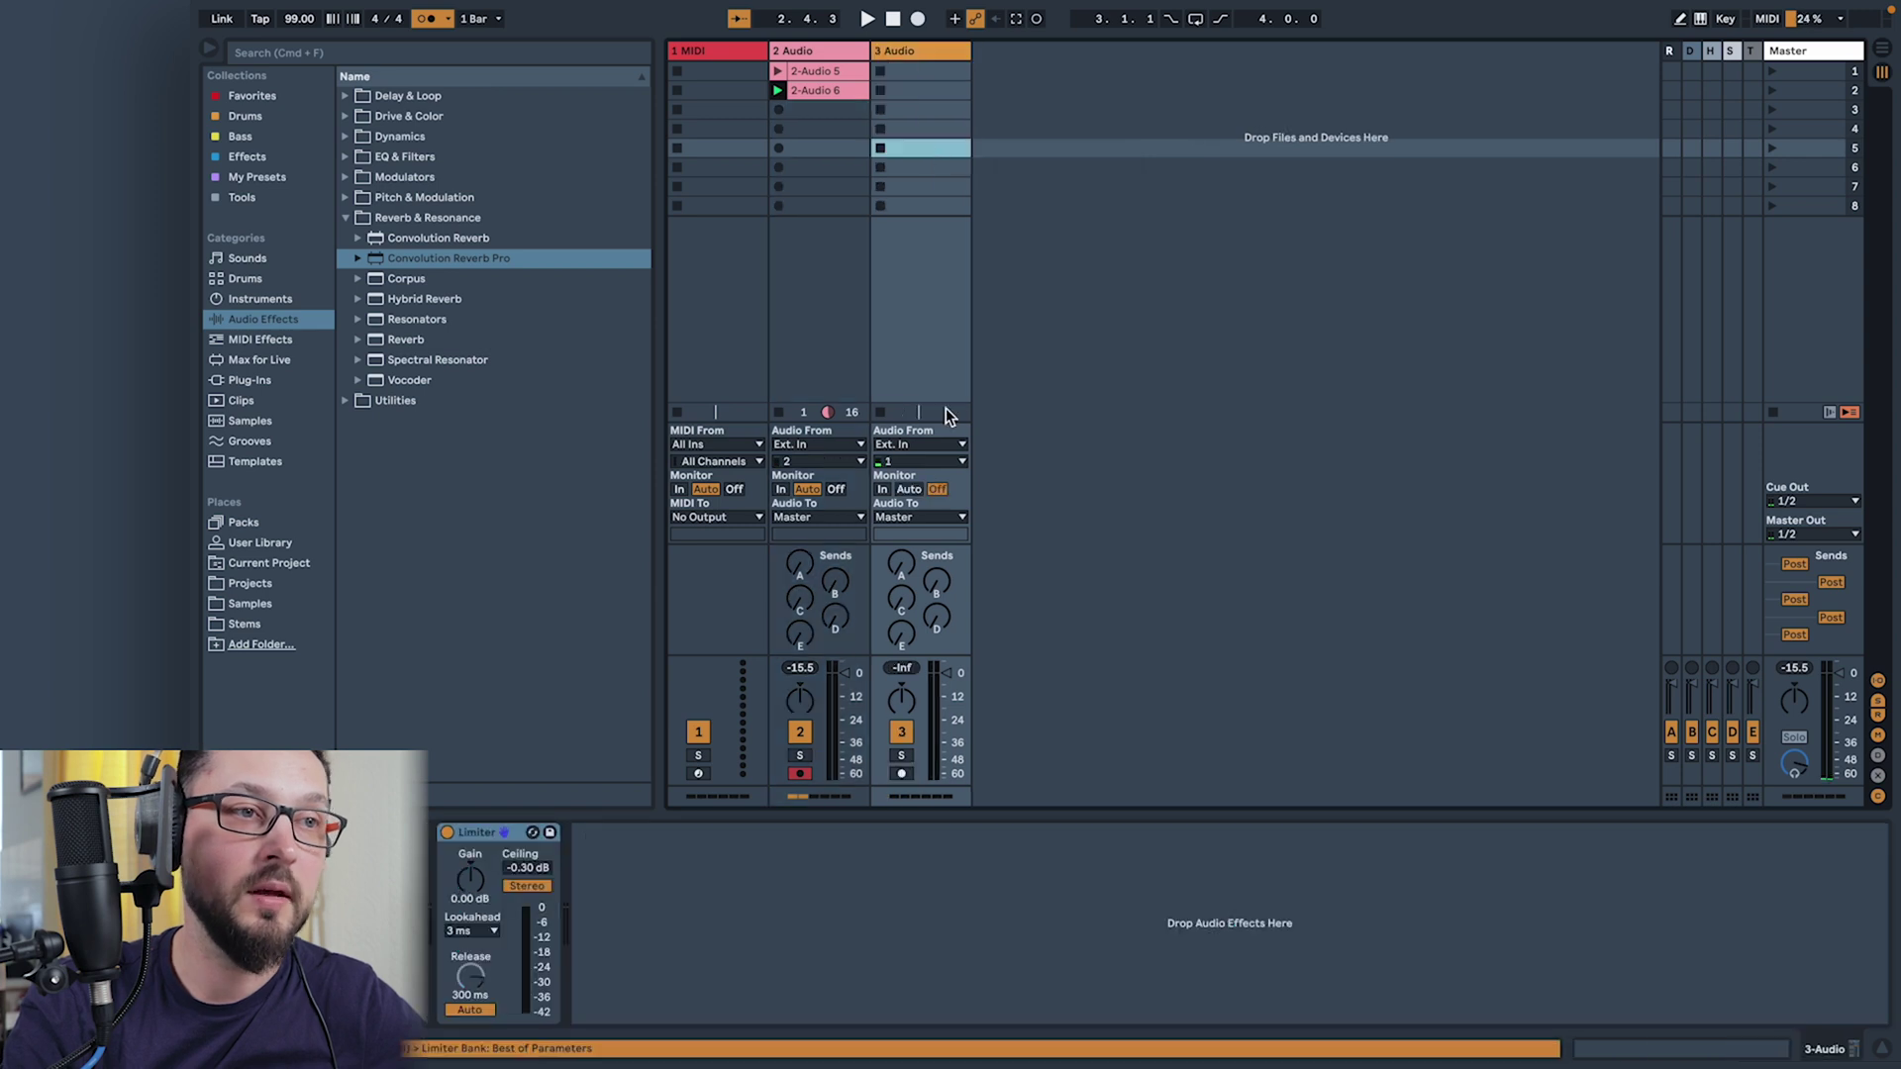
left_click(900, 462)
left_click(909, 509)
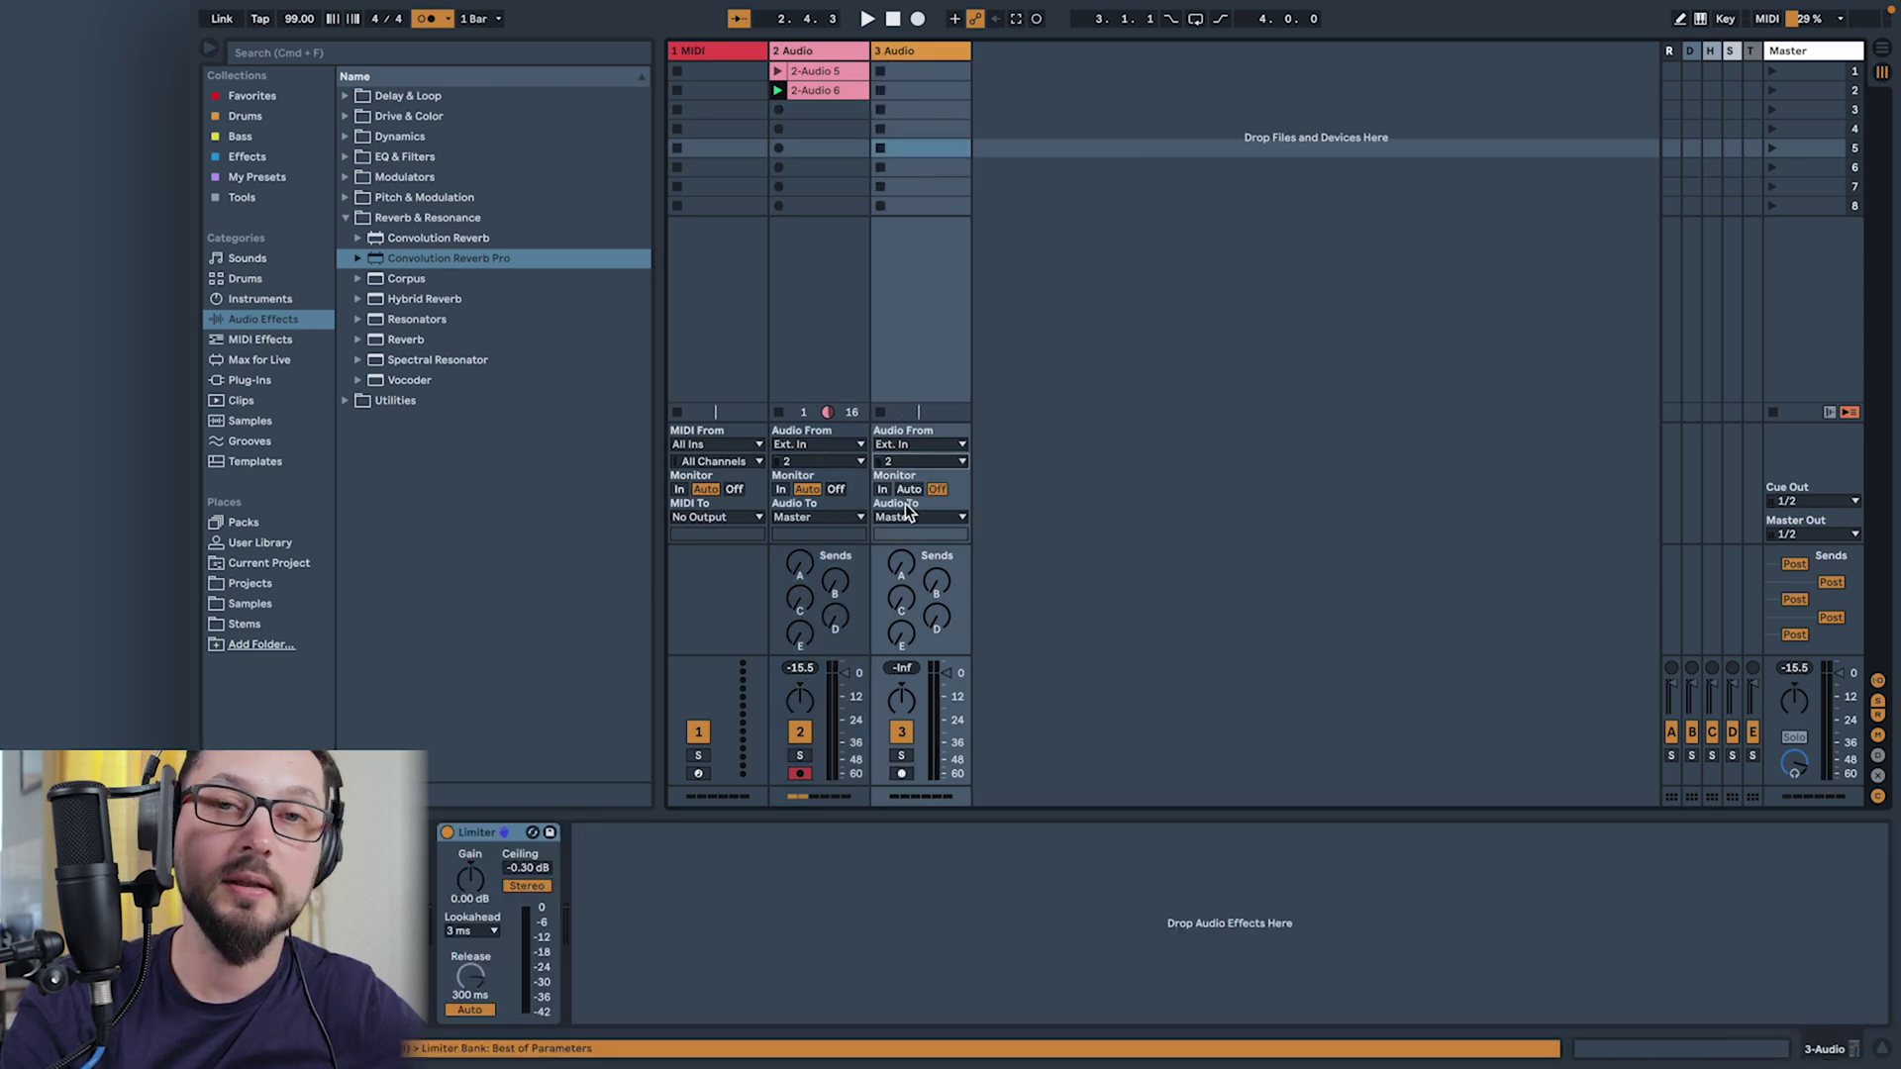
left_click(837, 489)
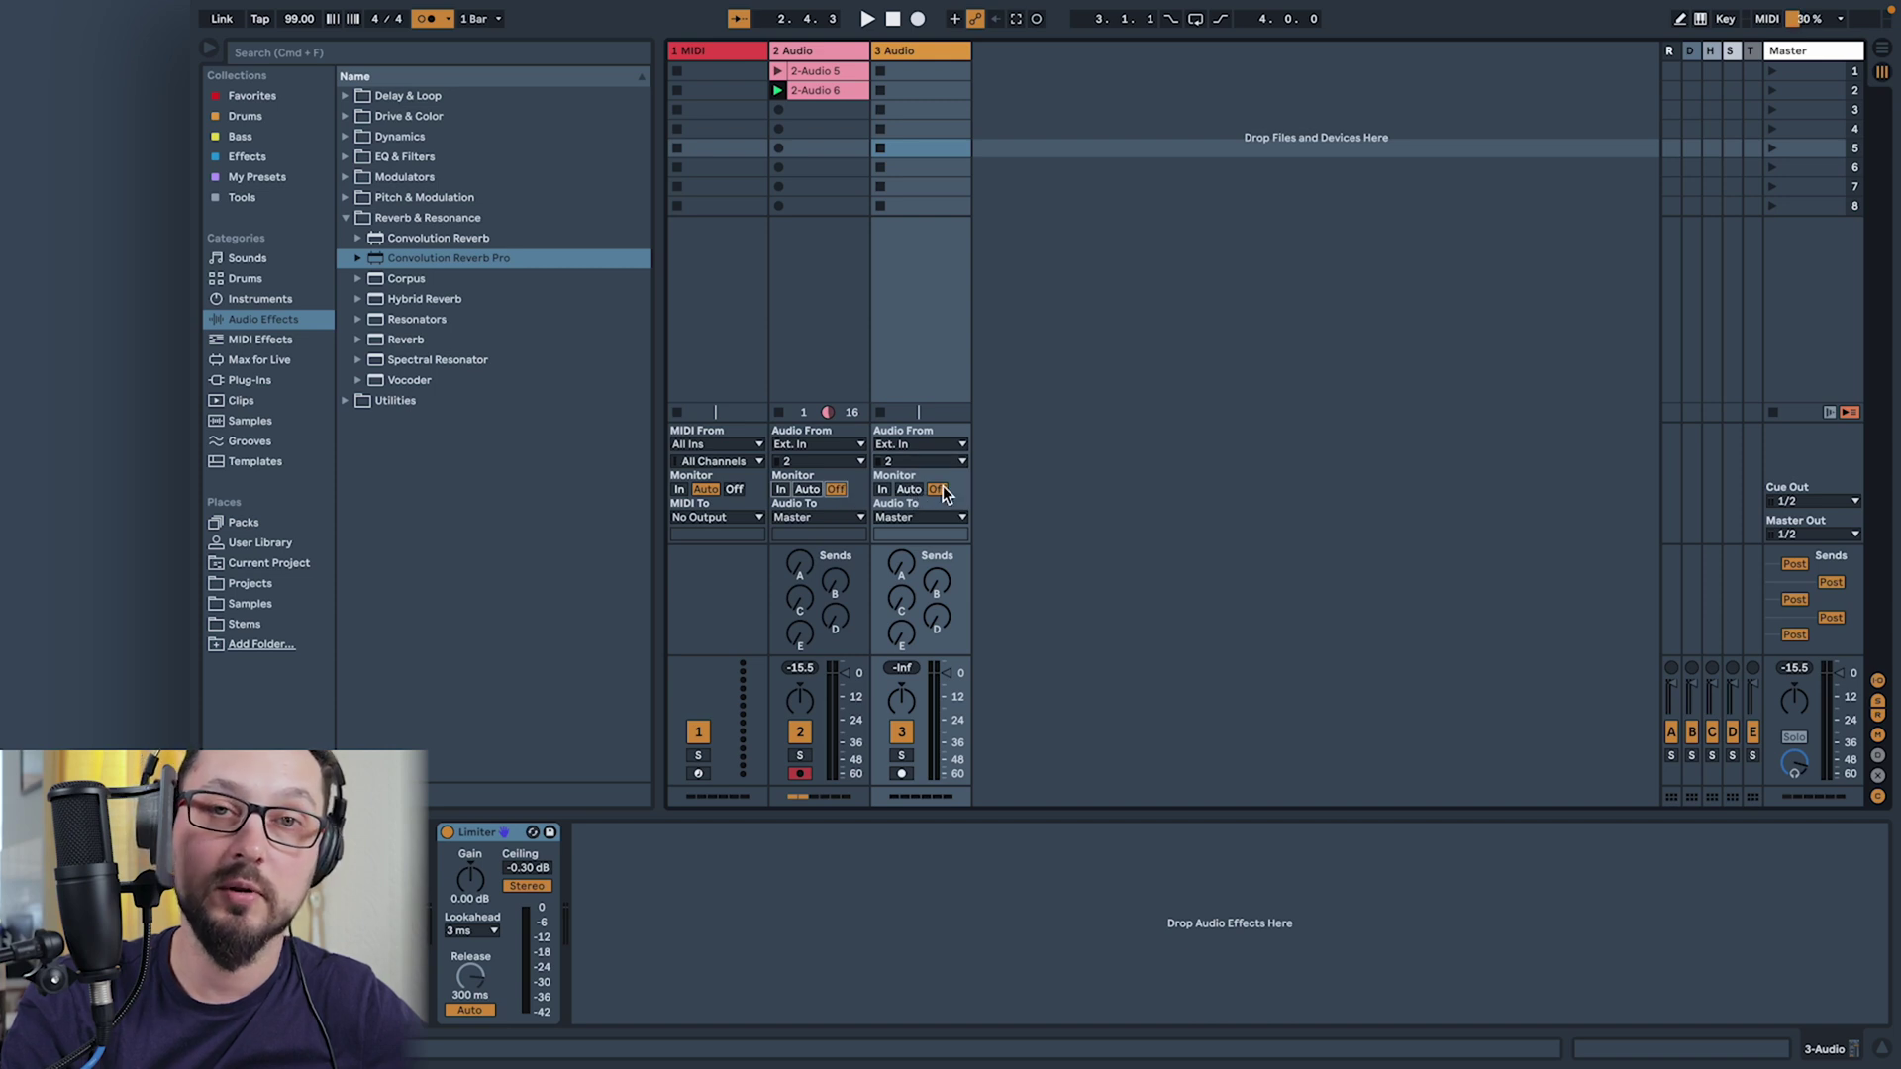
Arm 3 Audio and record a clip about two bars long into its second slot.
left_click(903, 773)
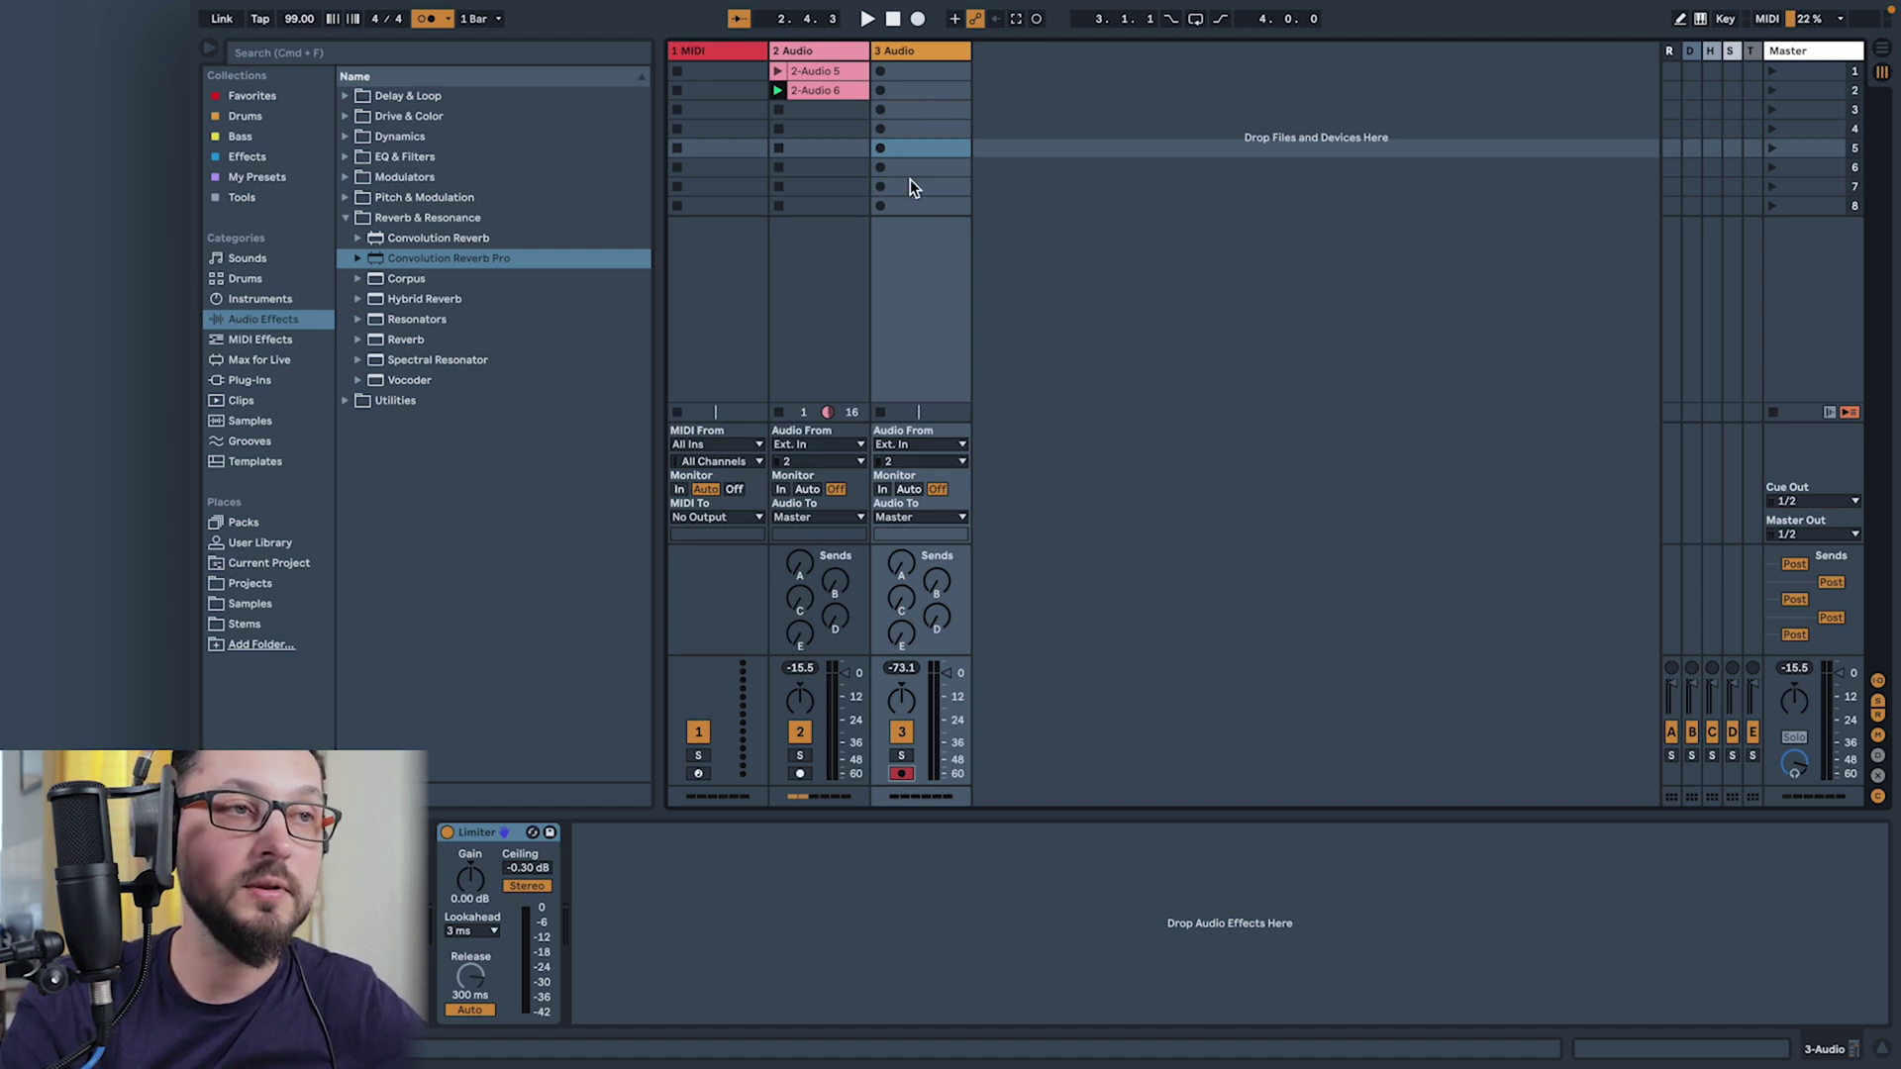
left_click(881, 91)
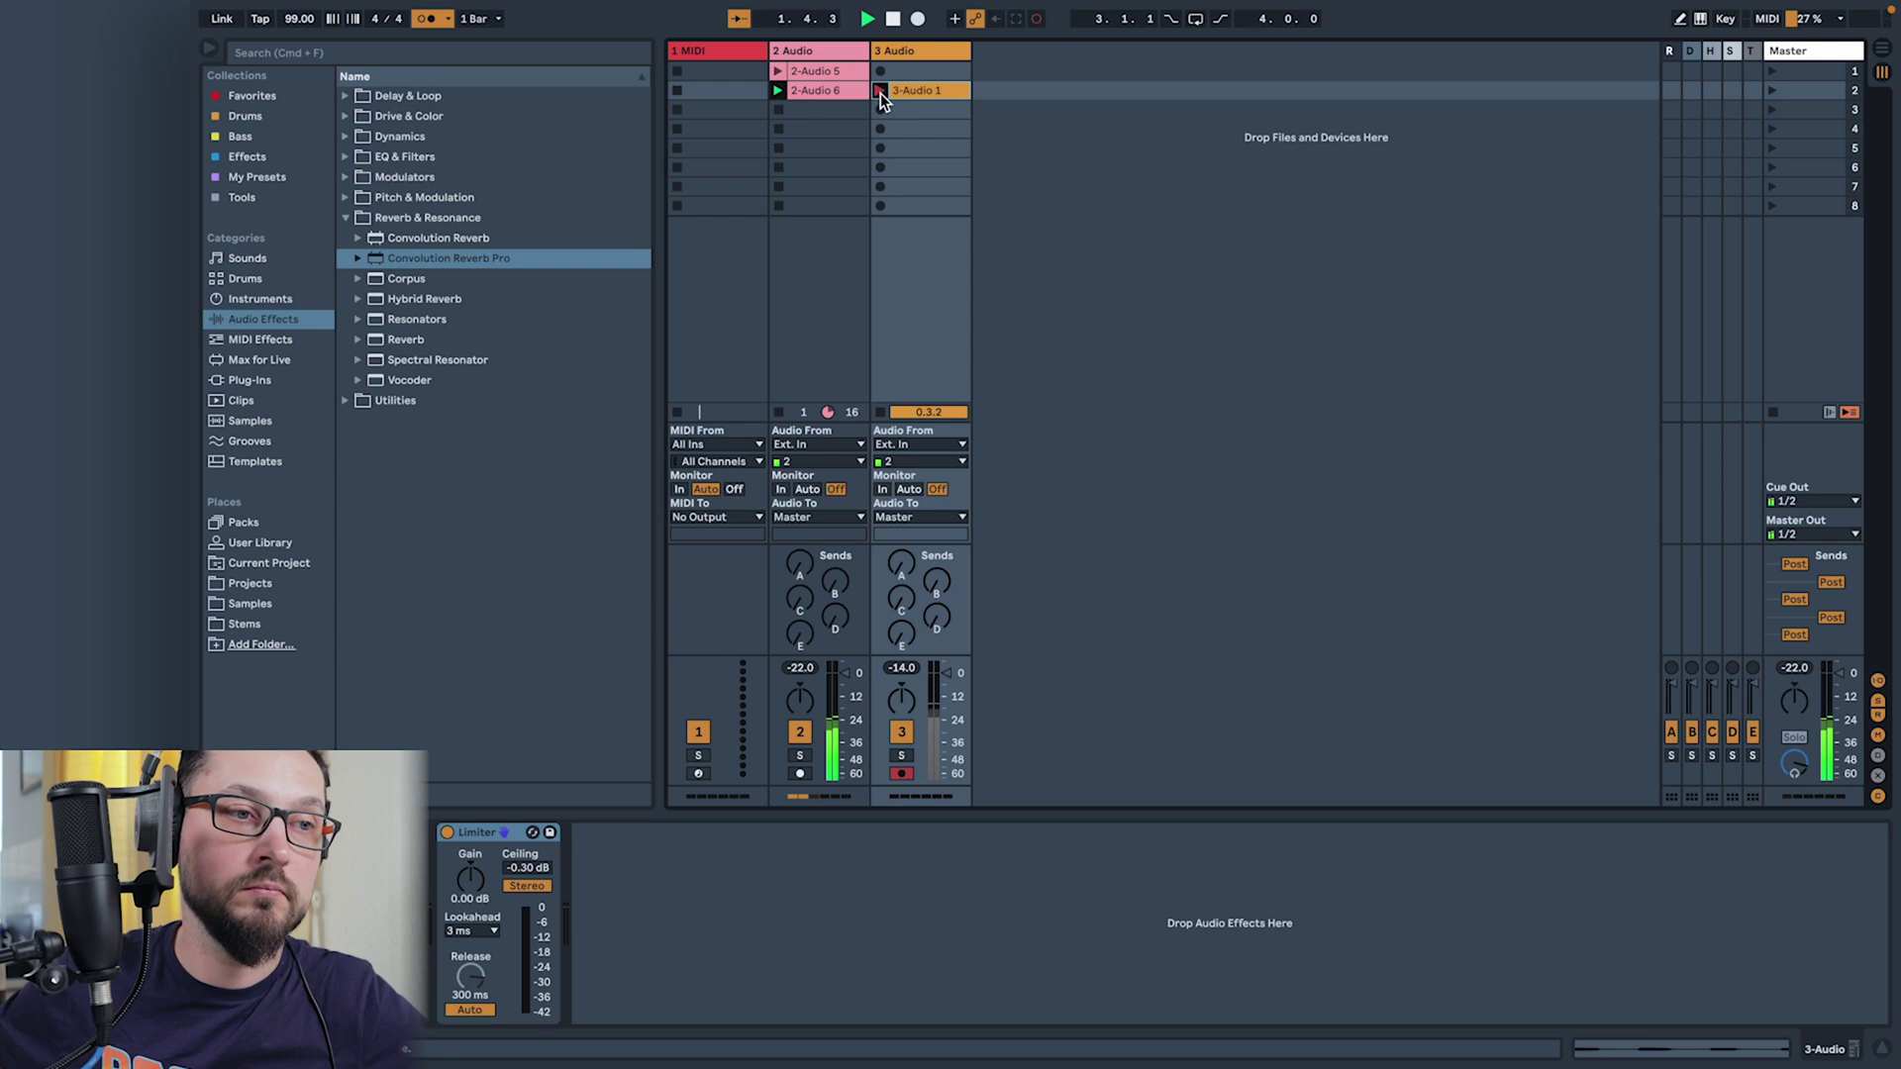
left_click(881, 91)
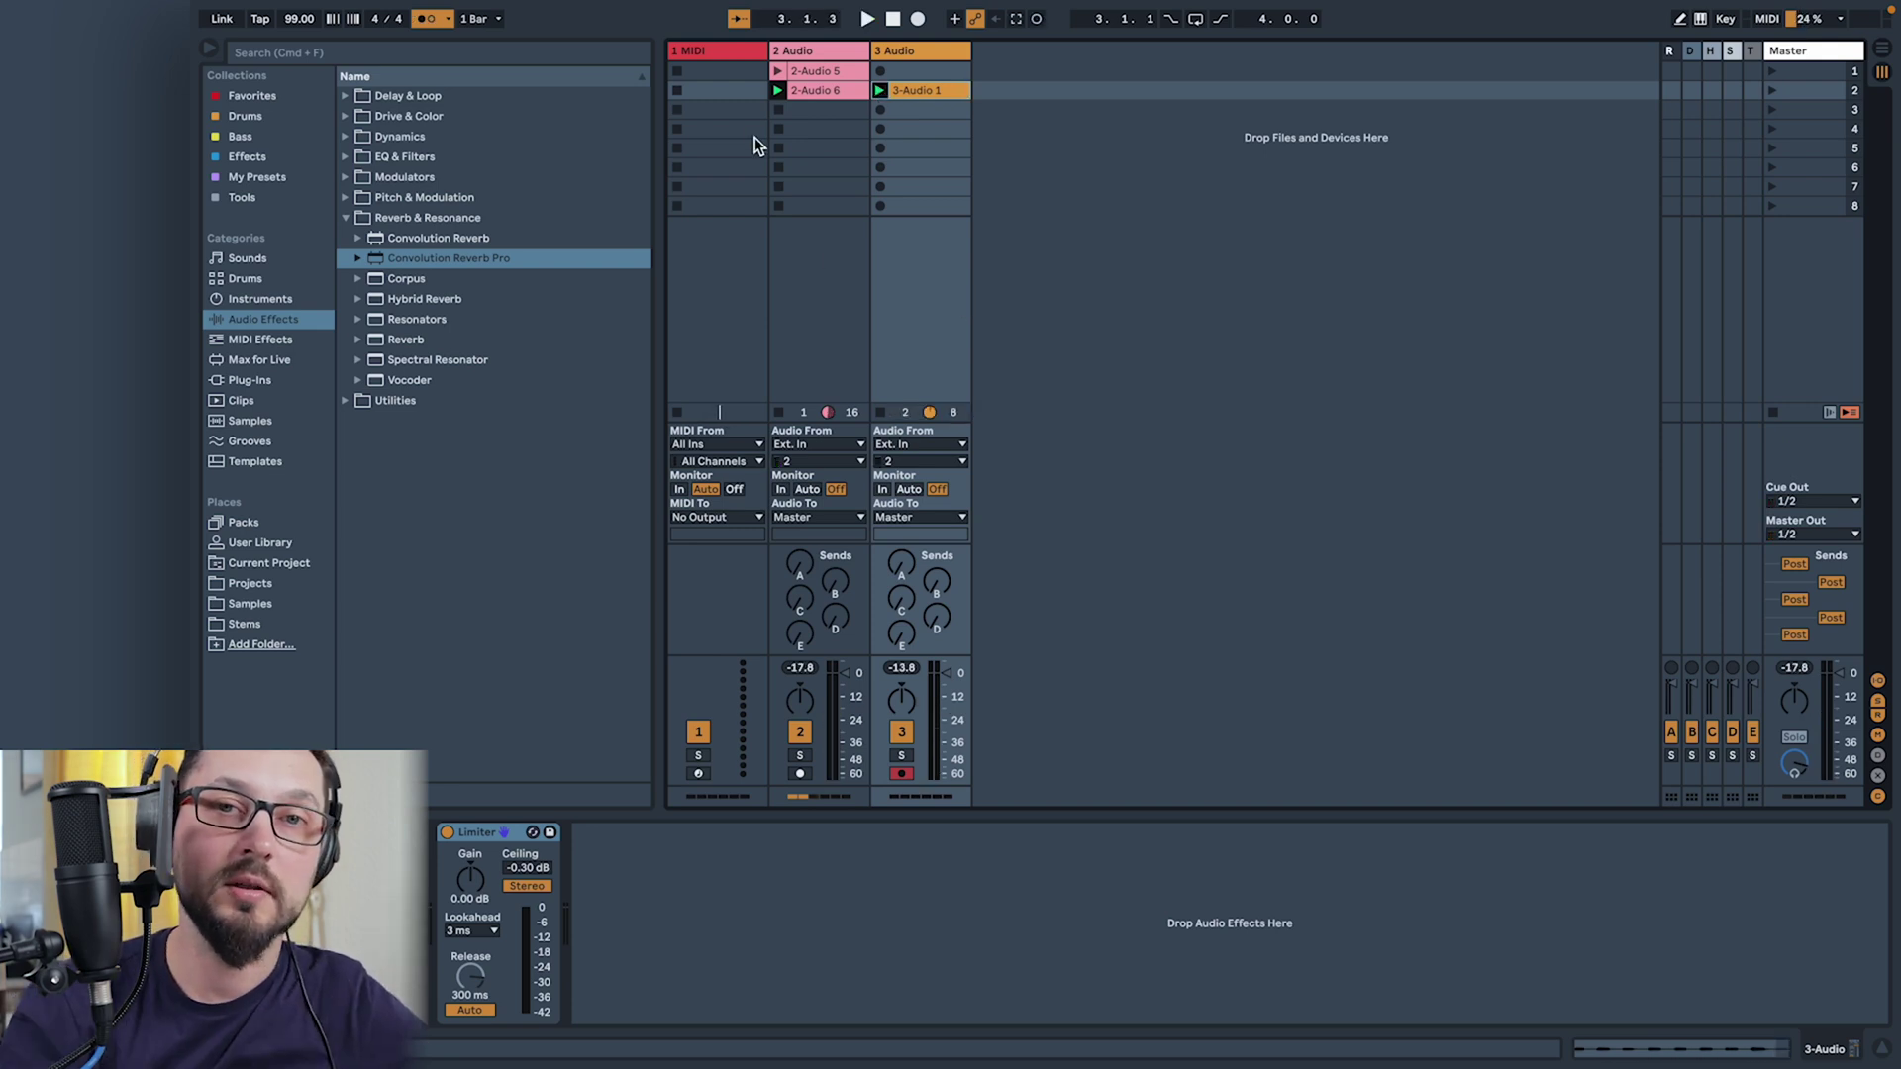
Stop the clip on 2 Audio, and play 3 Audio's recorded clip while checking its waveform against the beat grid.
left_click(778, 110)
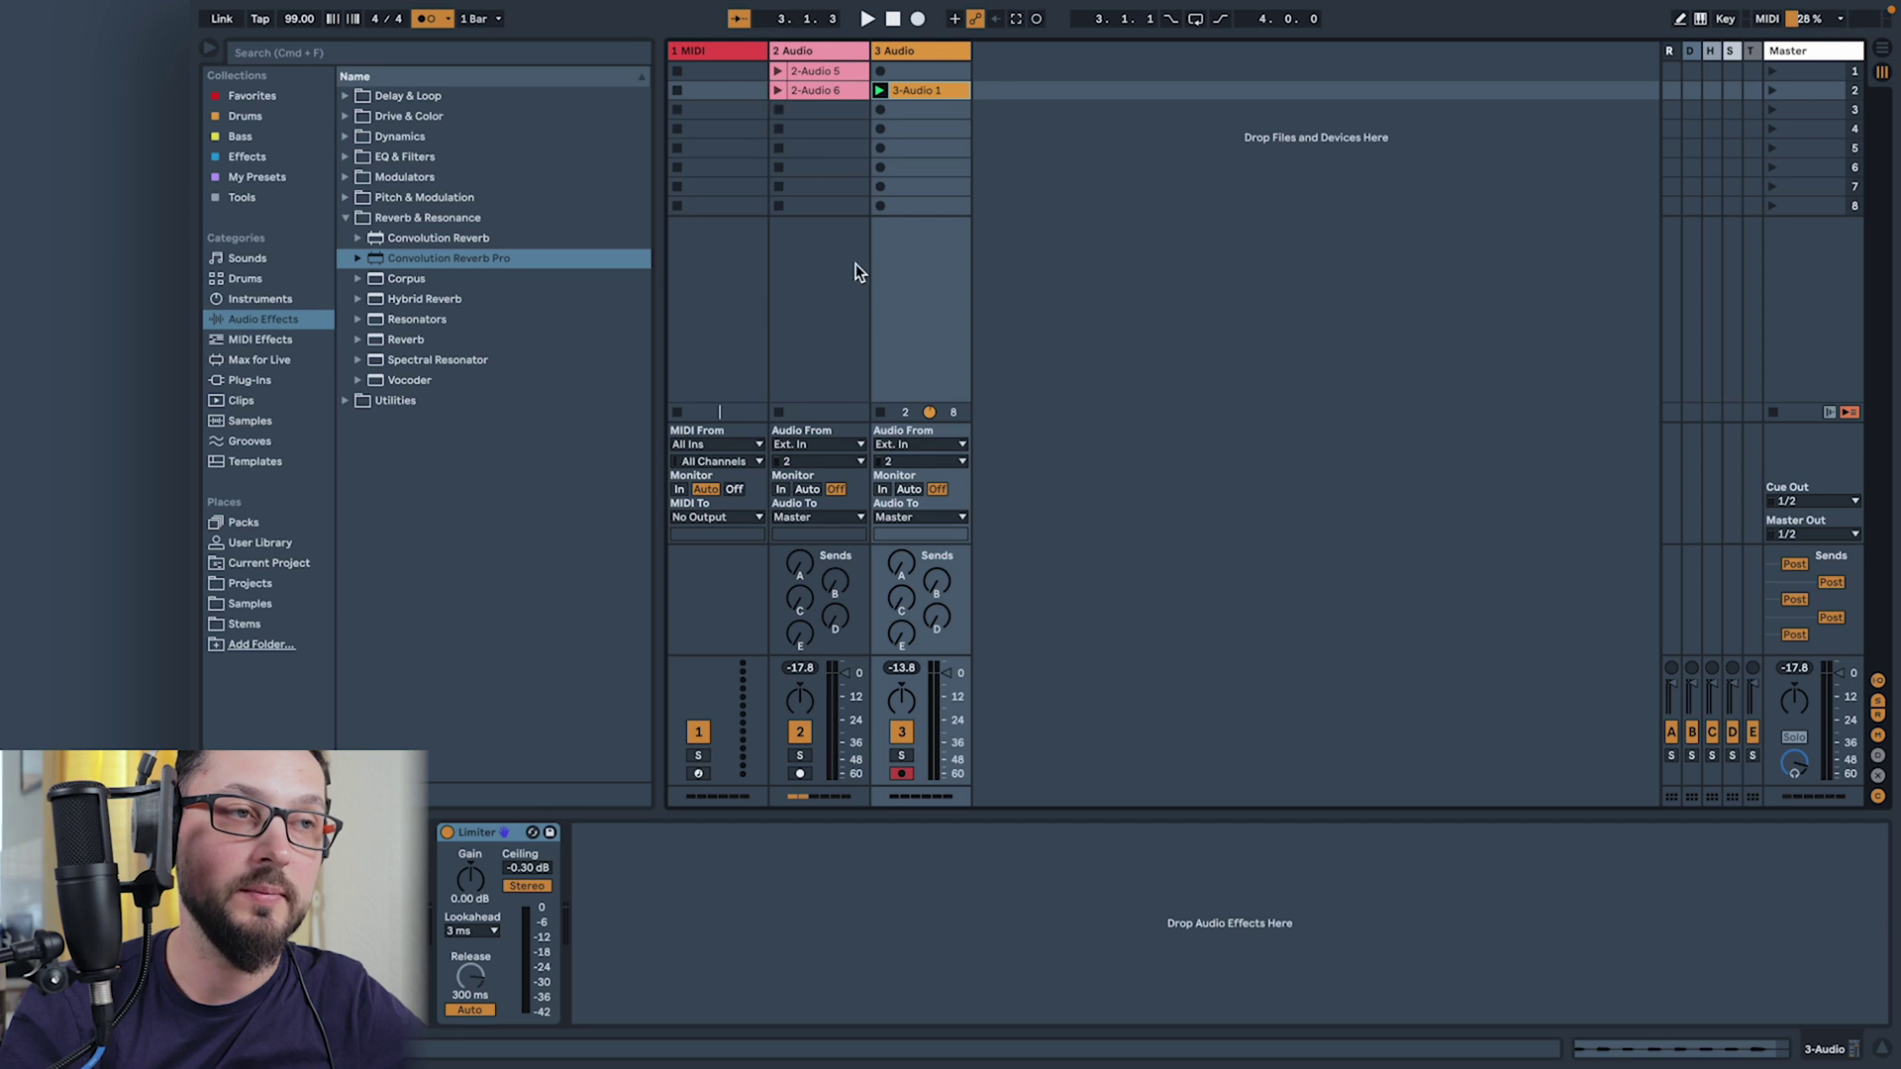
left_click(867, 18)
double_click(916, 90)
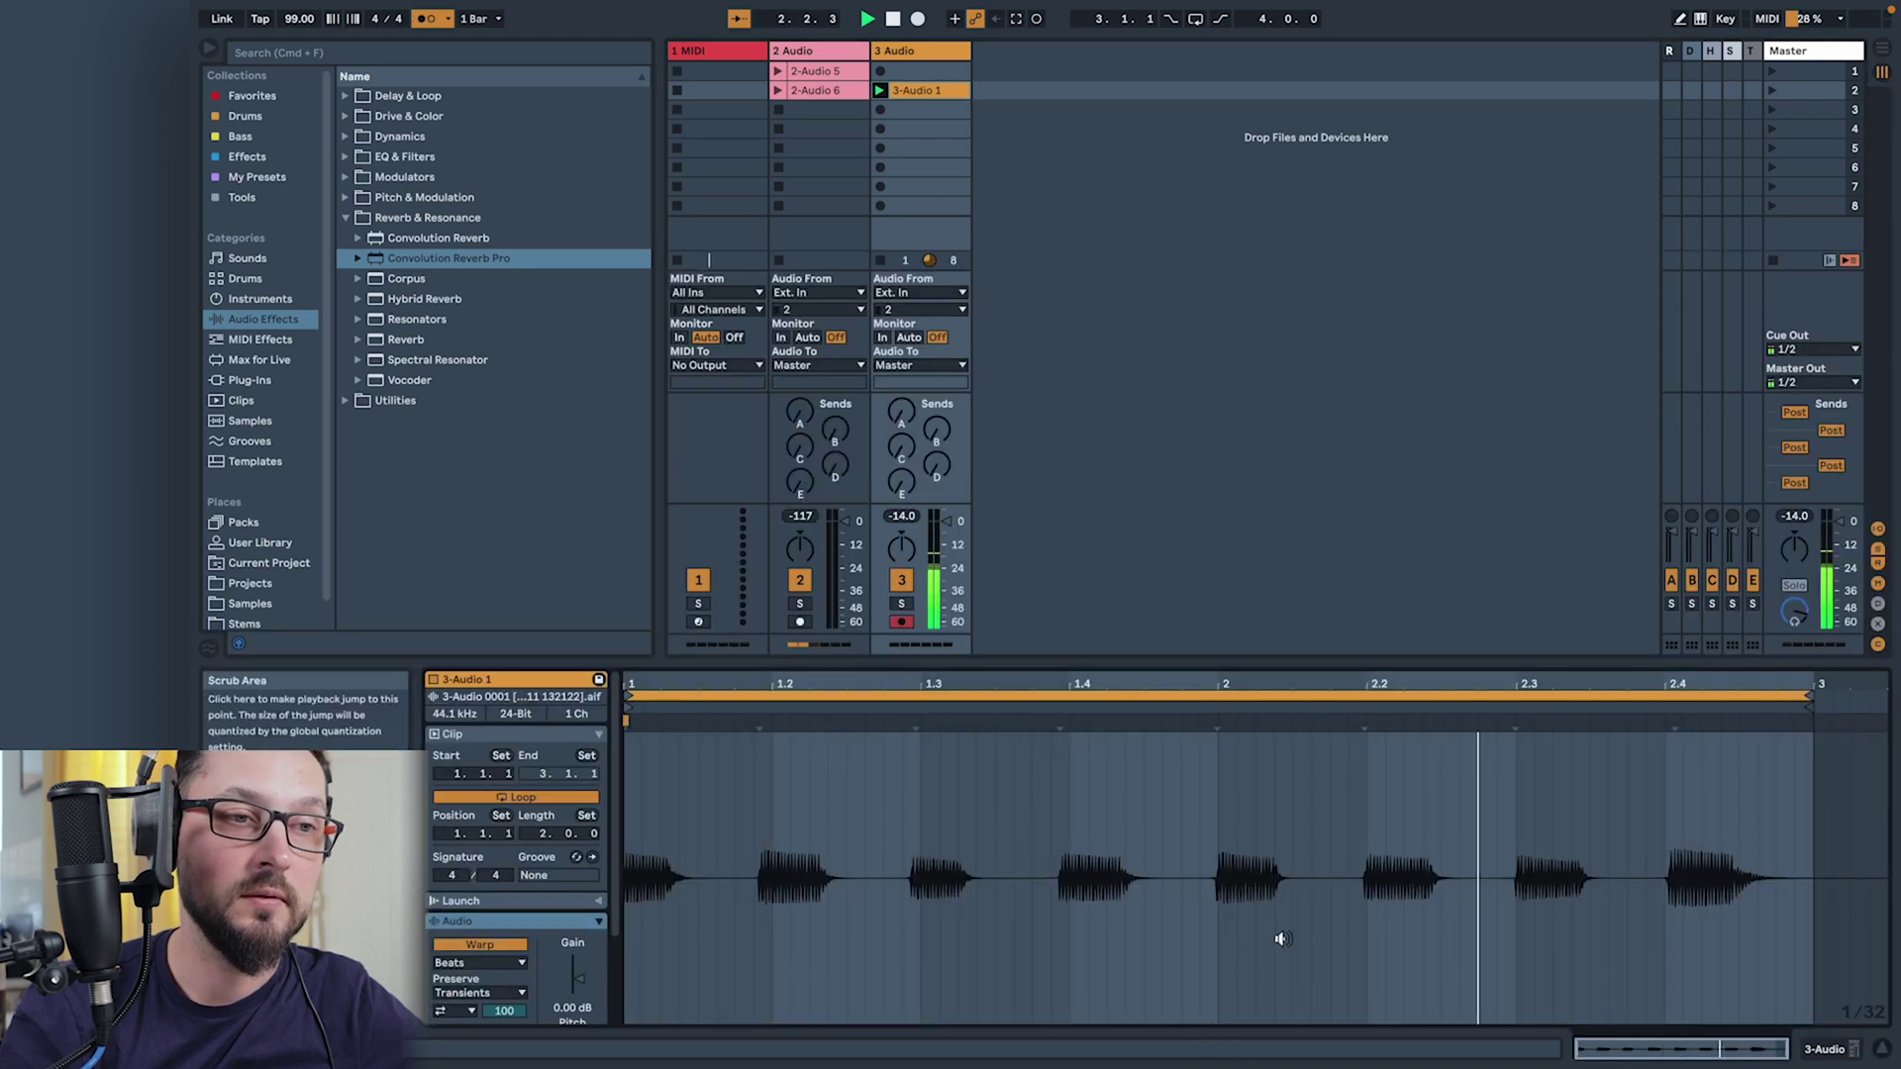
key("space")
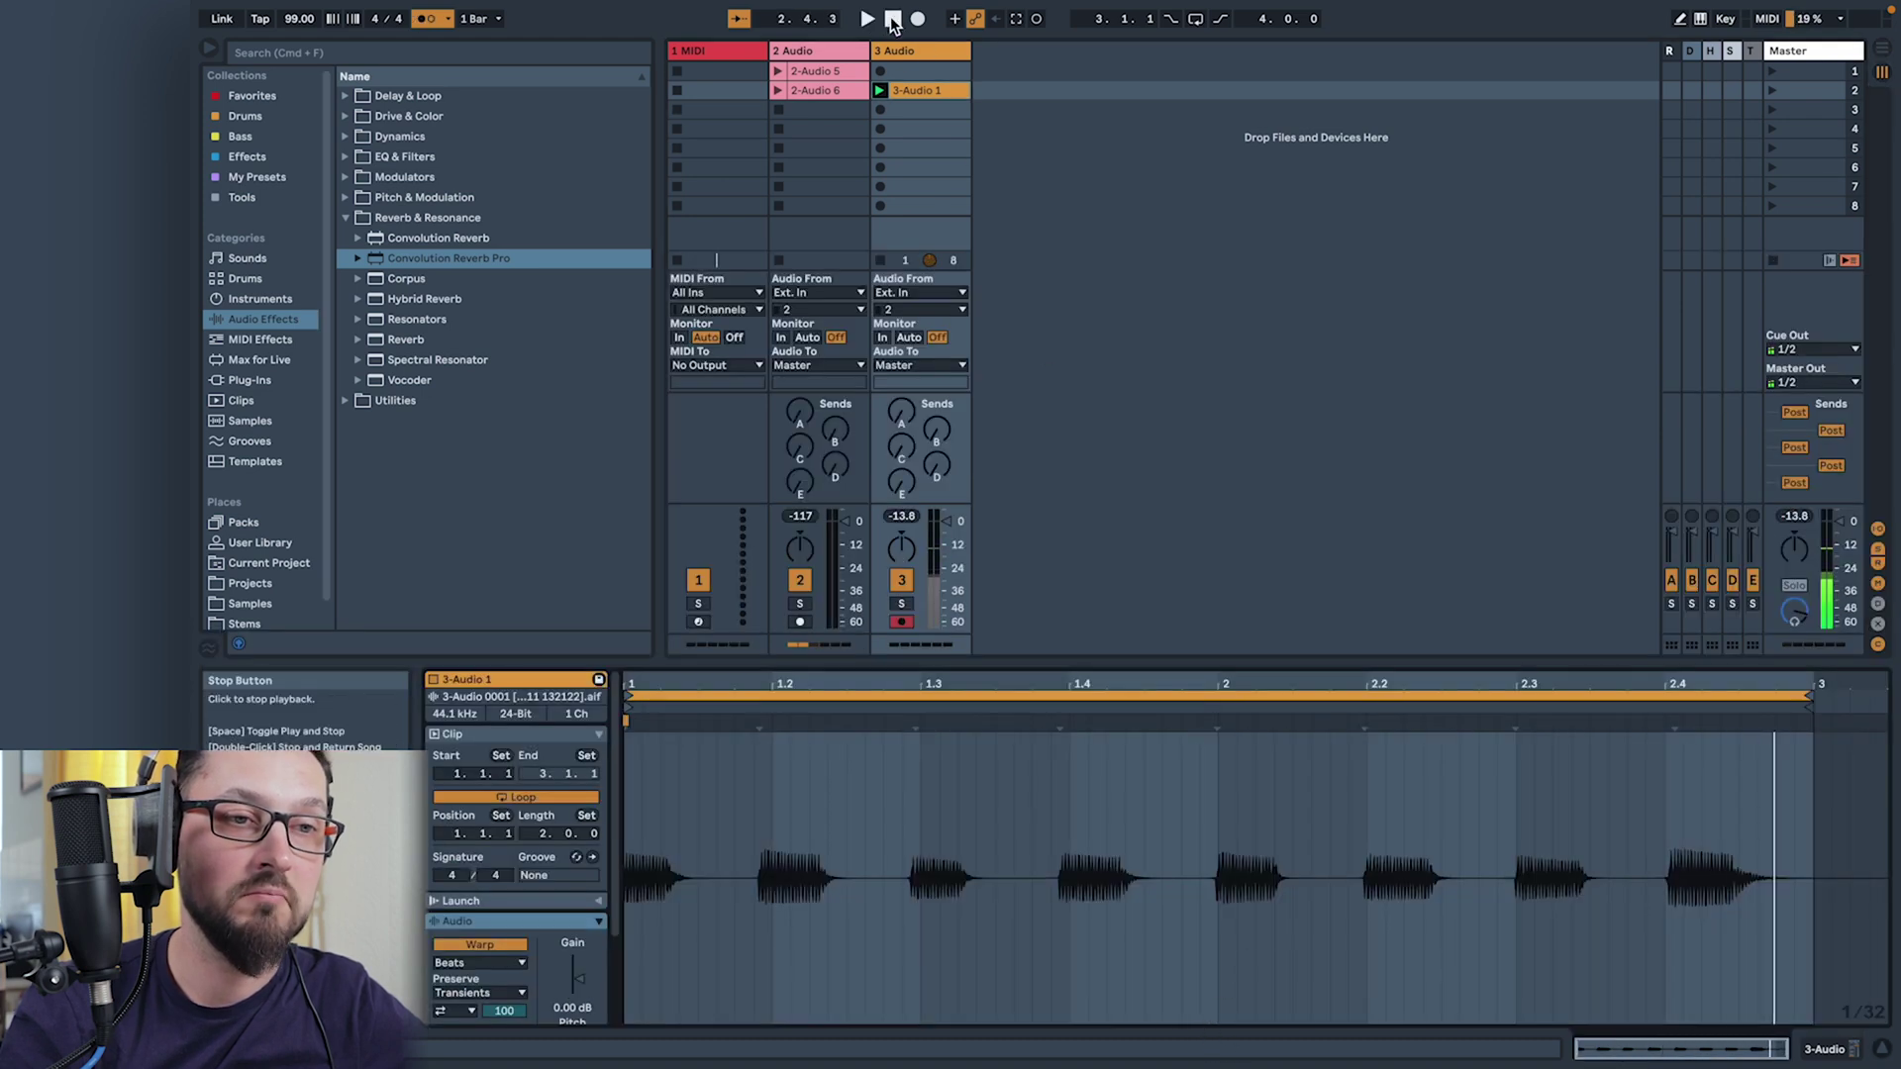
Set 3 Audio's monitoring to Auto and move its recorded clip into 2 Audio's third slot.
left_click(909, 338)
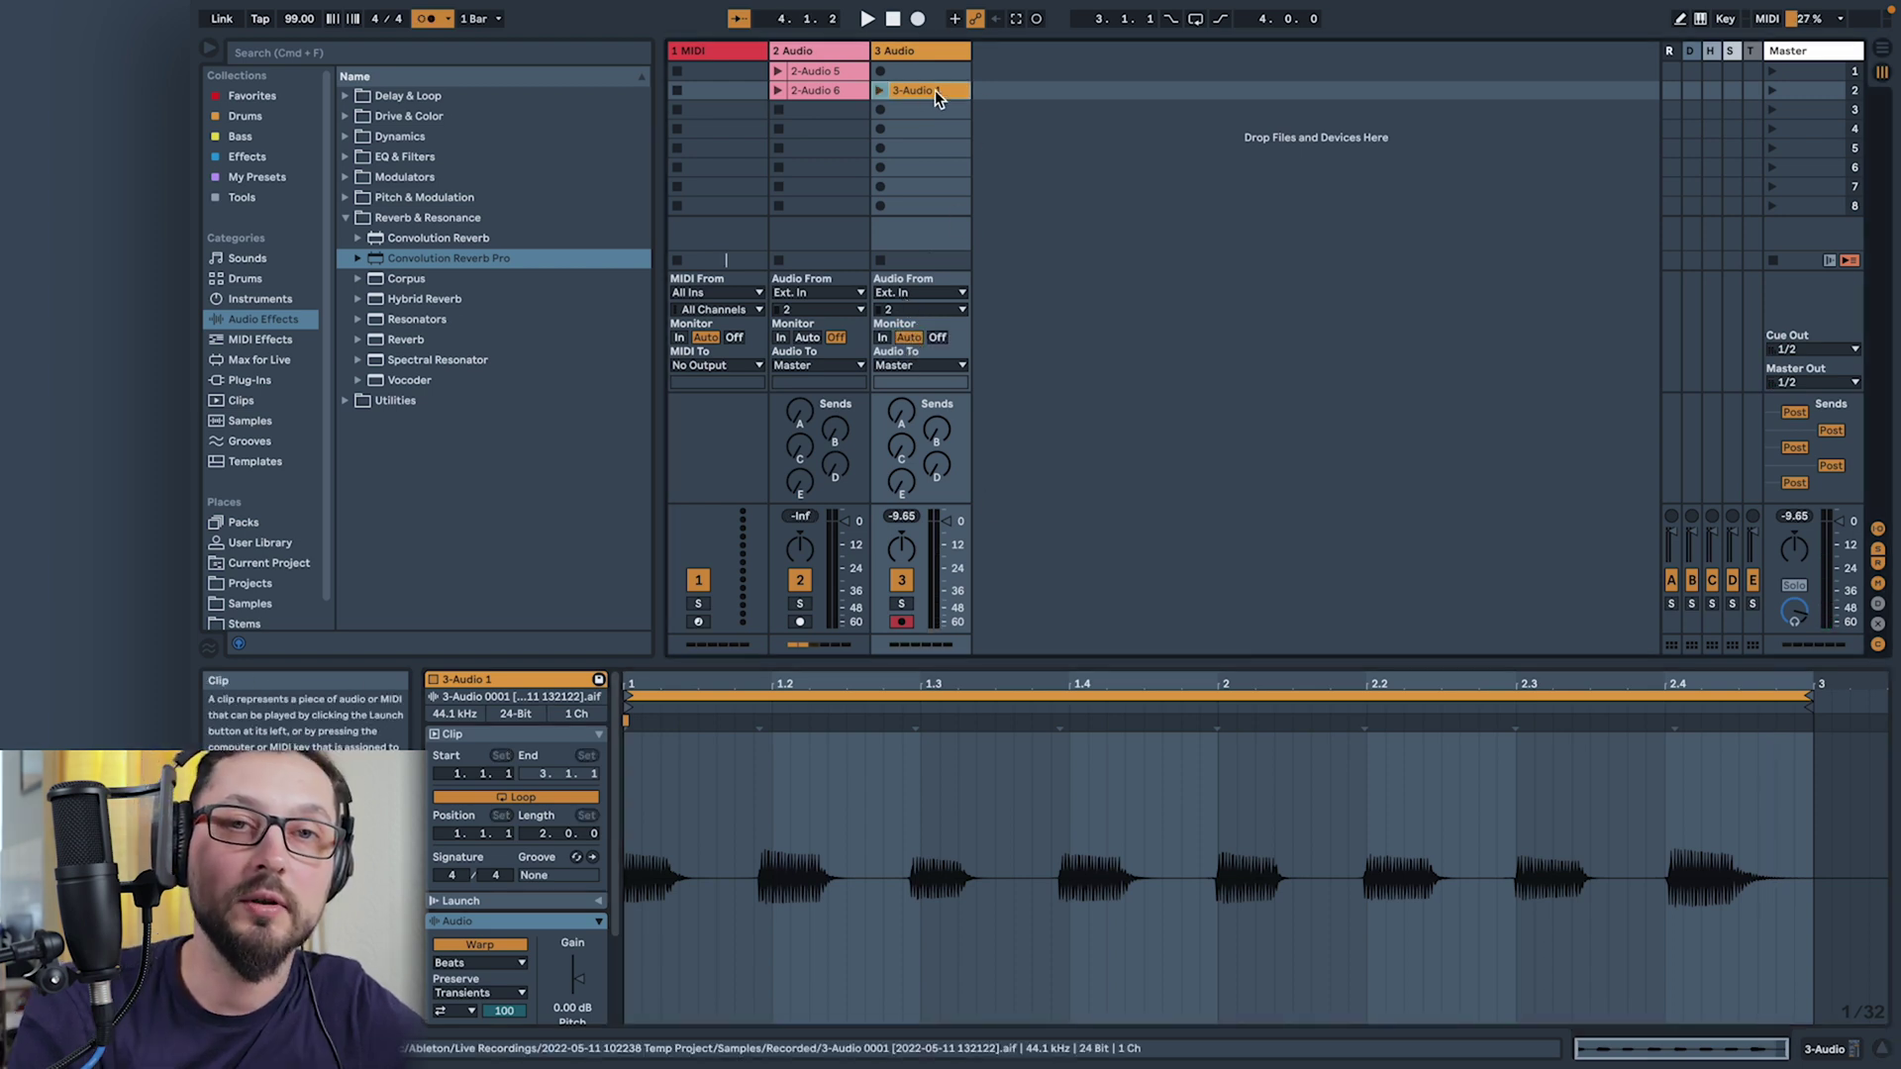
left_click_drag(935, 89, 830, 109)
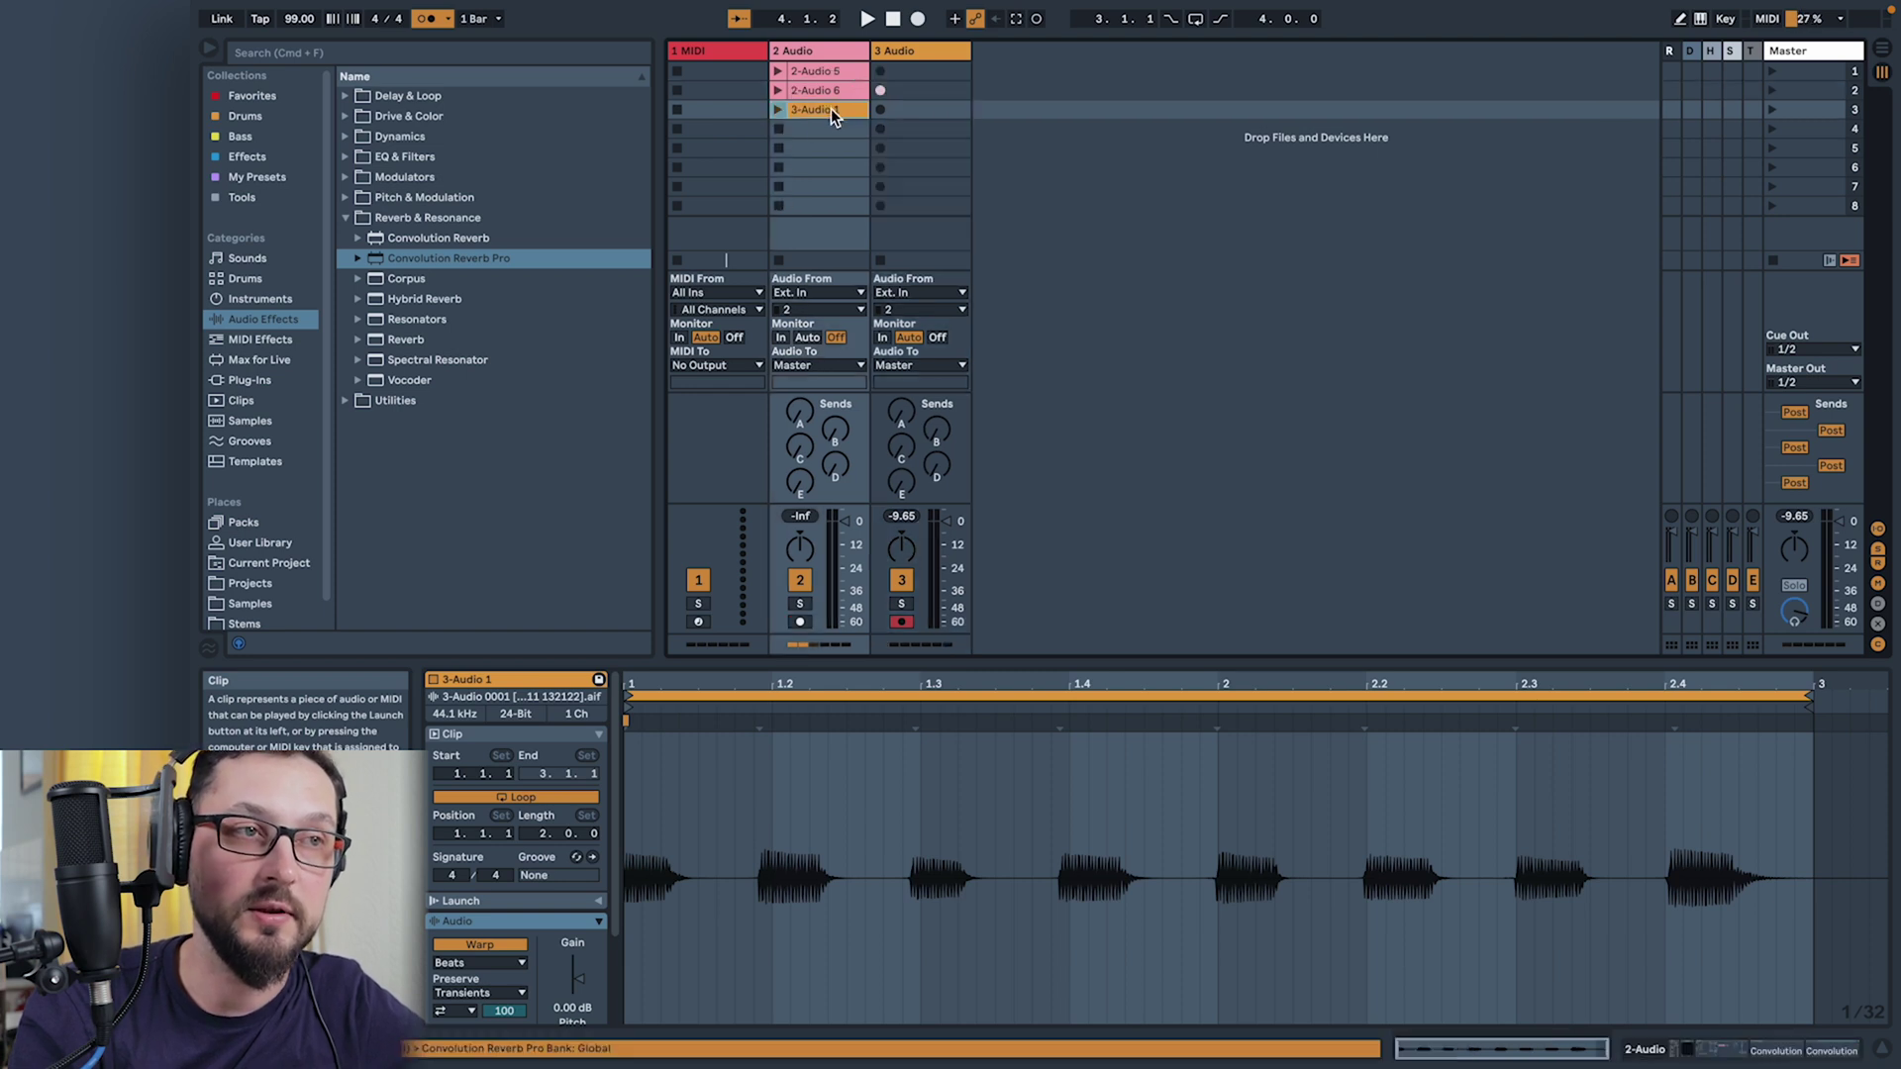
Play the moved clip through 2 Audio's effects with its device chain shown, and stop playback.
left_click(774, 108)
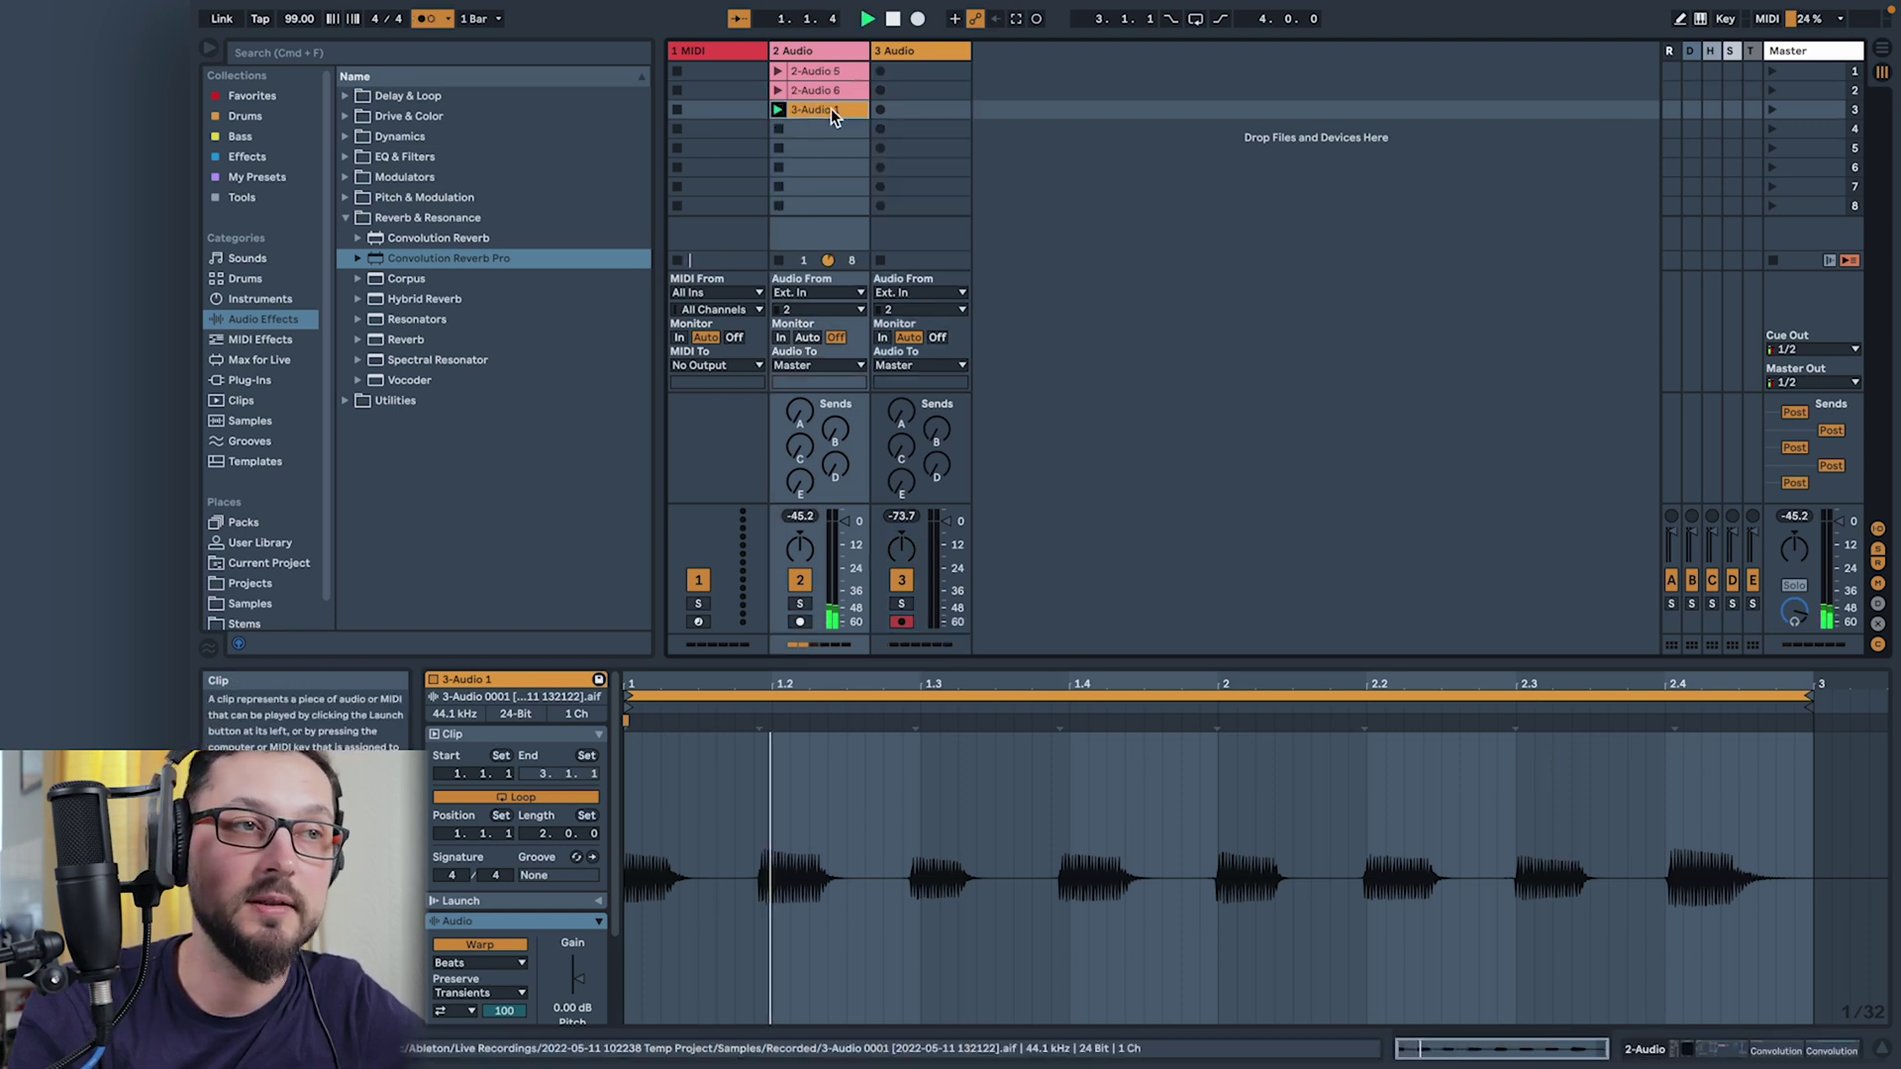
key("shift+Tab")
left_click(892, 20)
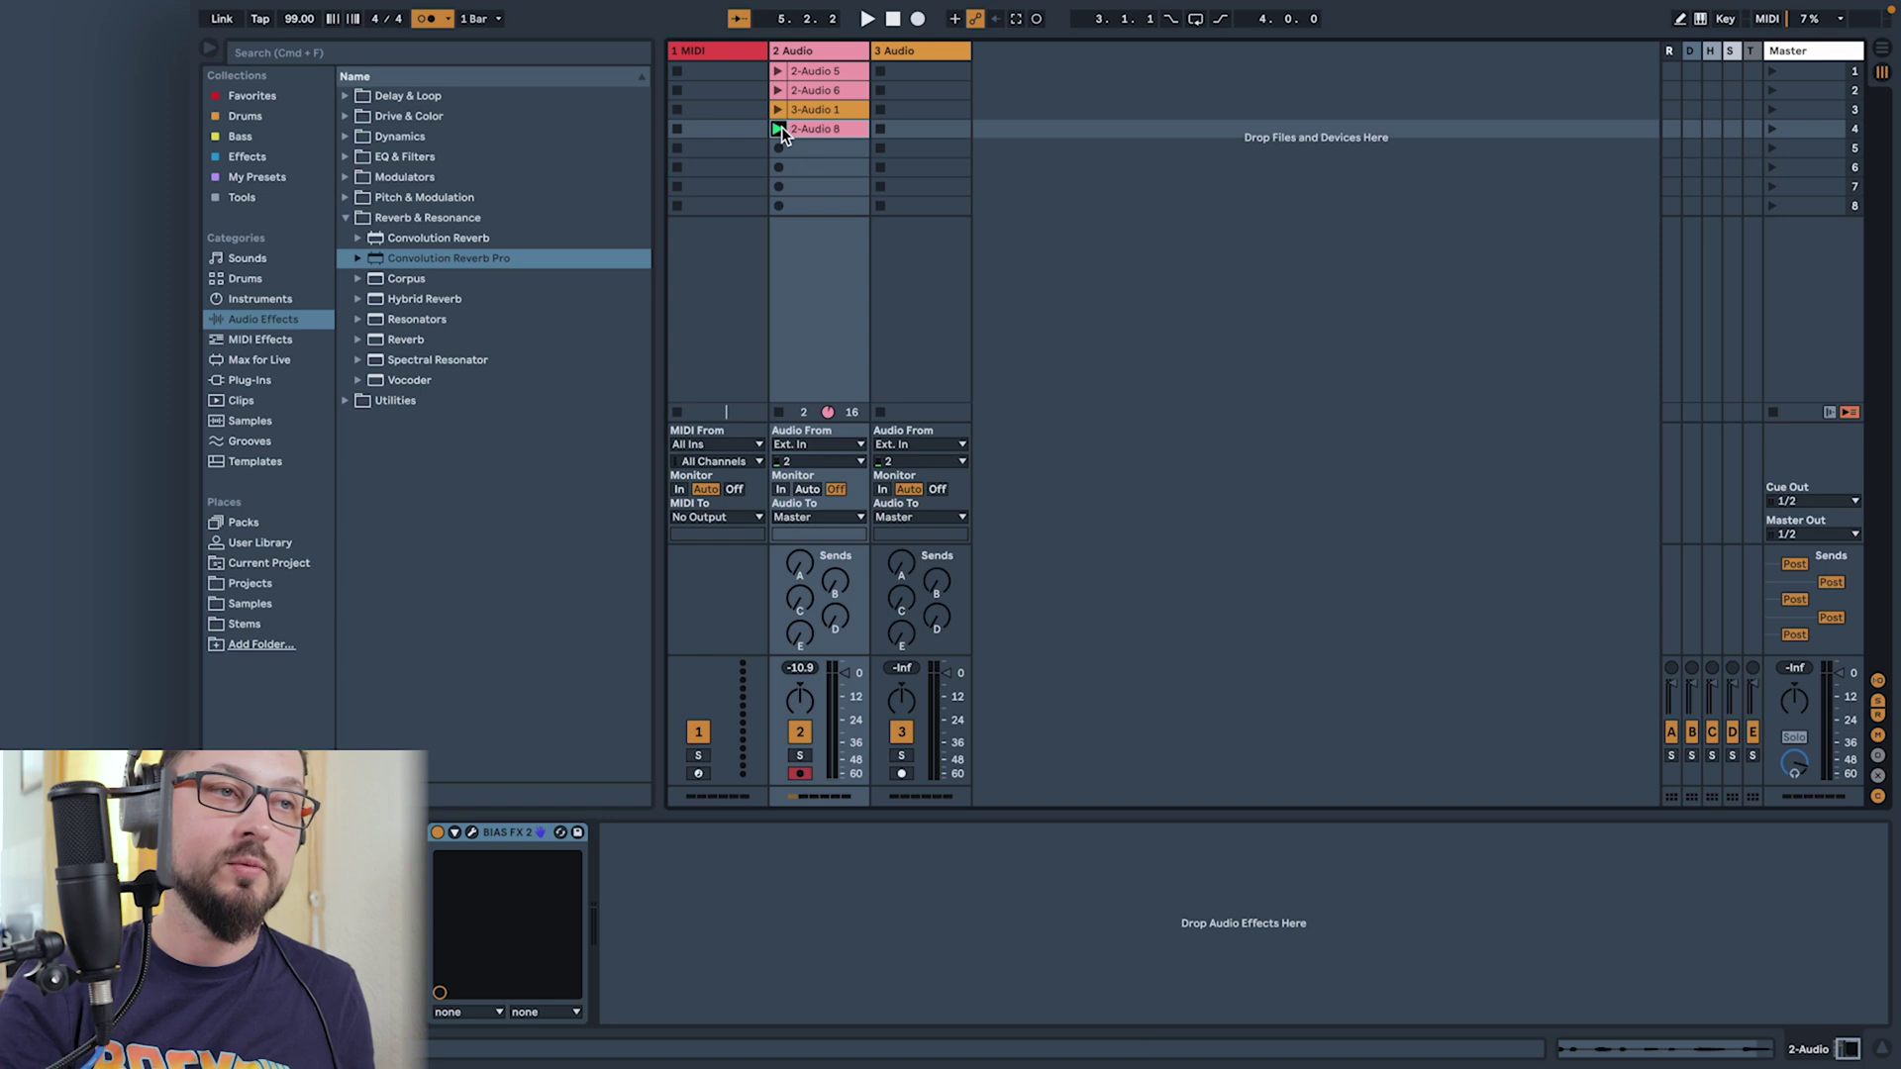
Play 2 Audio's fourth-slot clip and examine how its waveform lines up with the beat grid through to the end.
left_click(779, 129)
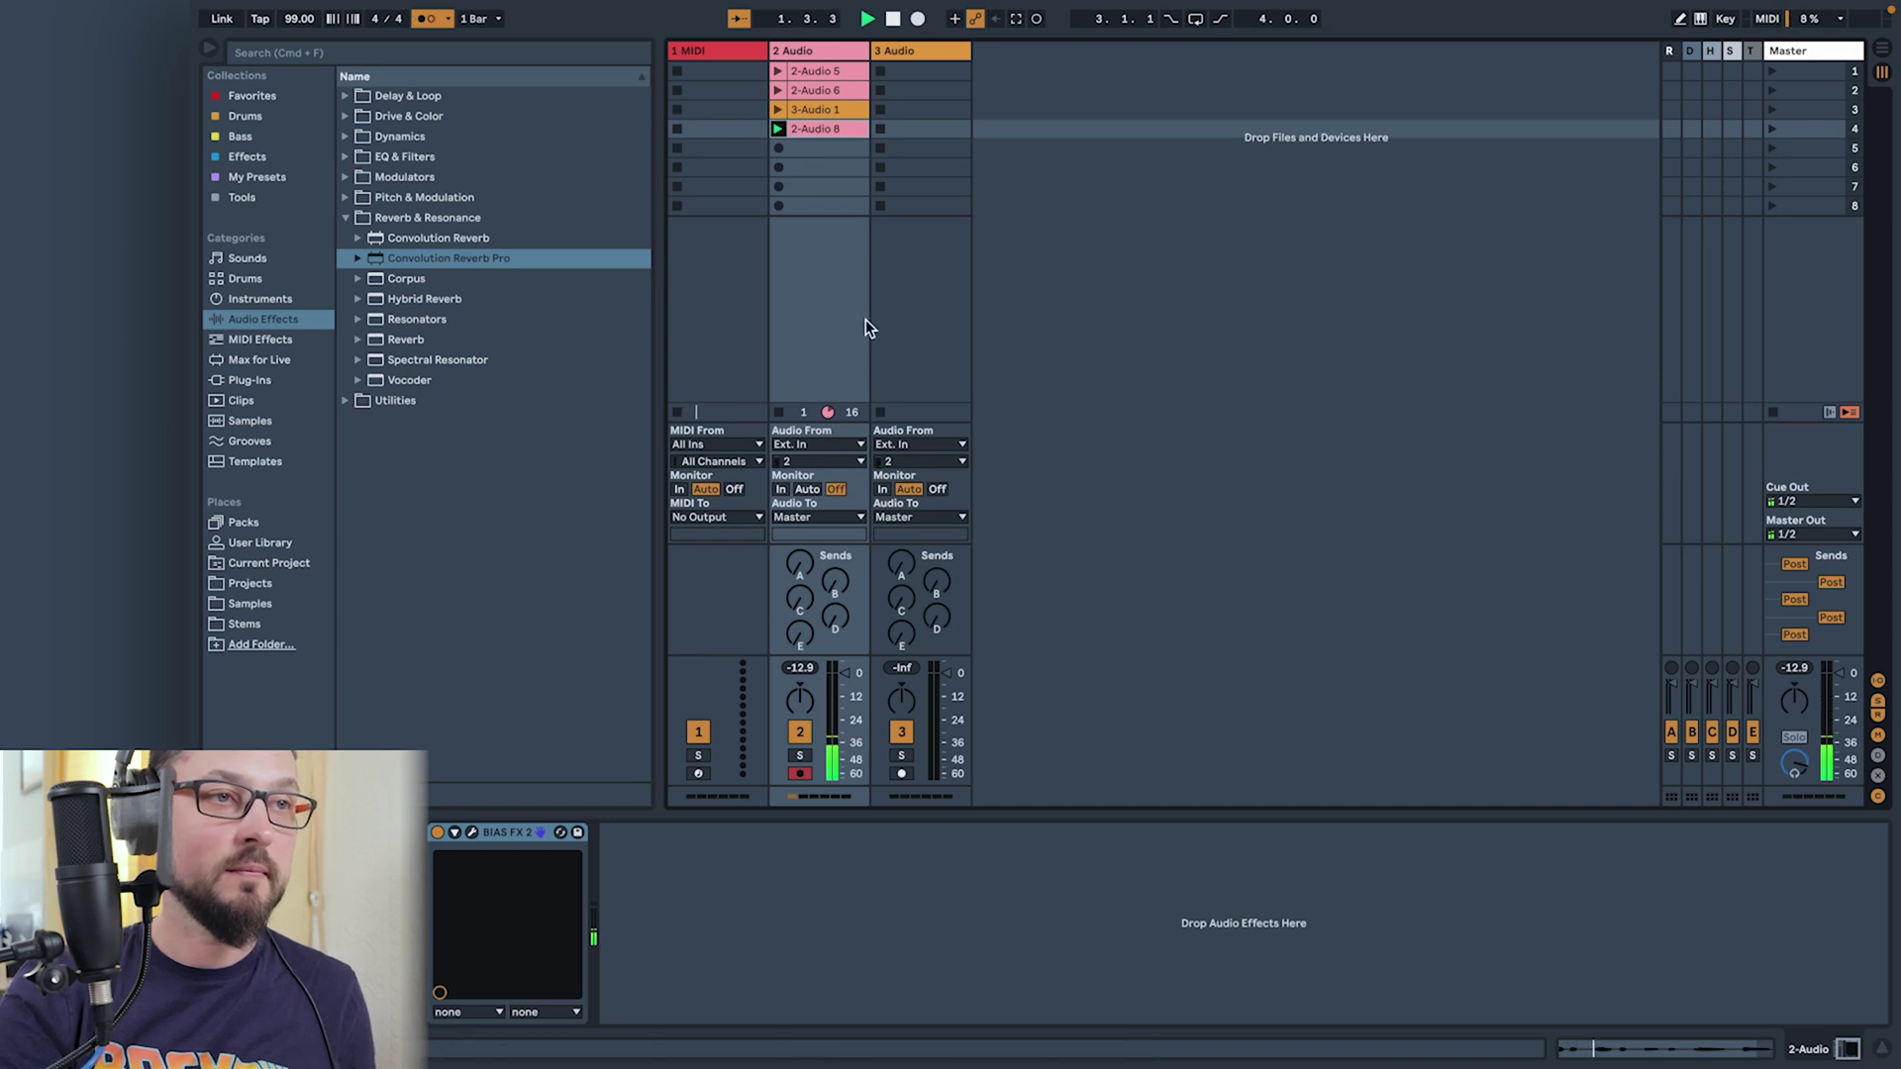
key("shift+Tab")
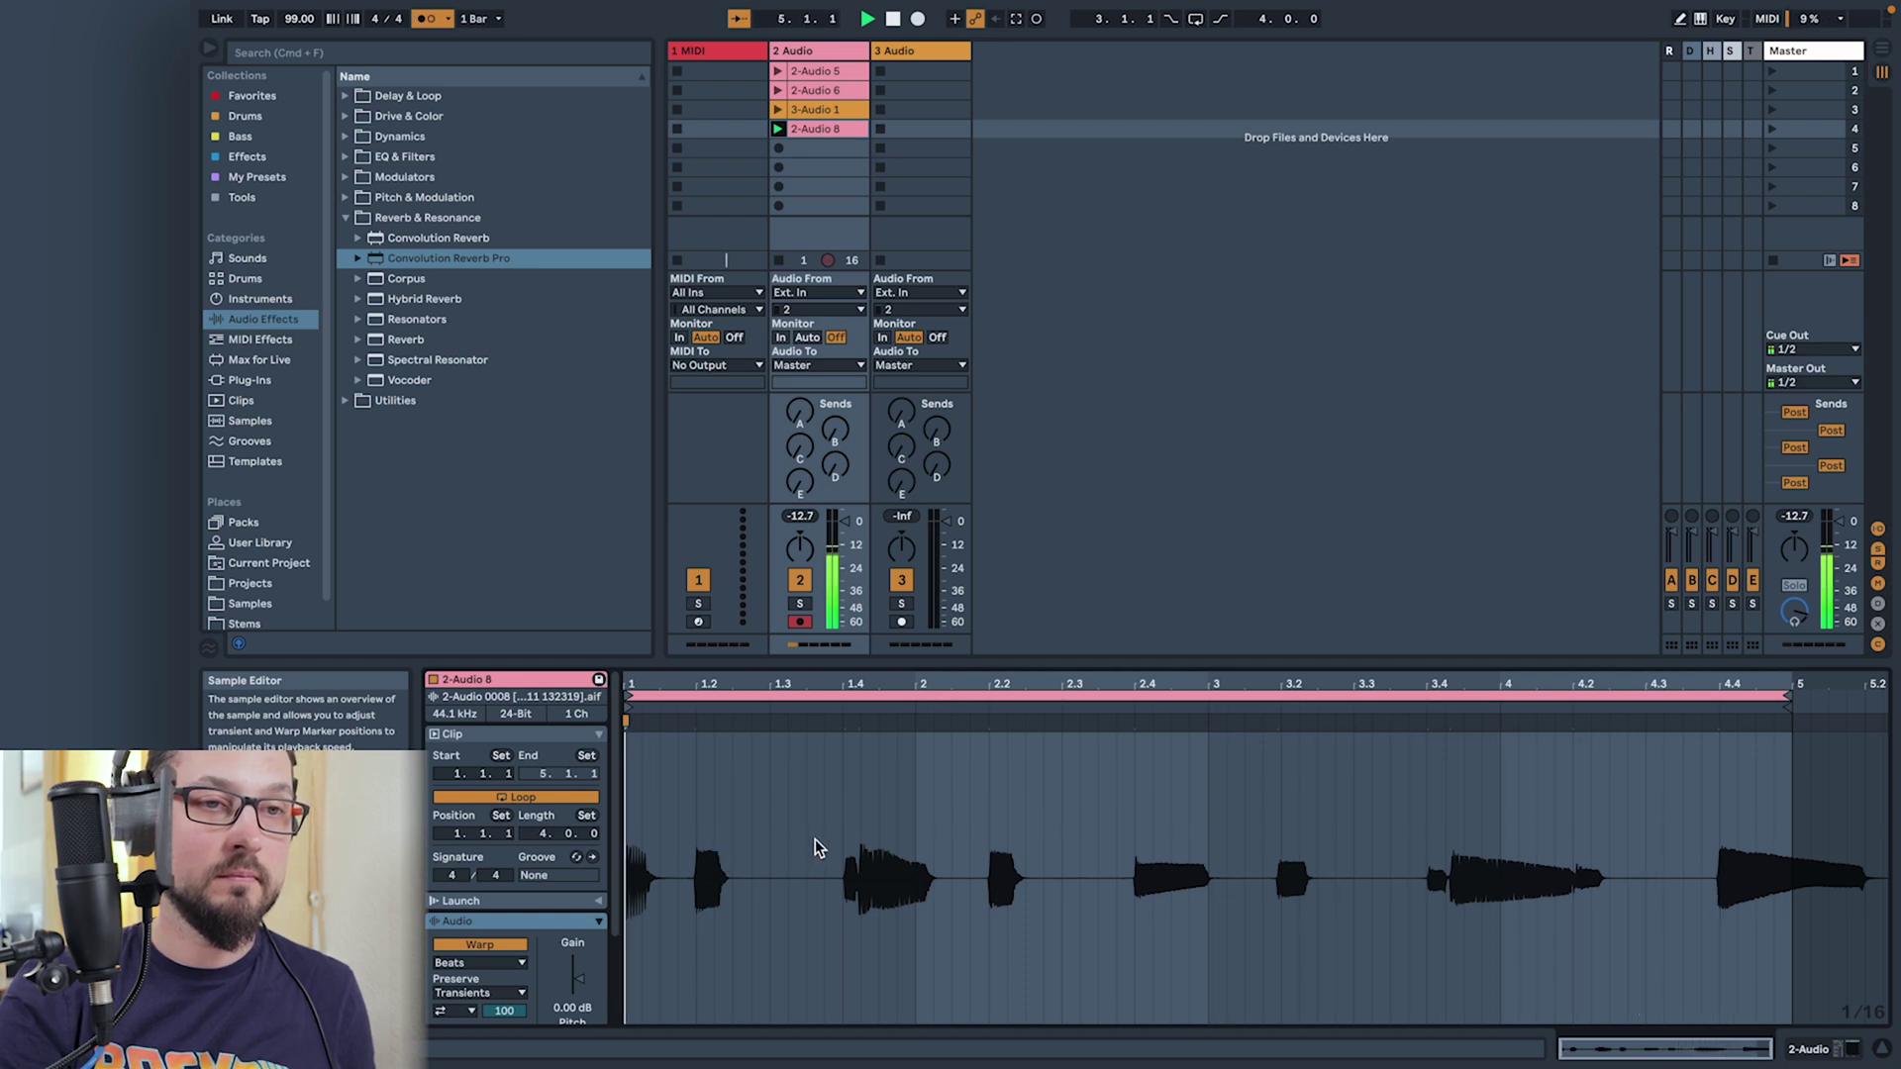
left_click(895, 20)
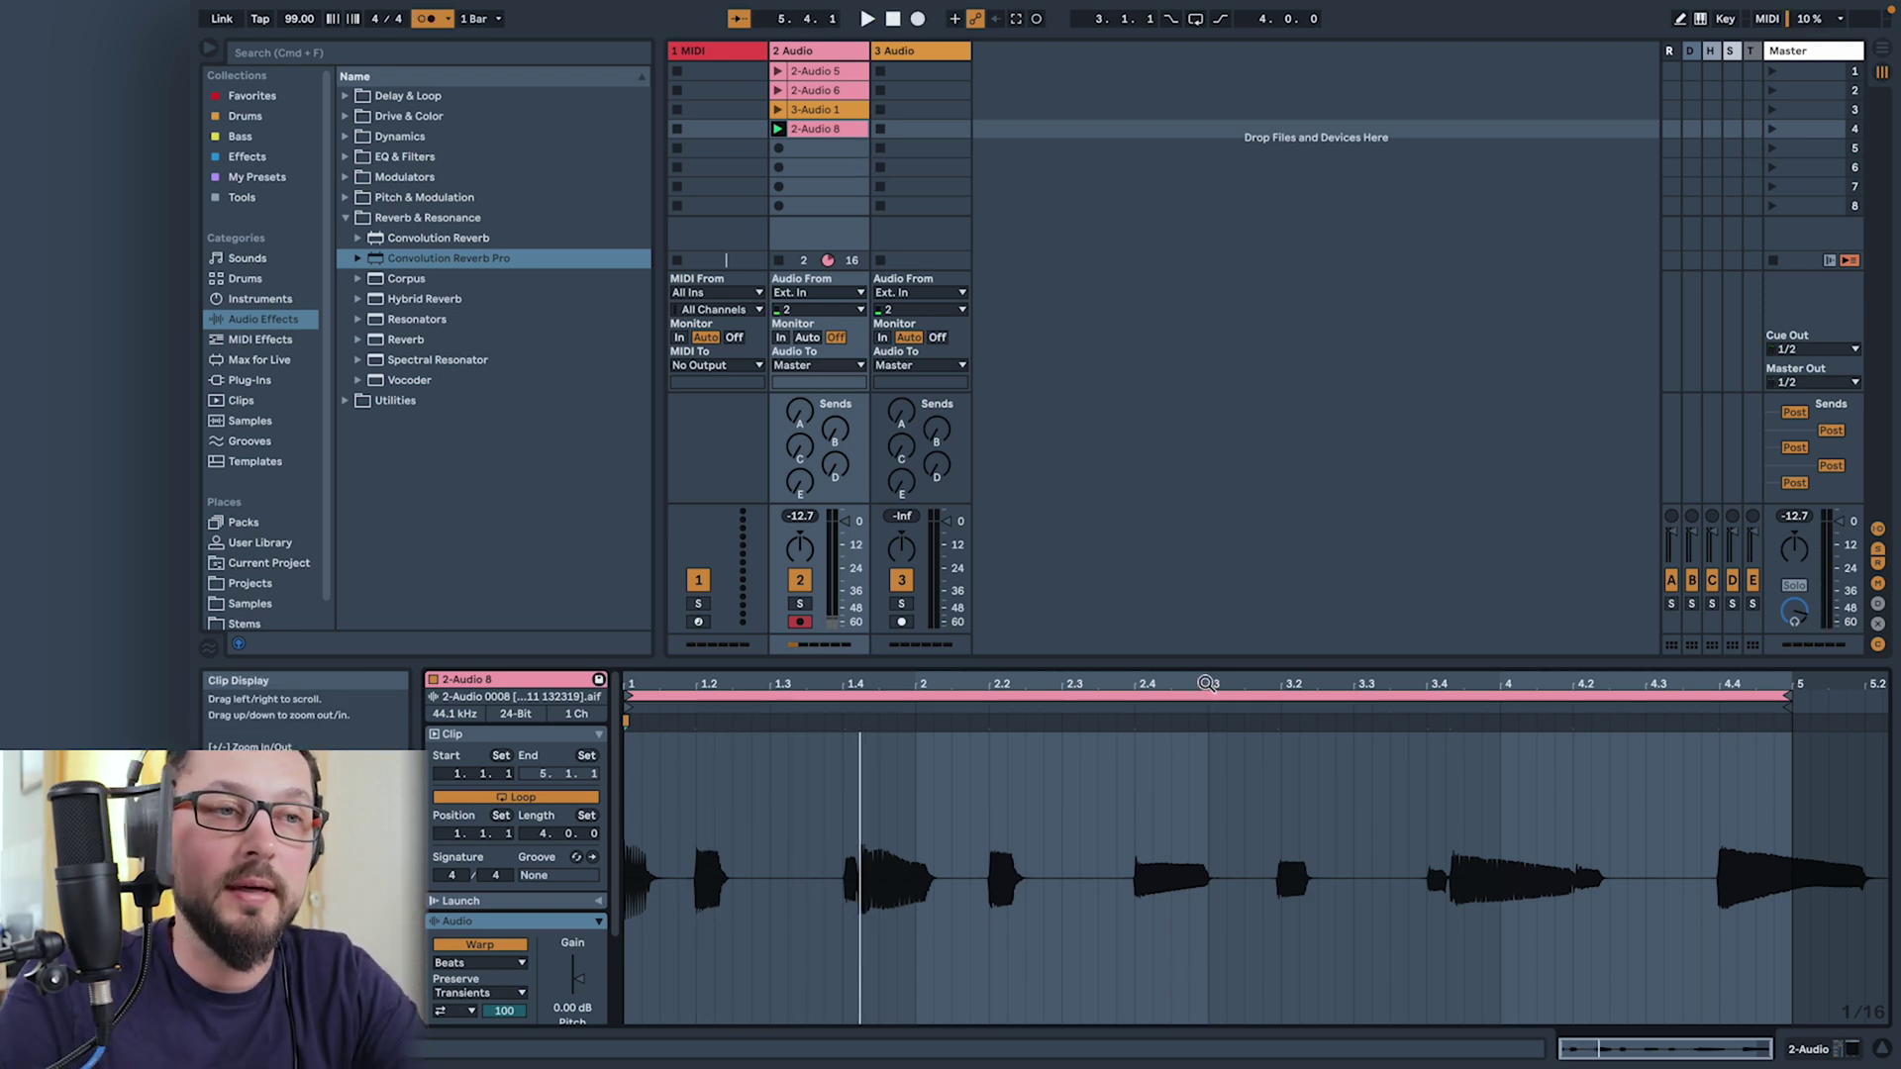
left_click_drag(1208, 683, 1208, 782)
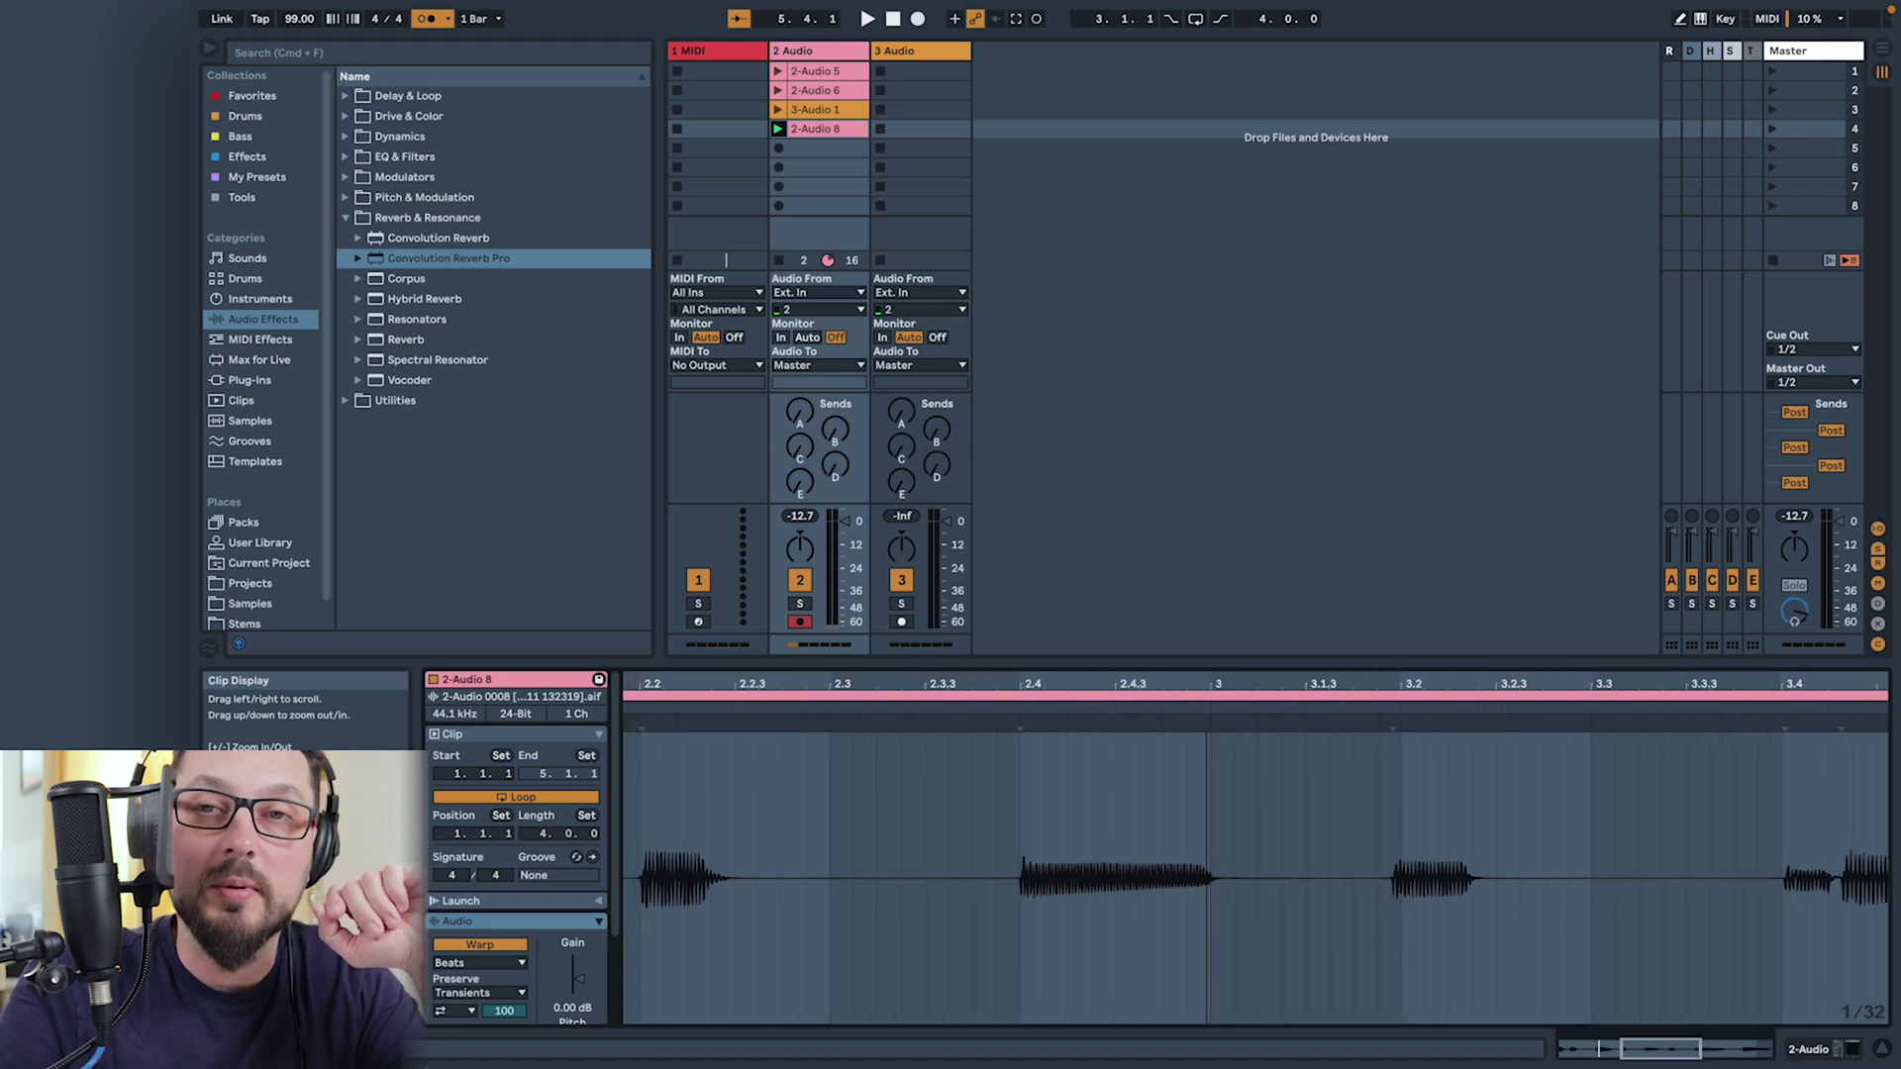
left_click_drag(1208, 782, 655, 674)
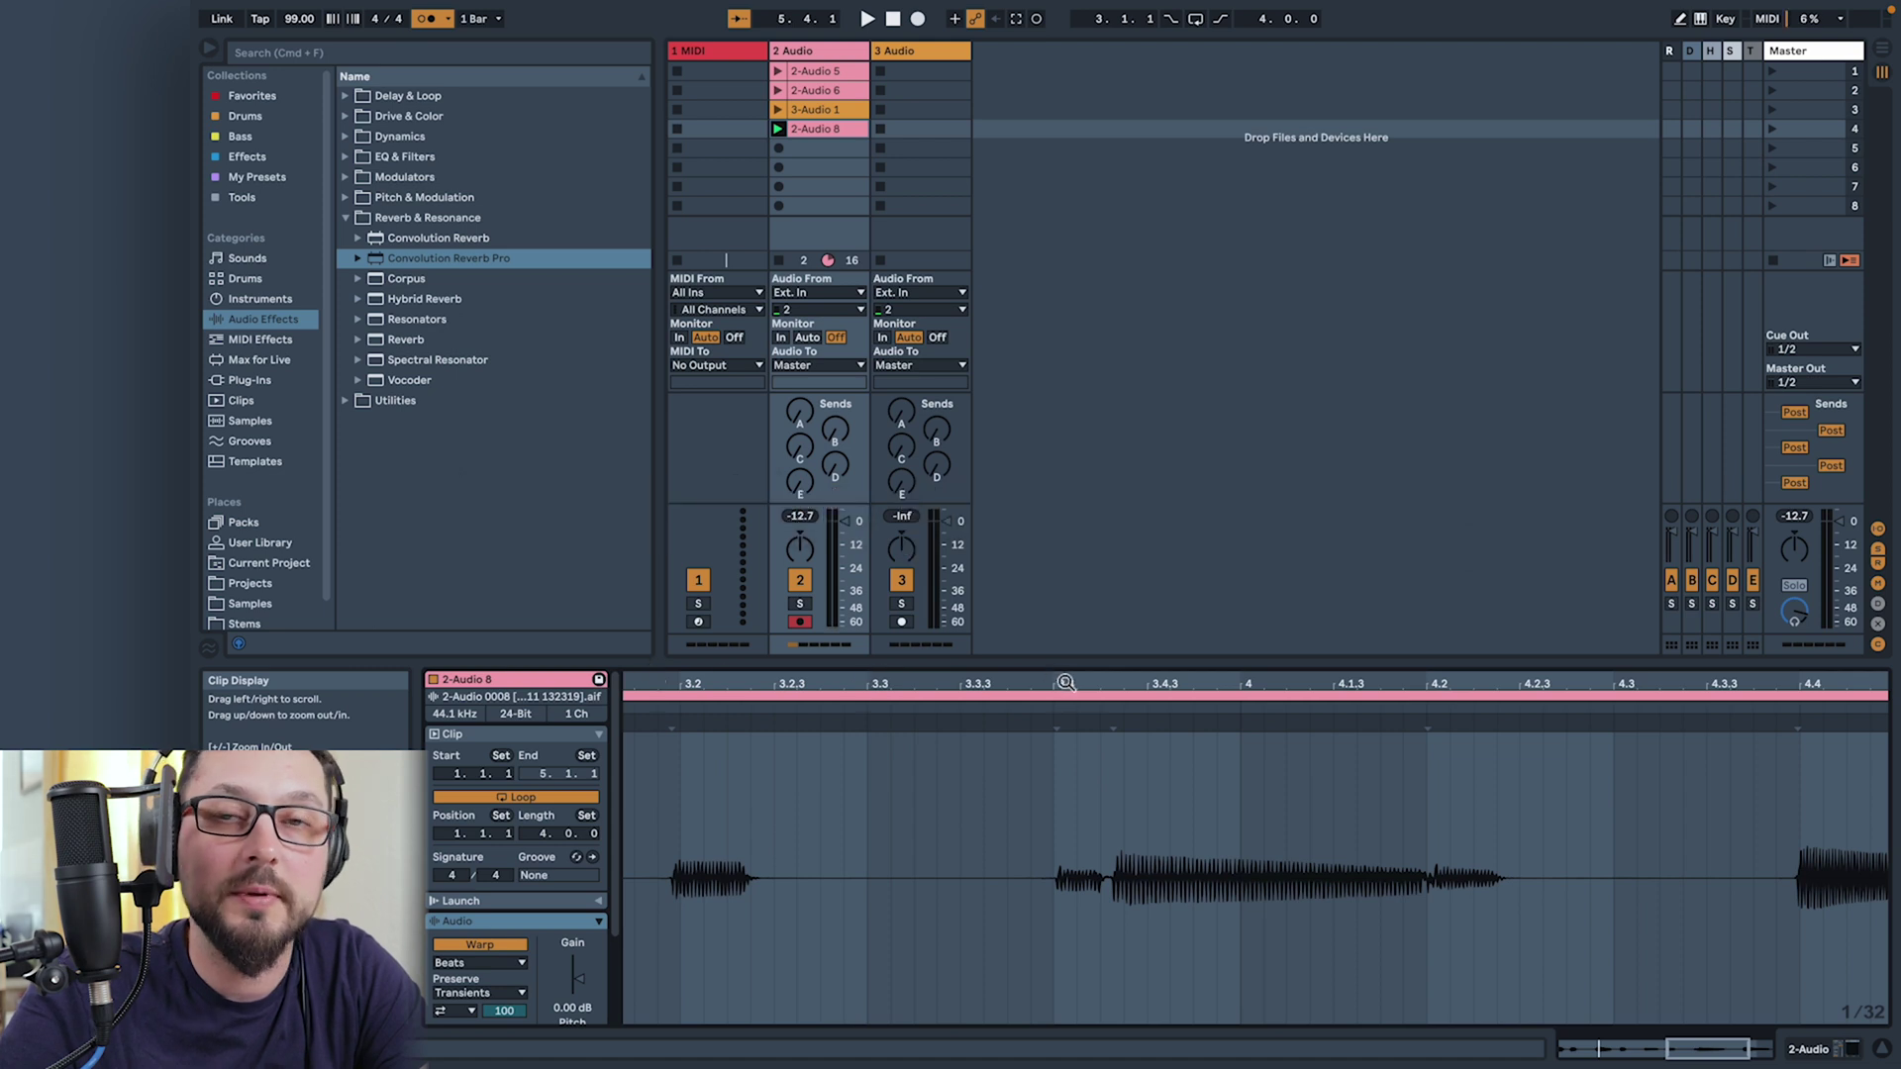
left_click_drag(1152, 685, 876, 690)
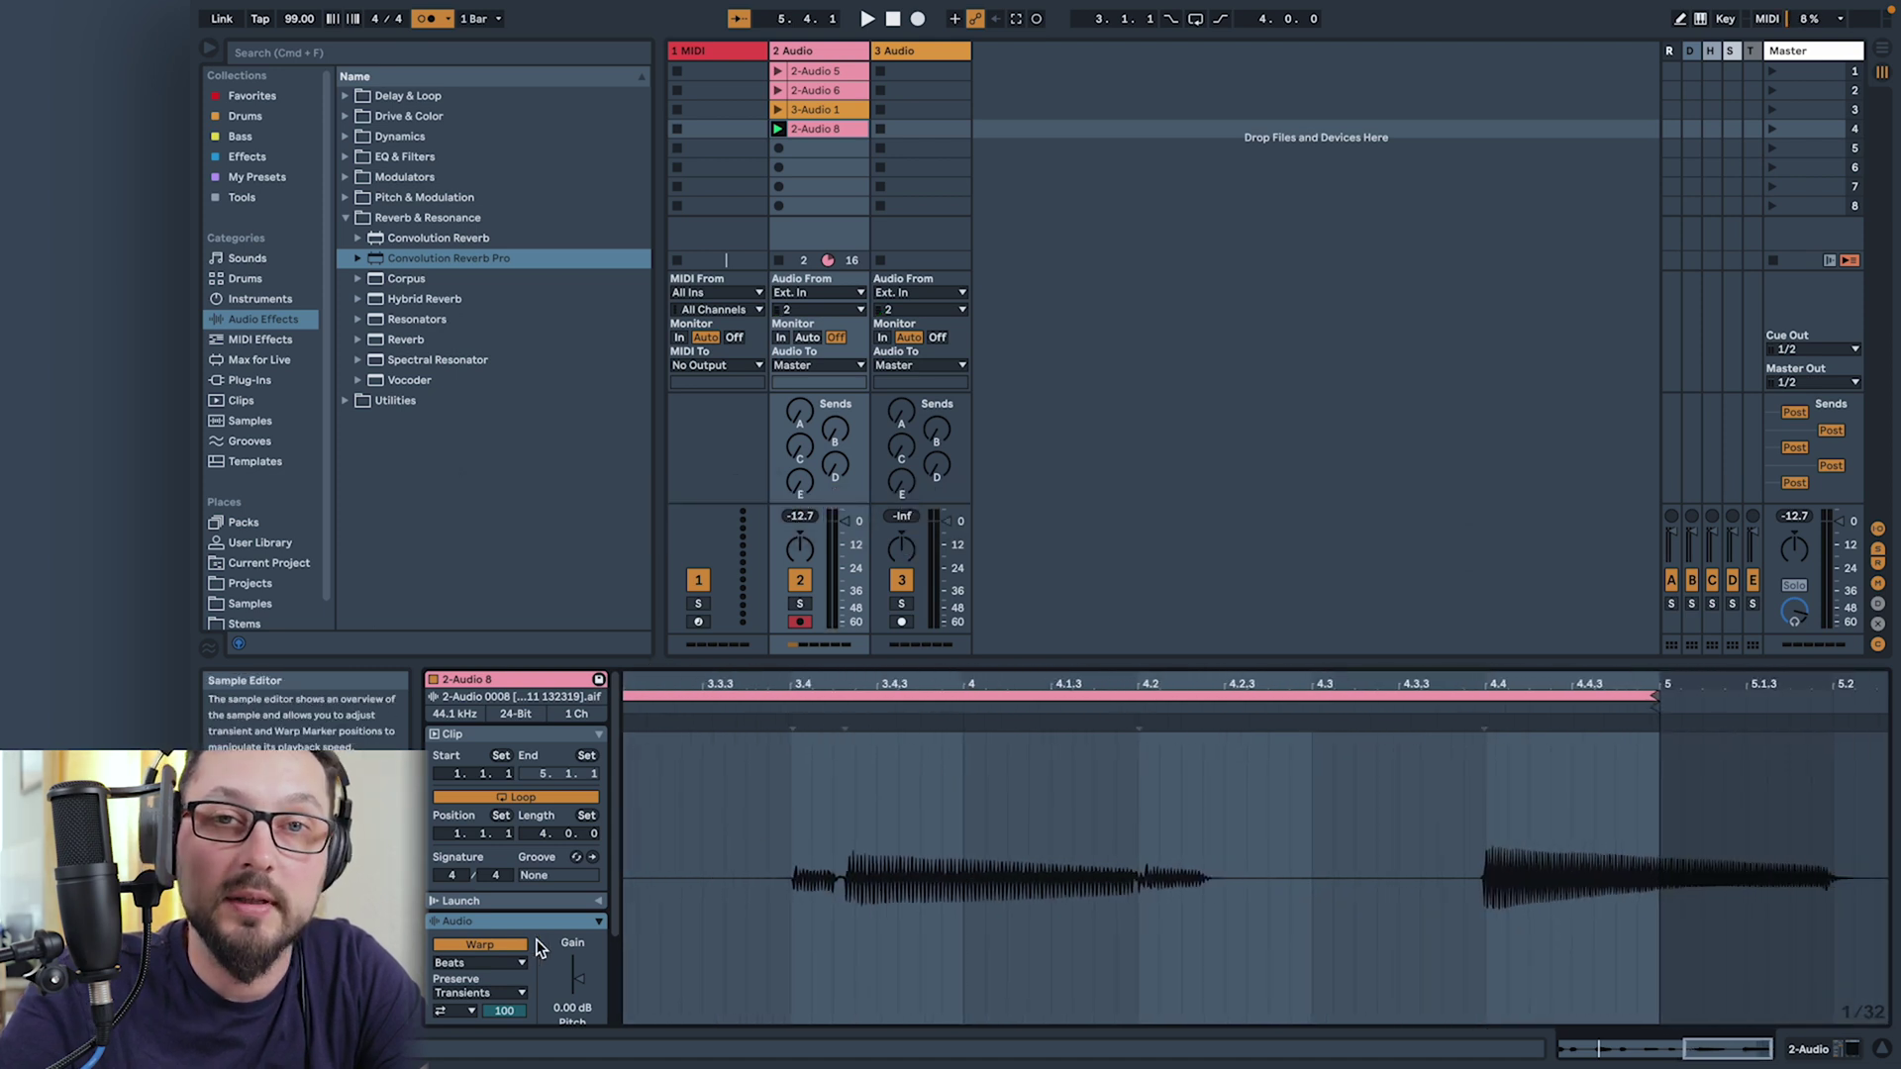
Set the warp mode of 2 Audio's fourth-slot clip to Complex.
left_click(473, 961)
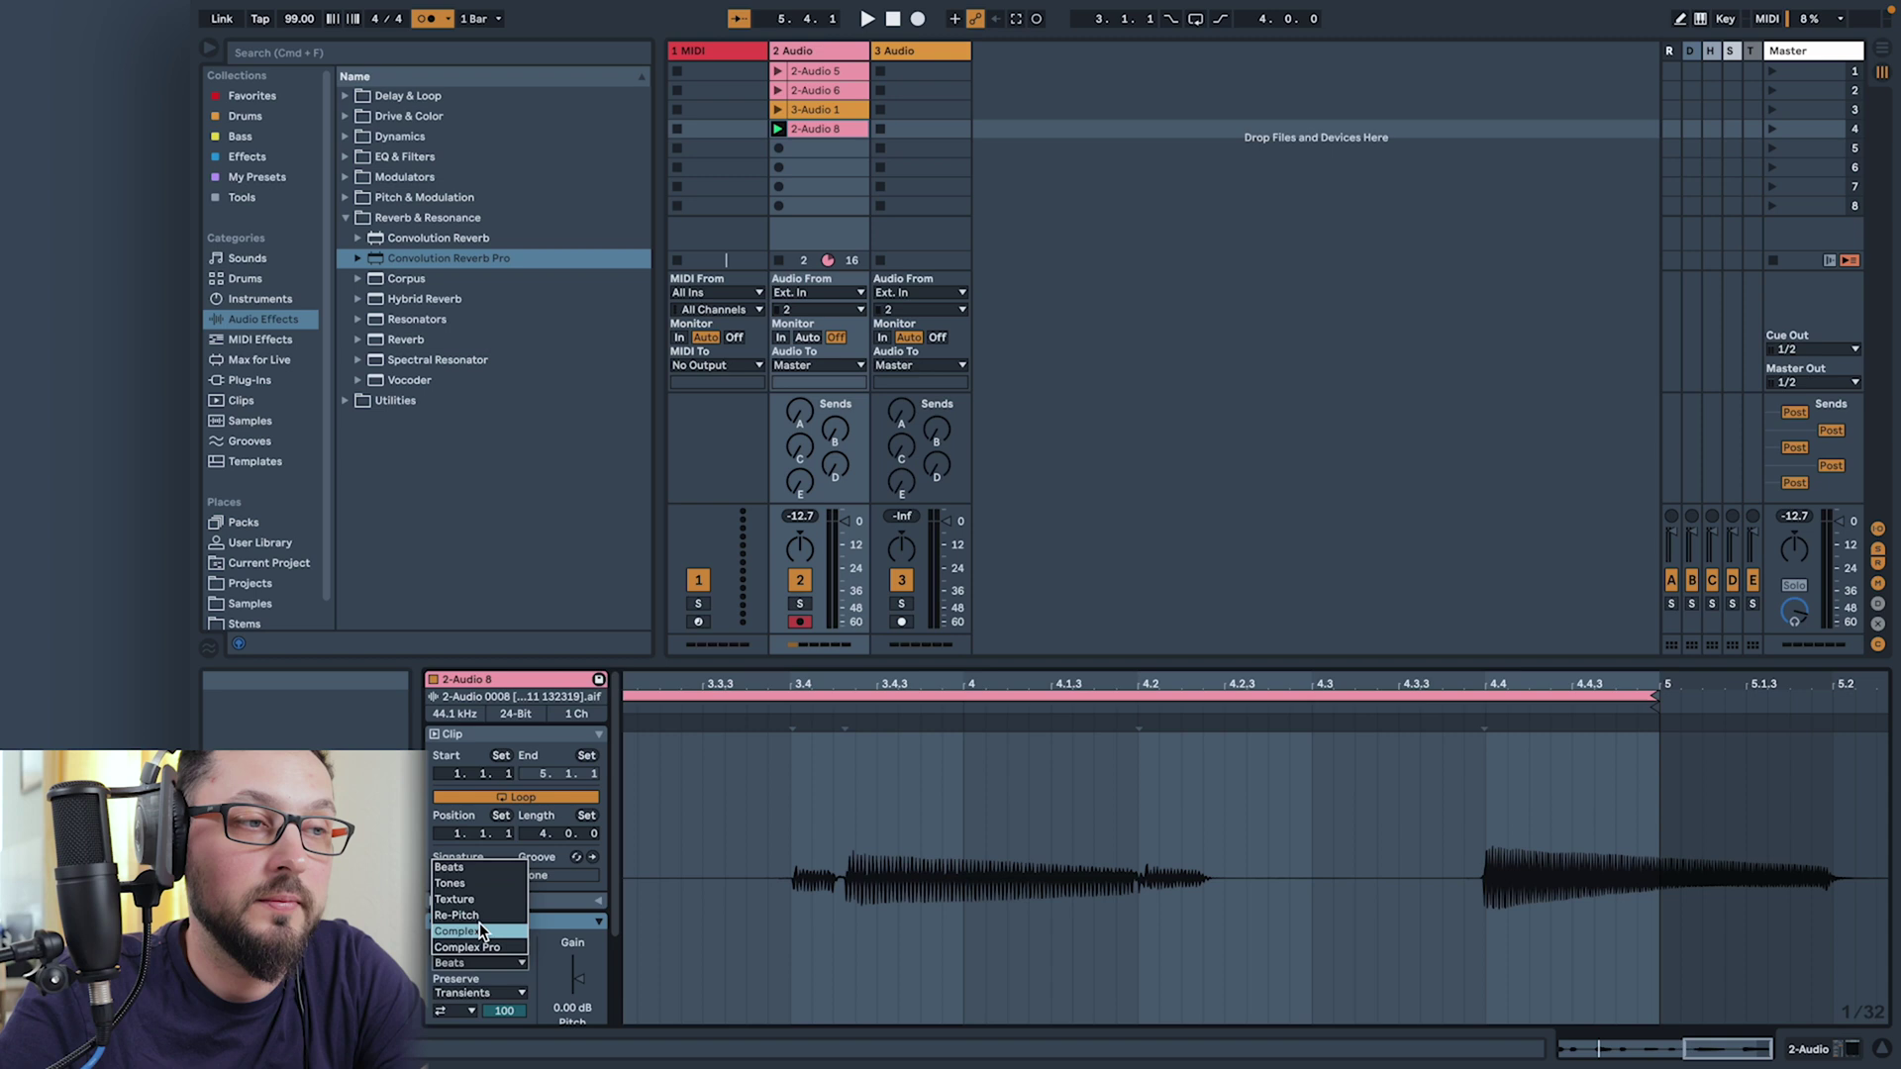
left_click(479, 928)
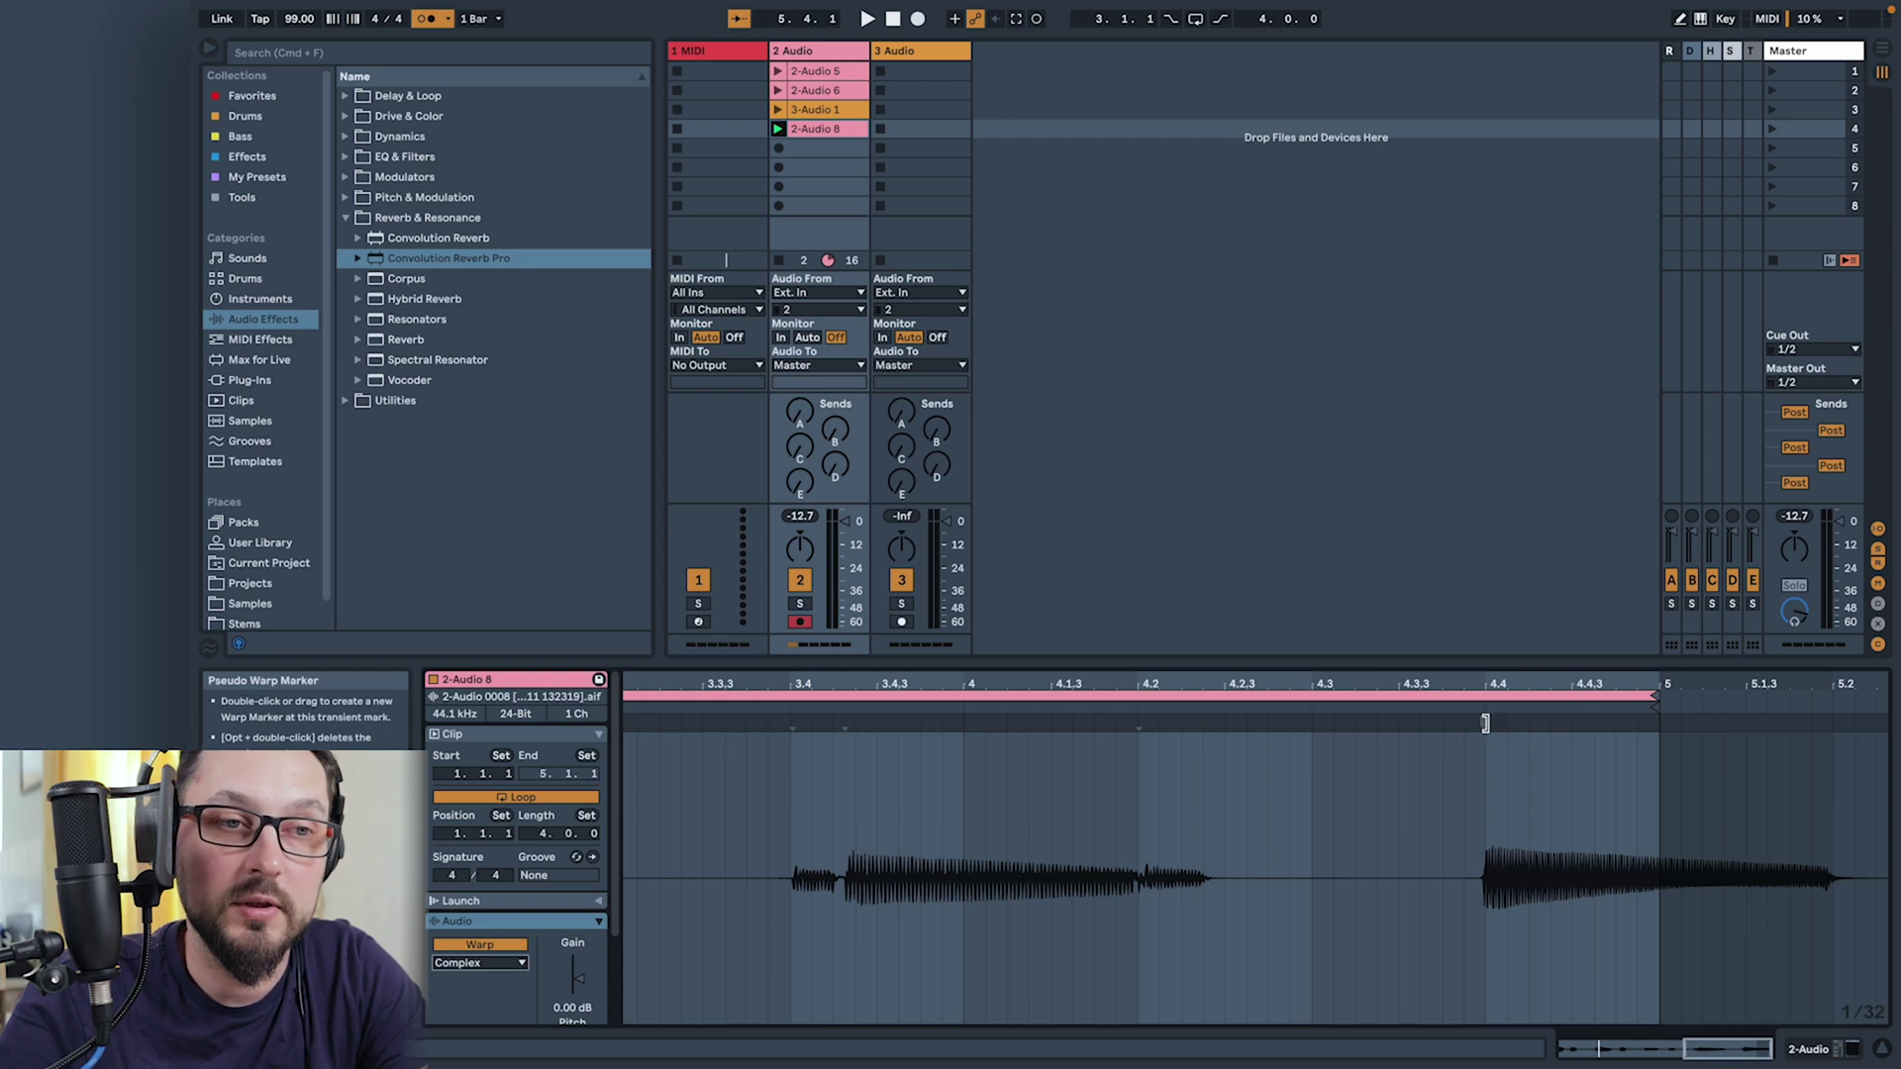
mouse_move(1484, 720)
left_mouse_down()
mouse_move(1505, 717)
mouse_move(1397, 718)
mouse_move(1485, 717)
left_mouse_up()
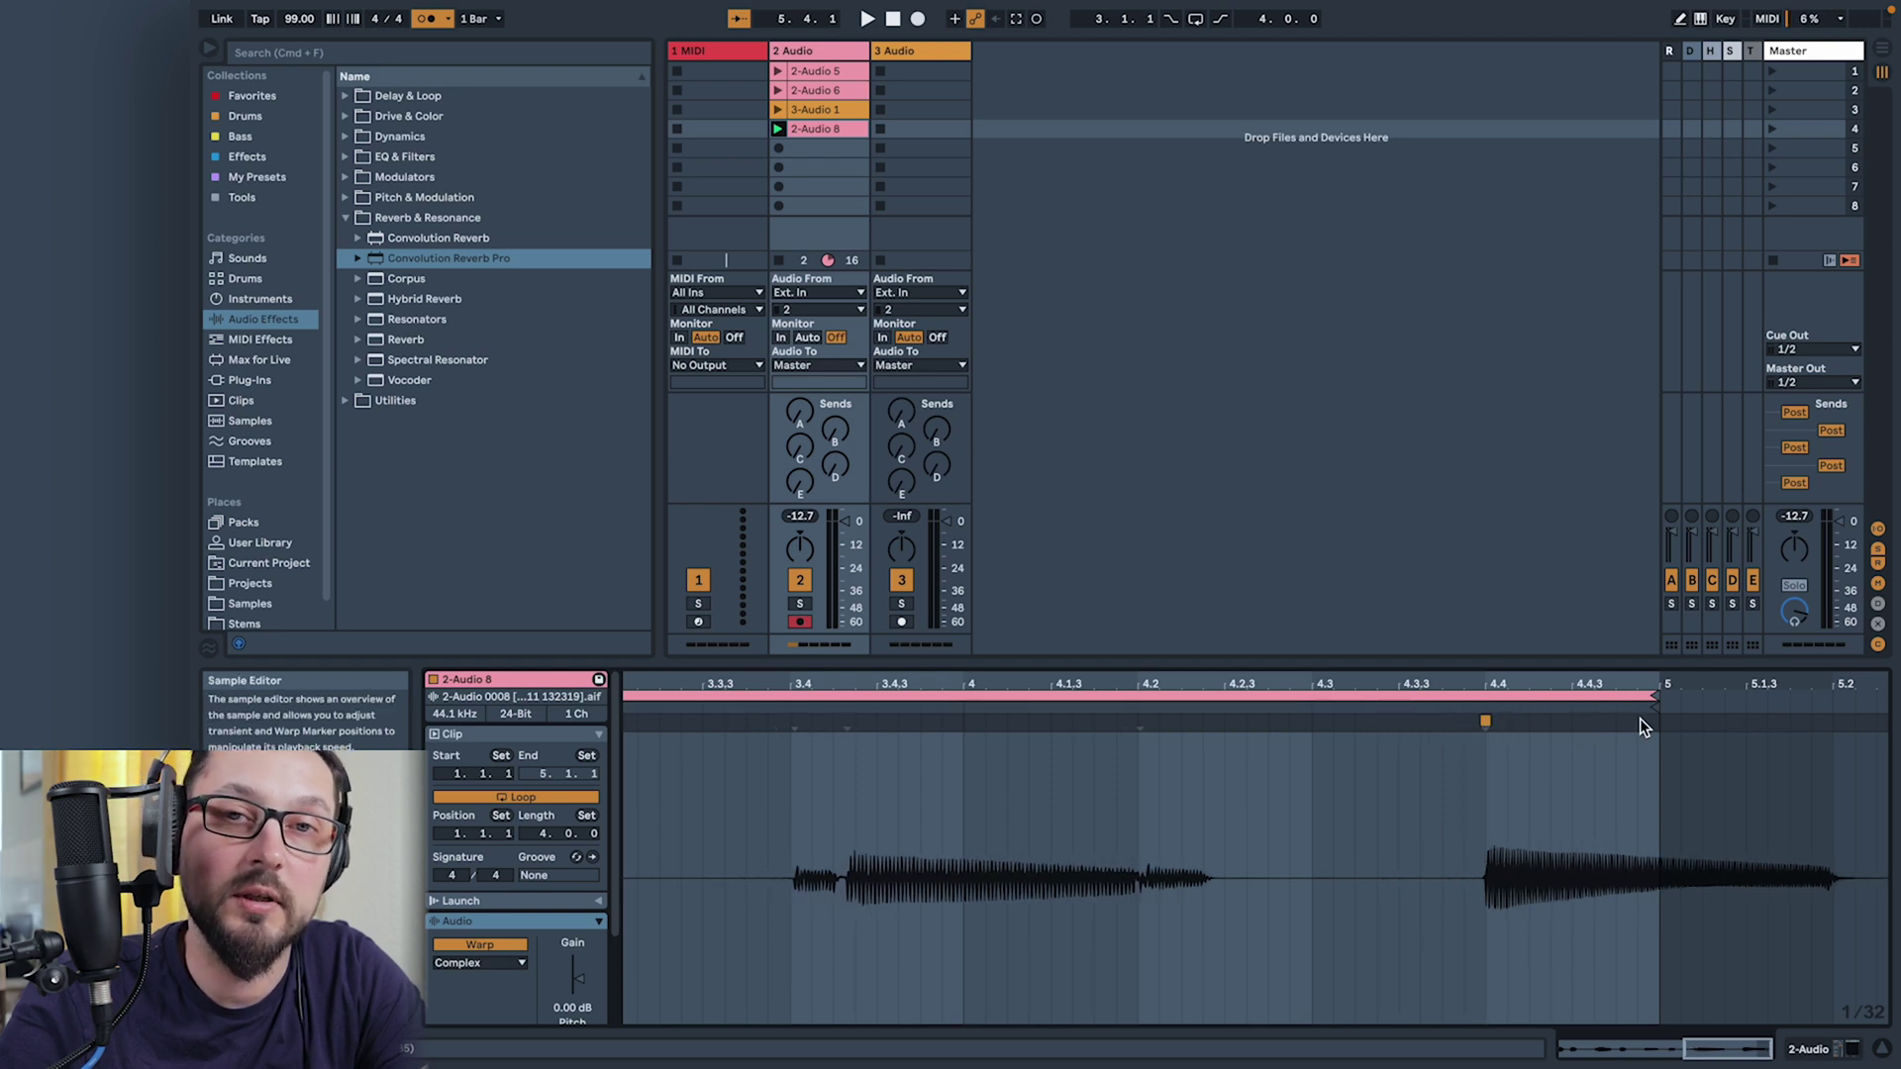
key("super+z")
key("super+z")
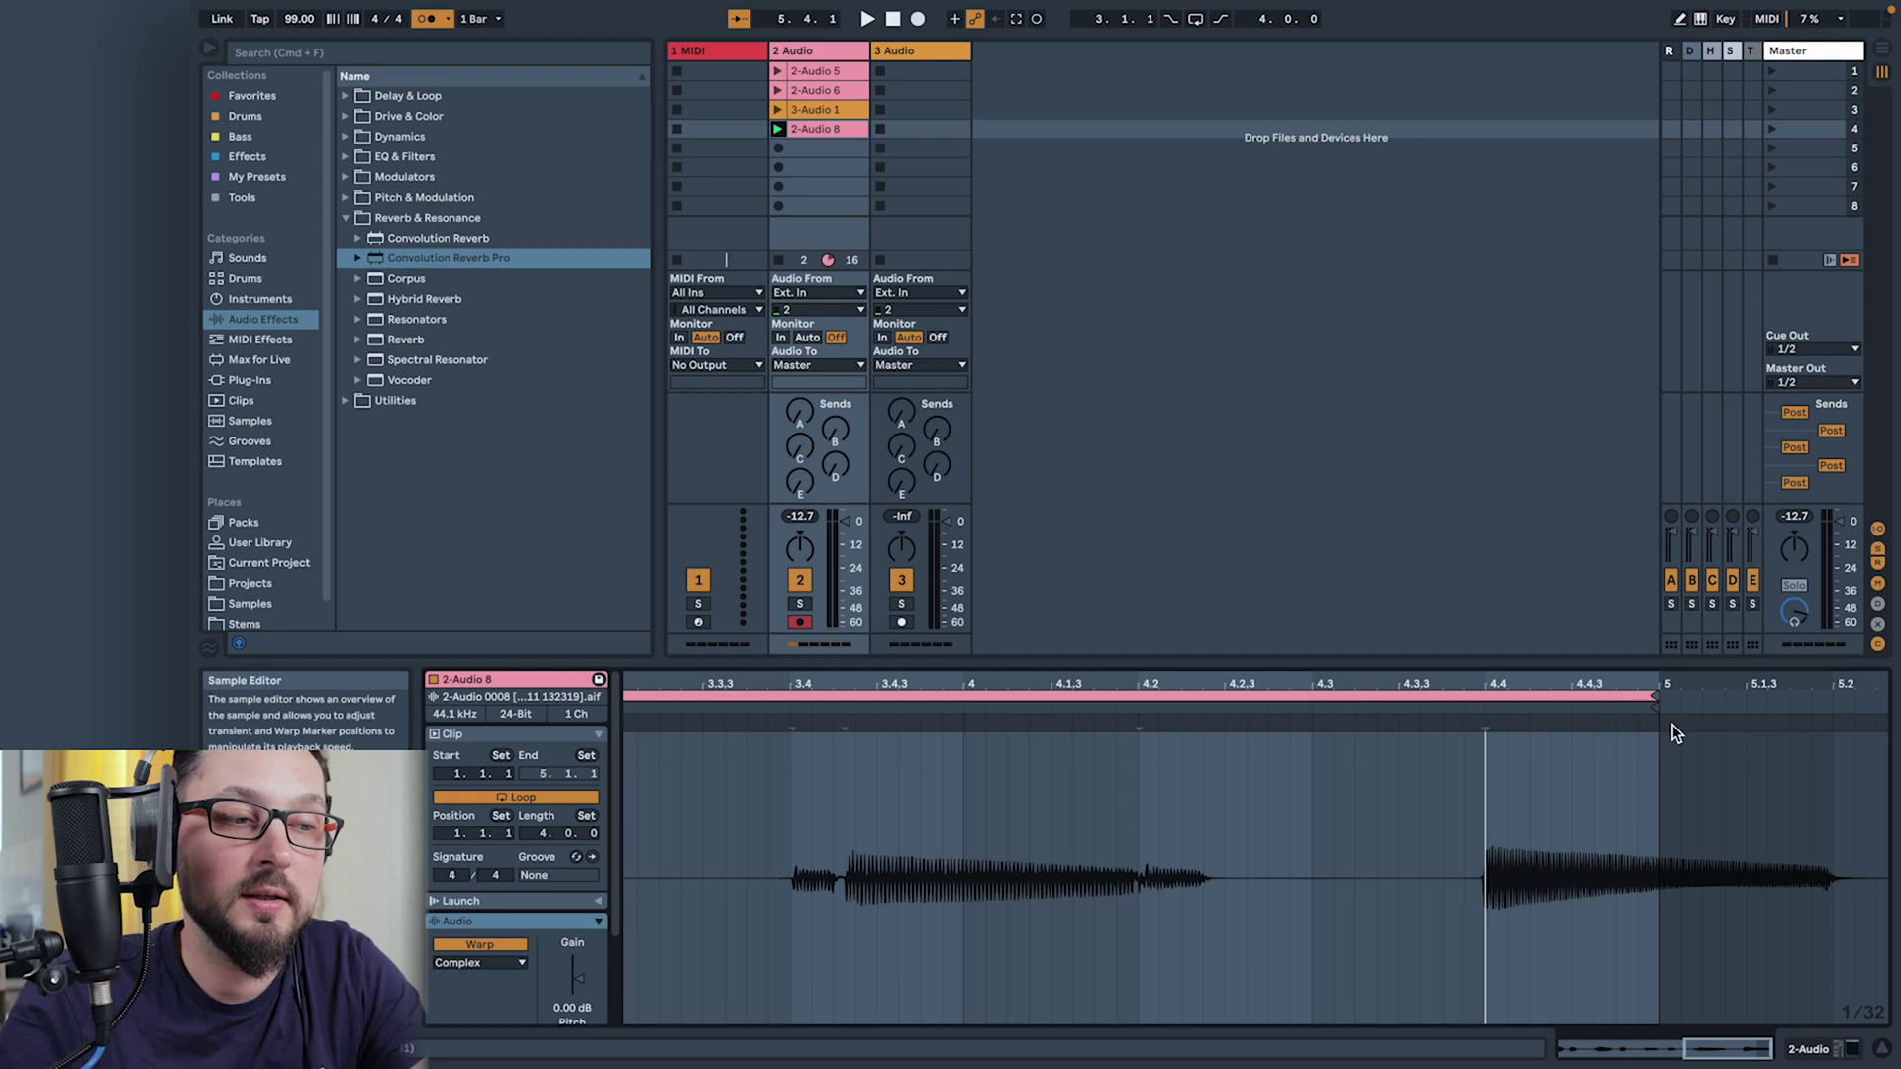
Place warp markers near bar 5 and on beat 3.4, and pull the early note near beat 3.2 onto the grid with a marker.
left_click(1655, 725)
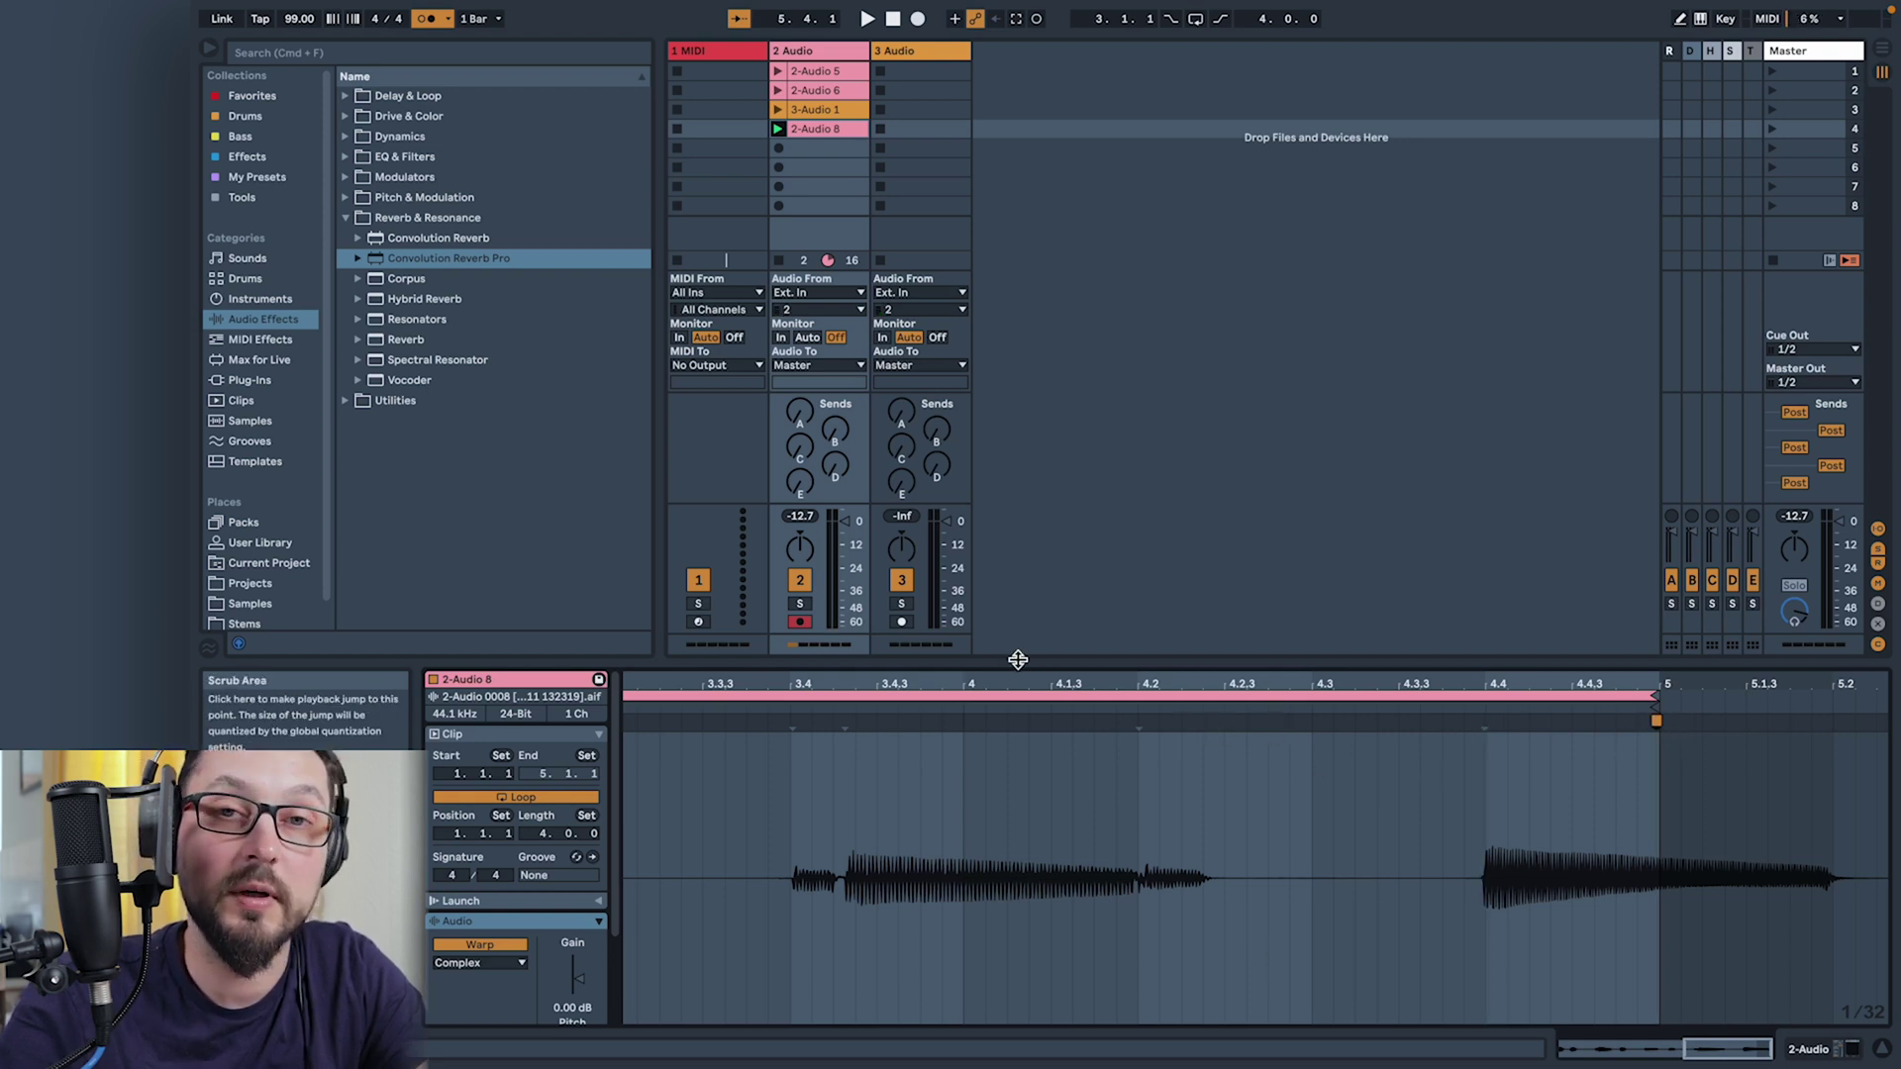
left_click_drag(1013, 693, 1014, 653)
mouse_move(1706, 683)
left_mouse_down()
mouse_move(1706, 713)
mouse_move(1706, 683)
left_mouse_up()
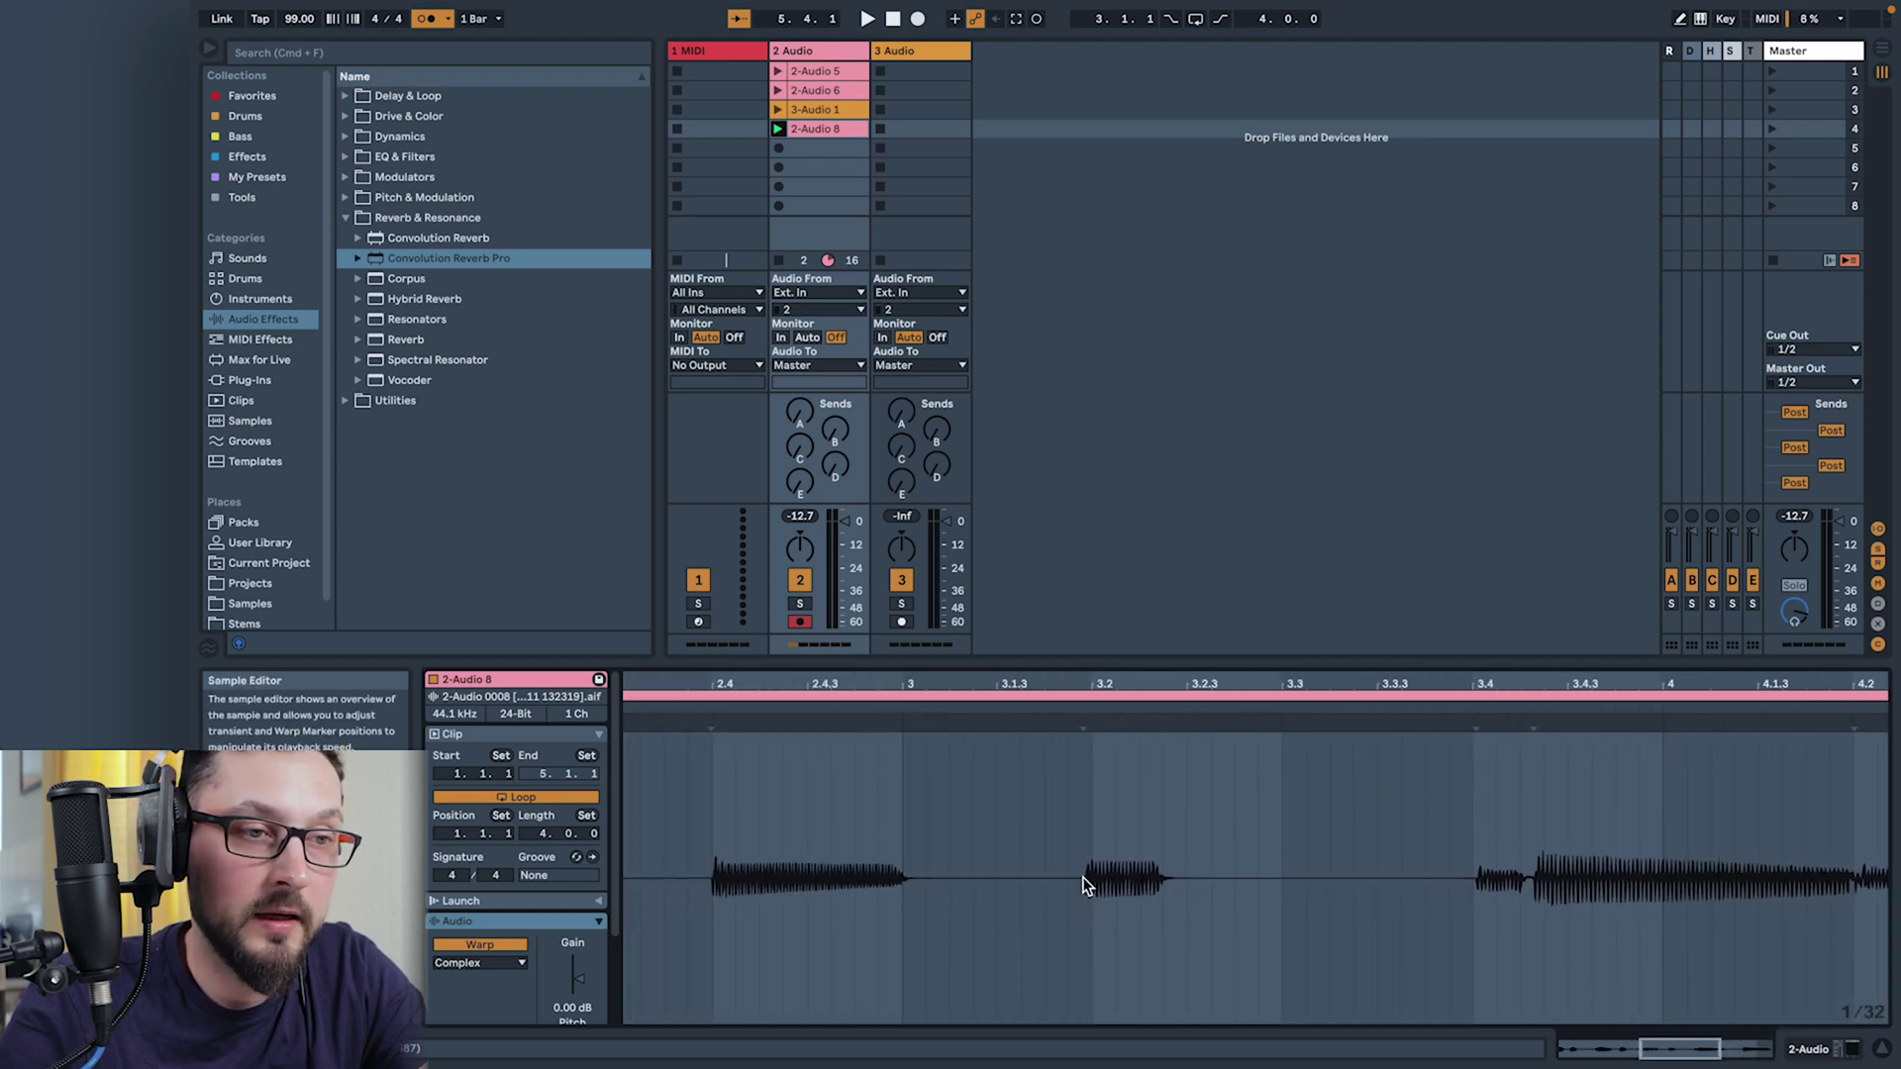
left_click_drag(1065, 691, 1065, 712)
double_click(1617, 723)
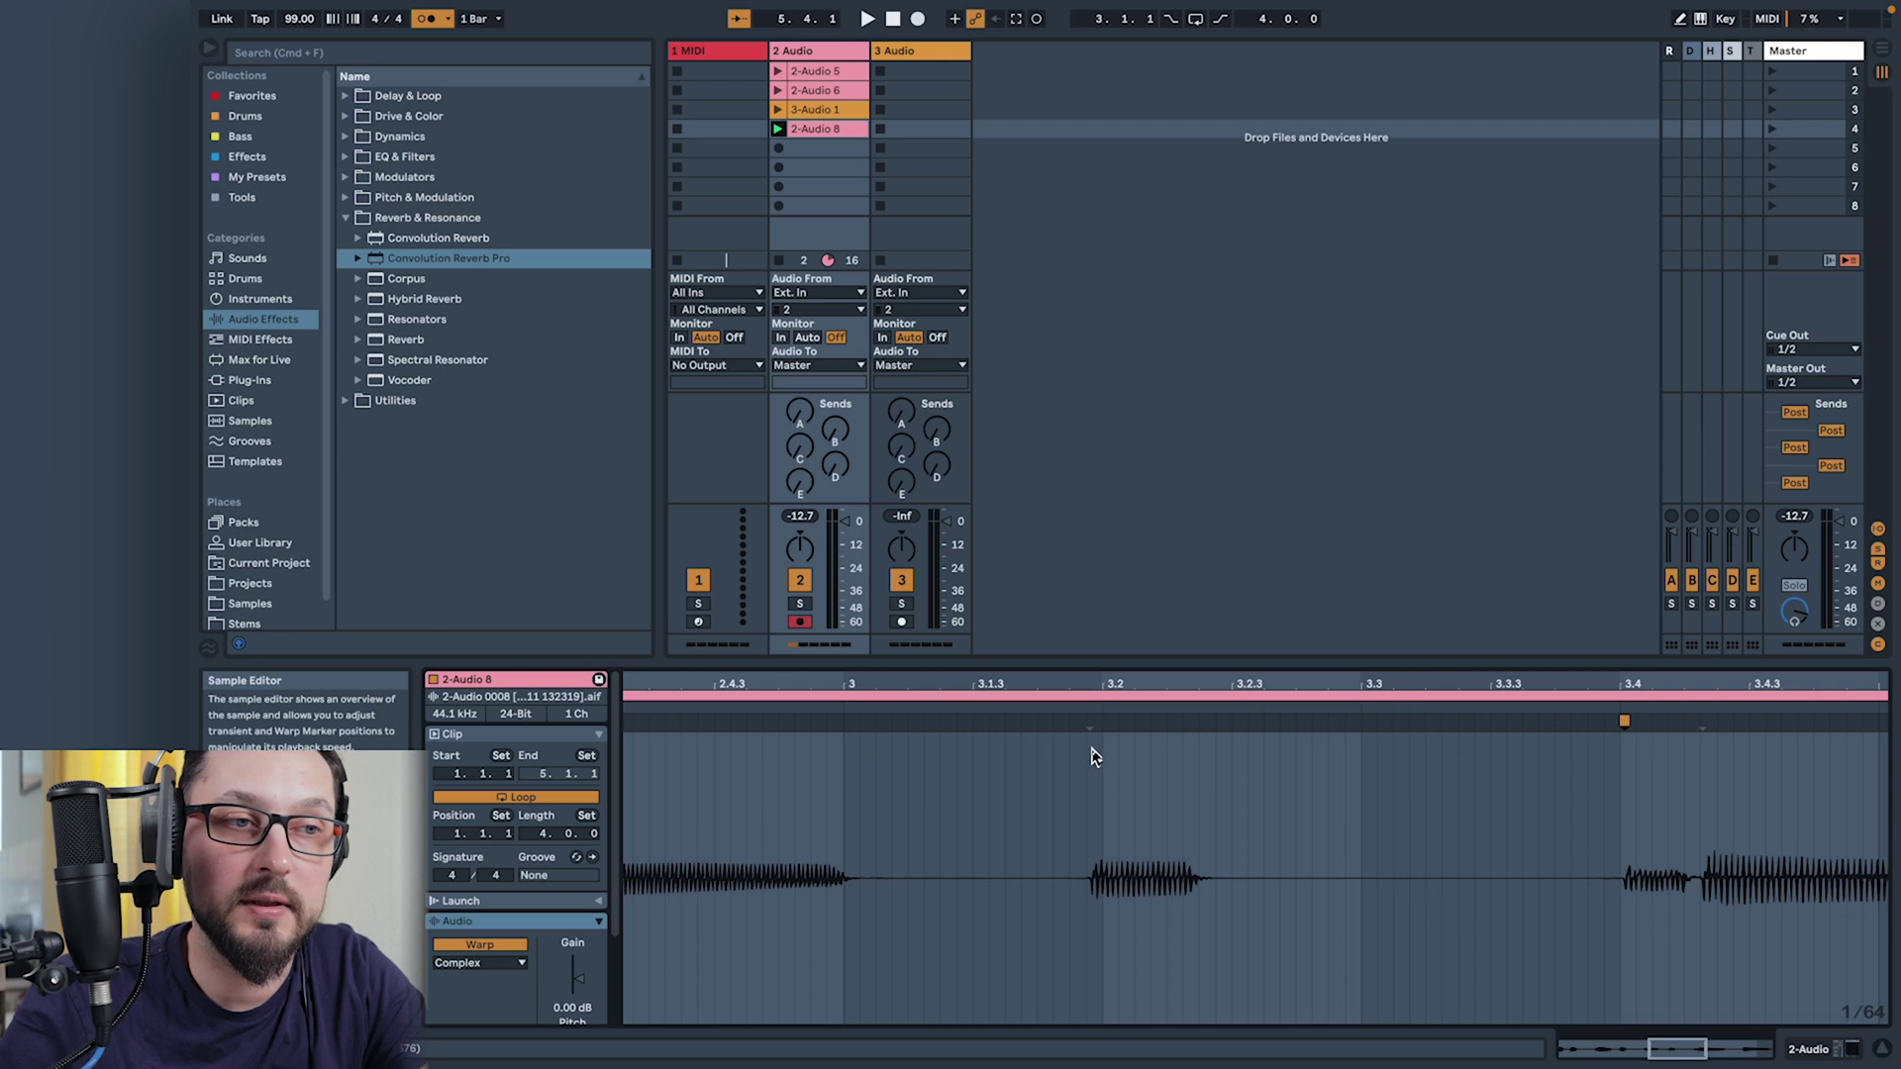
left_click_drag(1090, 729, 1099, 729)
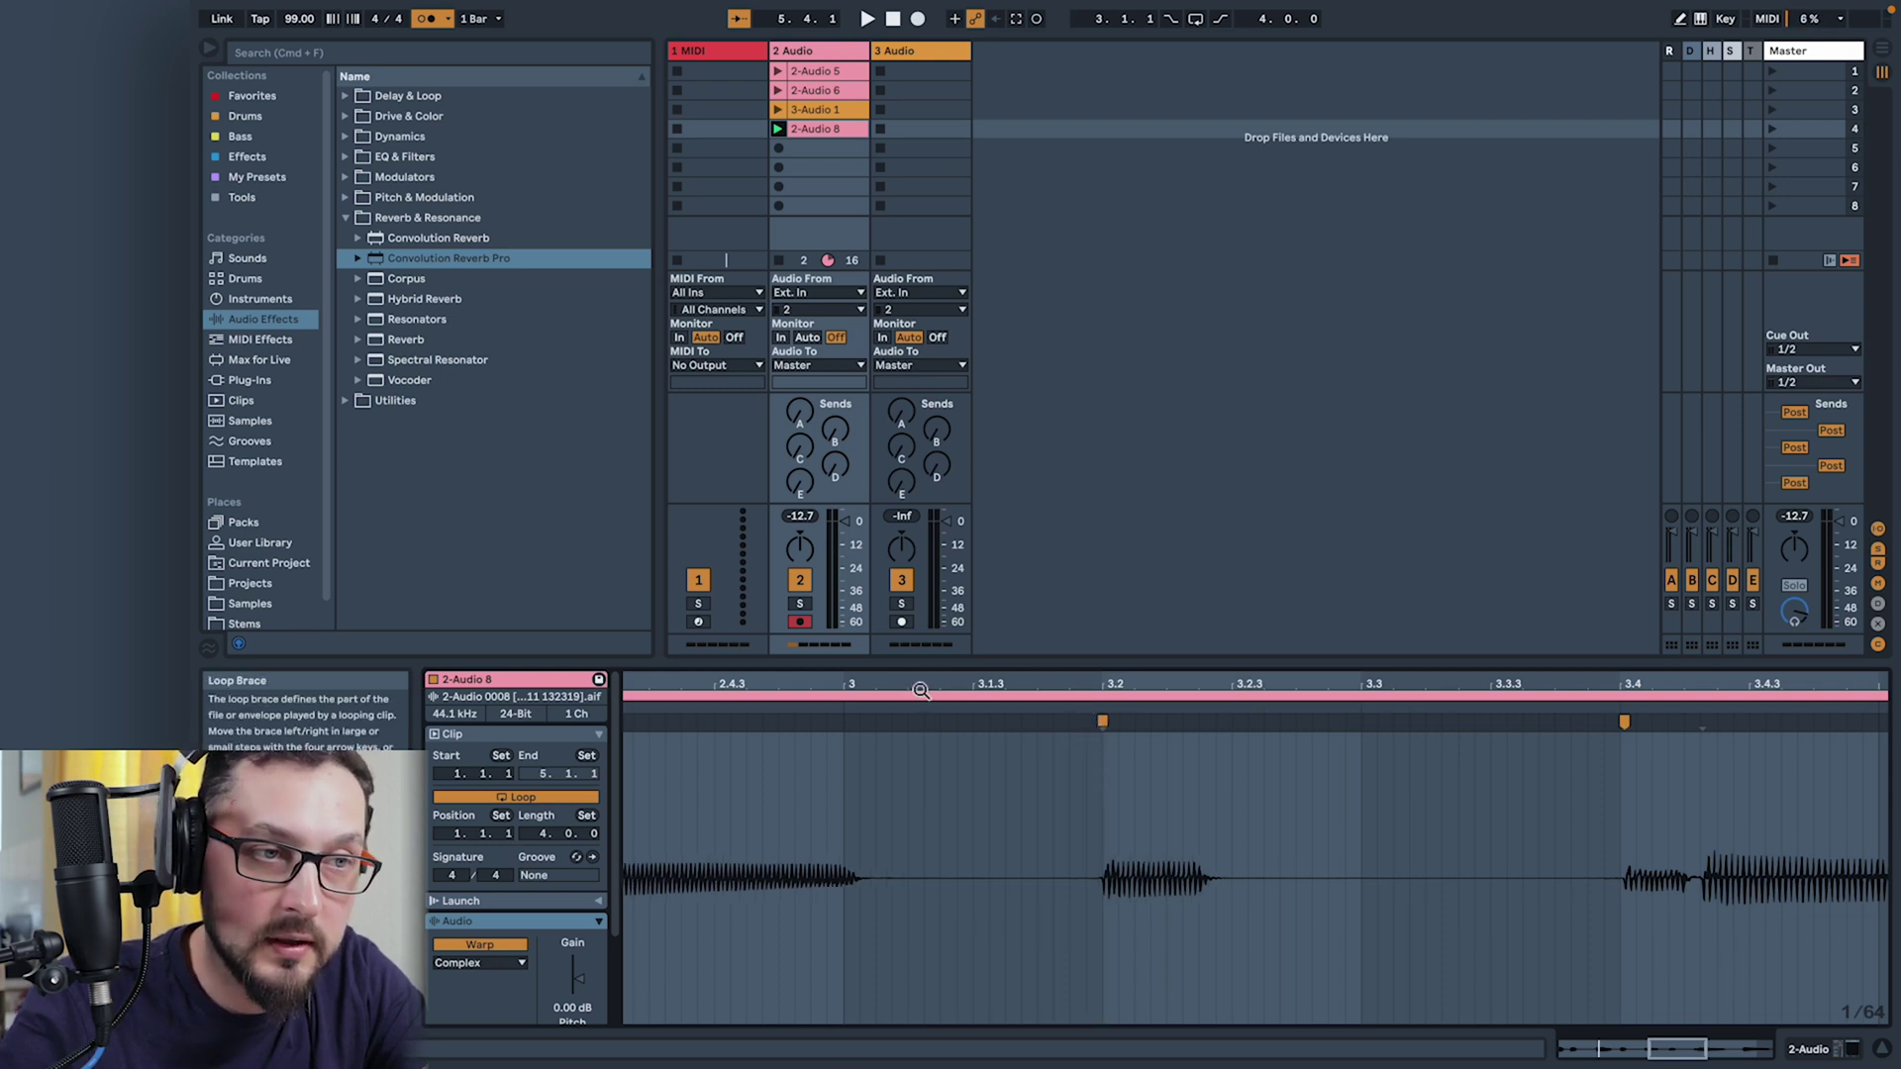
Align the notes near beats 2.4 and 1.4 to the grid by placing and moving warp markers at their transients.
left_click_drag(1046, 685, 1569, 685)
left_click_drag(1115, 730, 1106, 729)
left_click_drag(920, 683, 1687, 683)
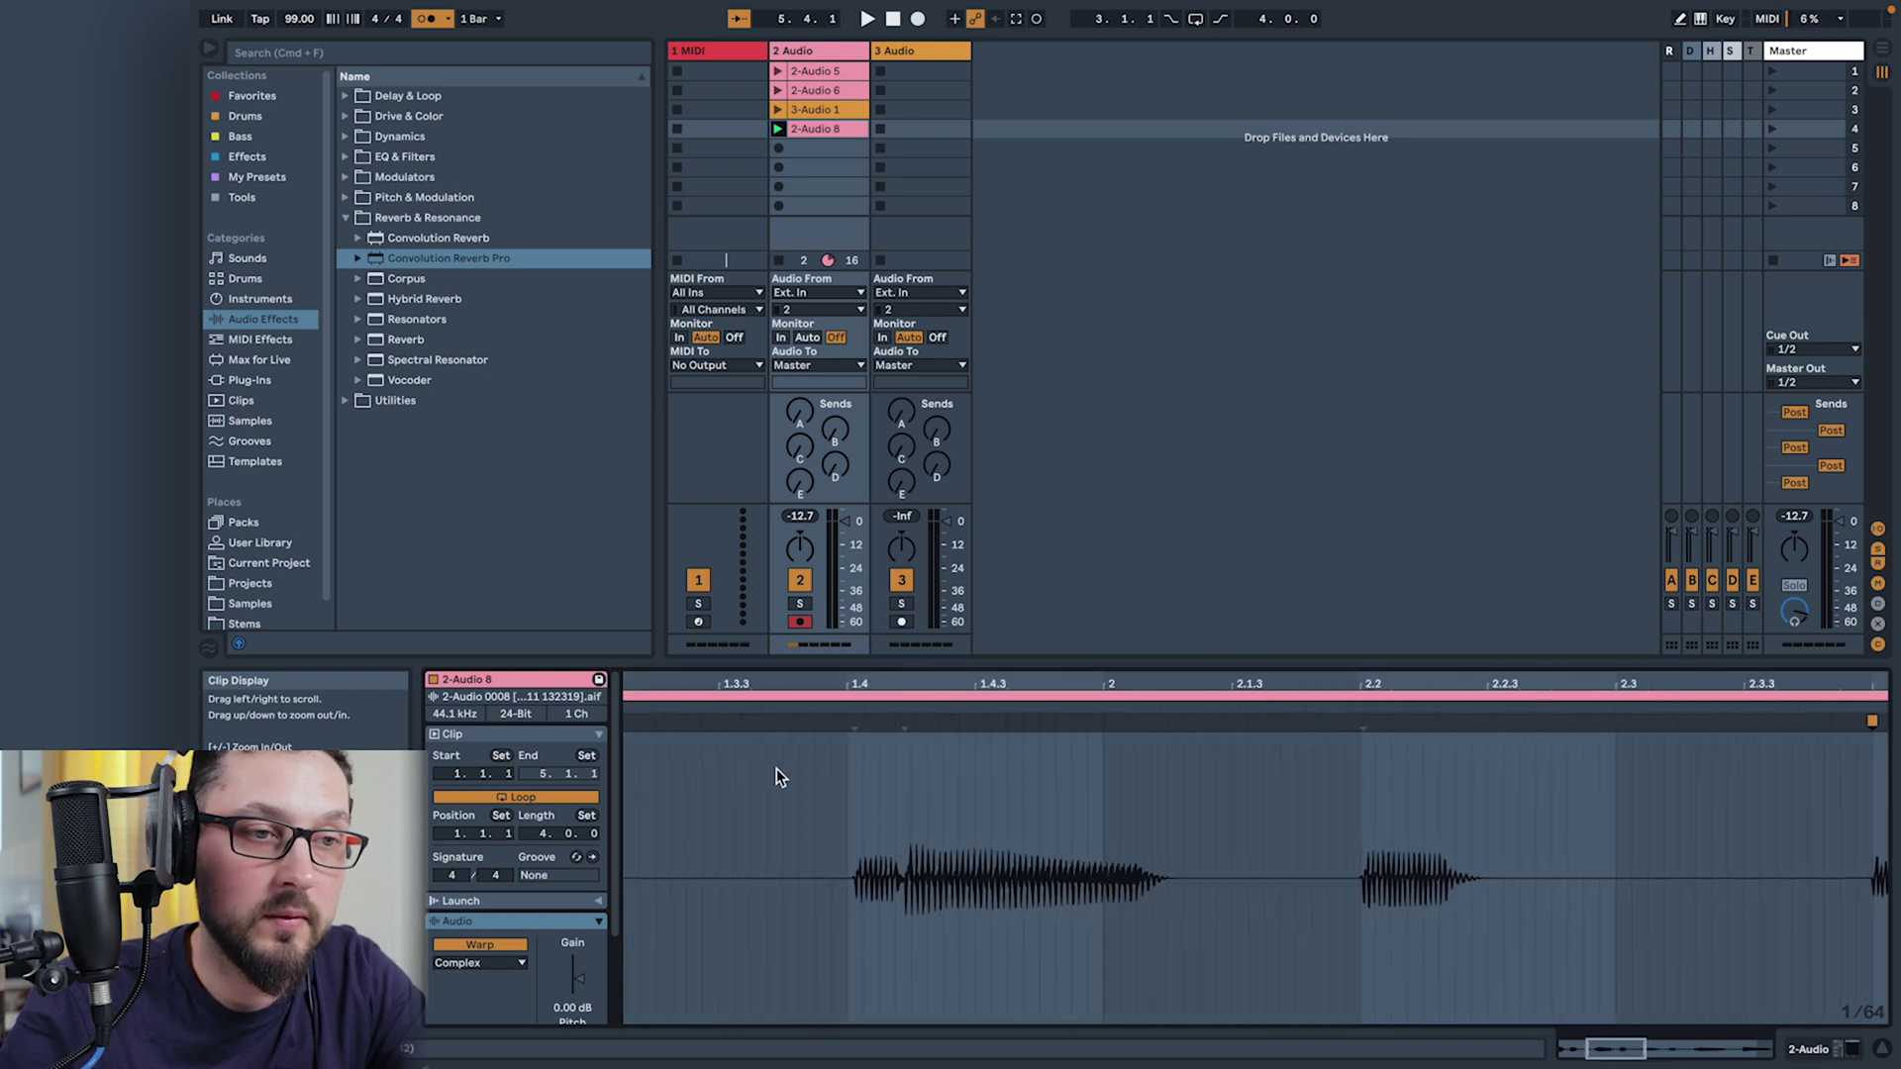
left_click(853, 734)
mouse_move(852, 723)
left_mouse_down()
mouse_move(859, 746)
mouse_move(849, 729)
left_mouse_up()
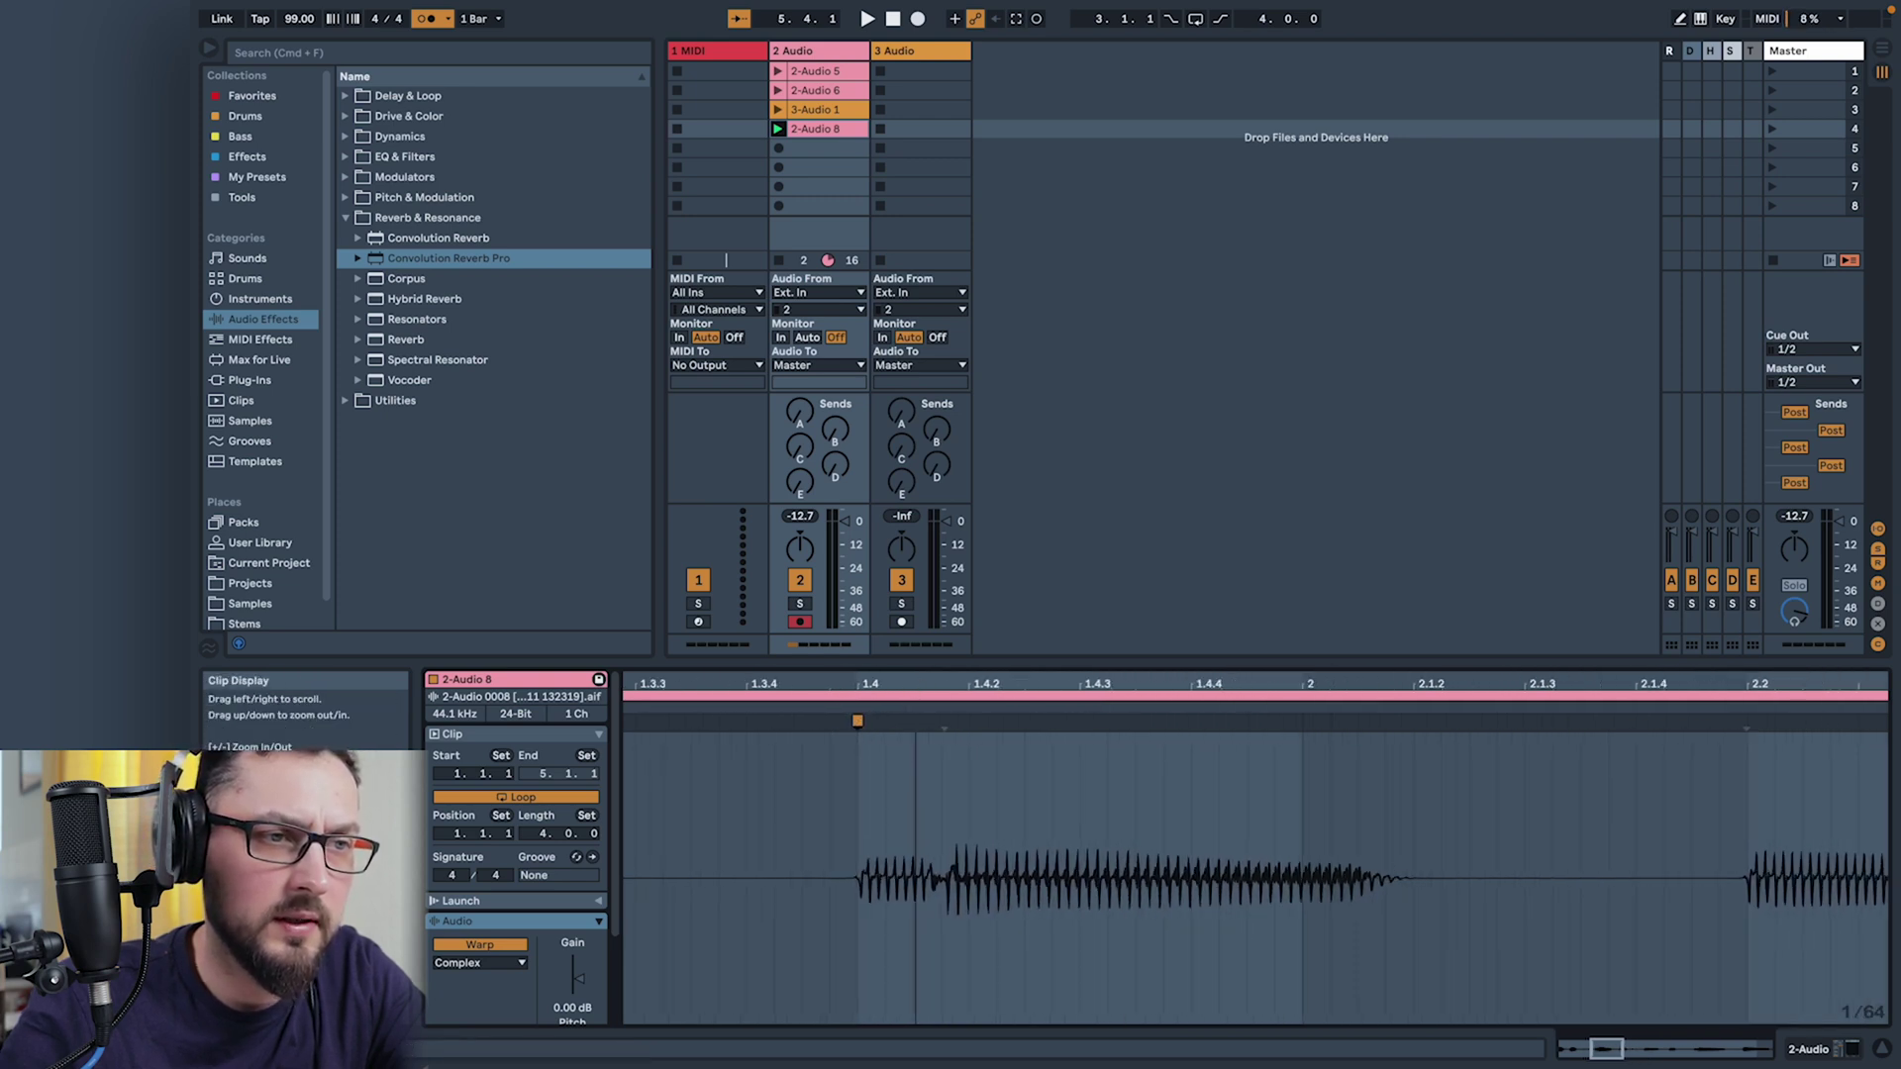
Align the note near beat 1.2 to the grid with a warp marker, and play the corrected clip.
scroll(965, 720, "down", 5)
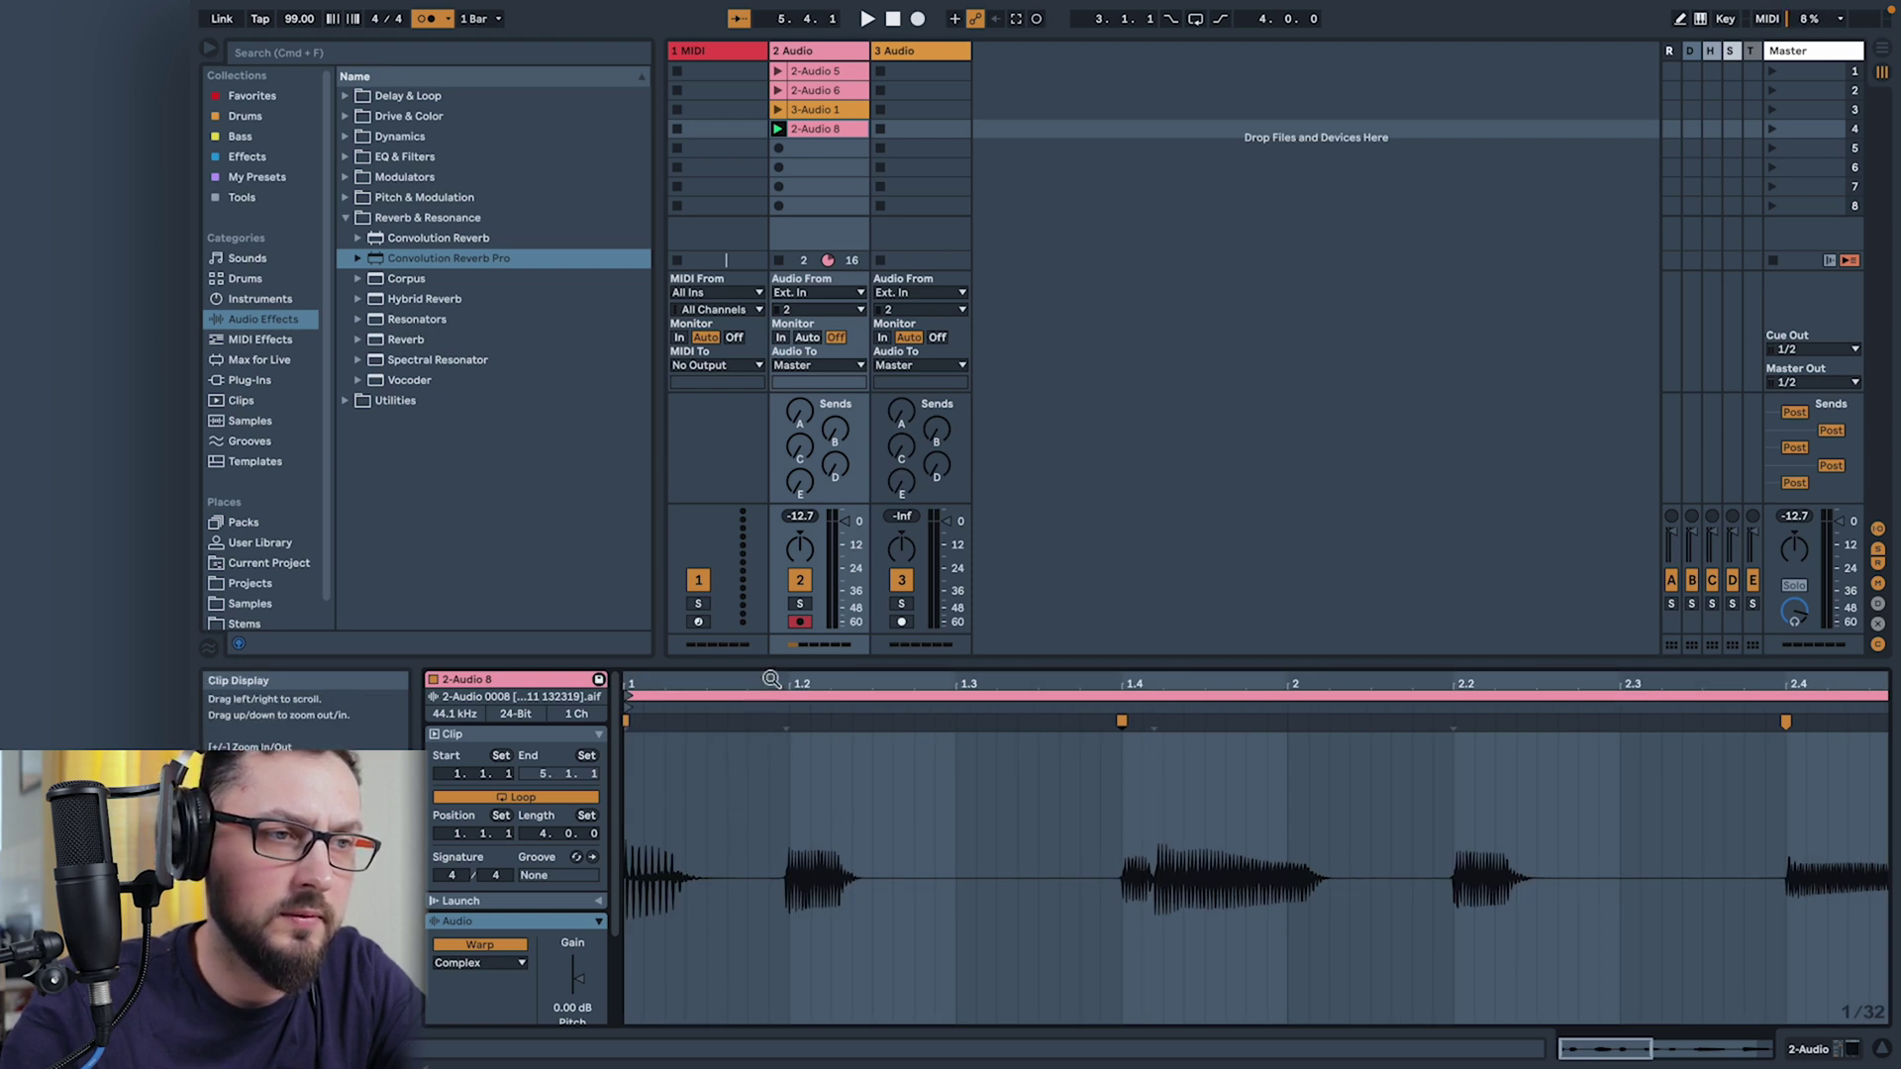
scroll(771, 680, "up", 5)
left_click_drag(903, 727, 921, 722)
scroll(915, 685, "down", 5)
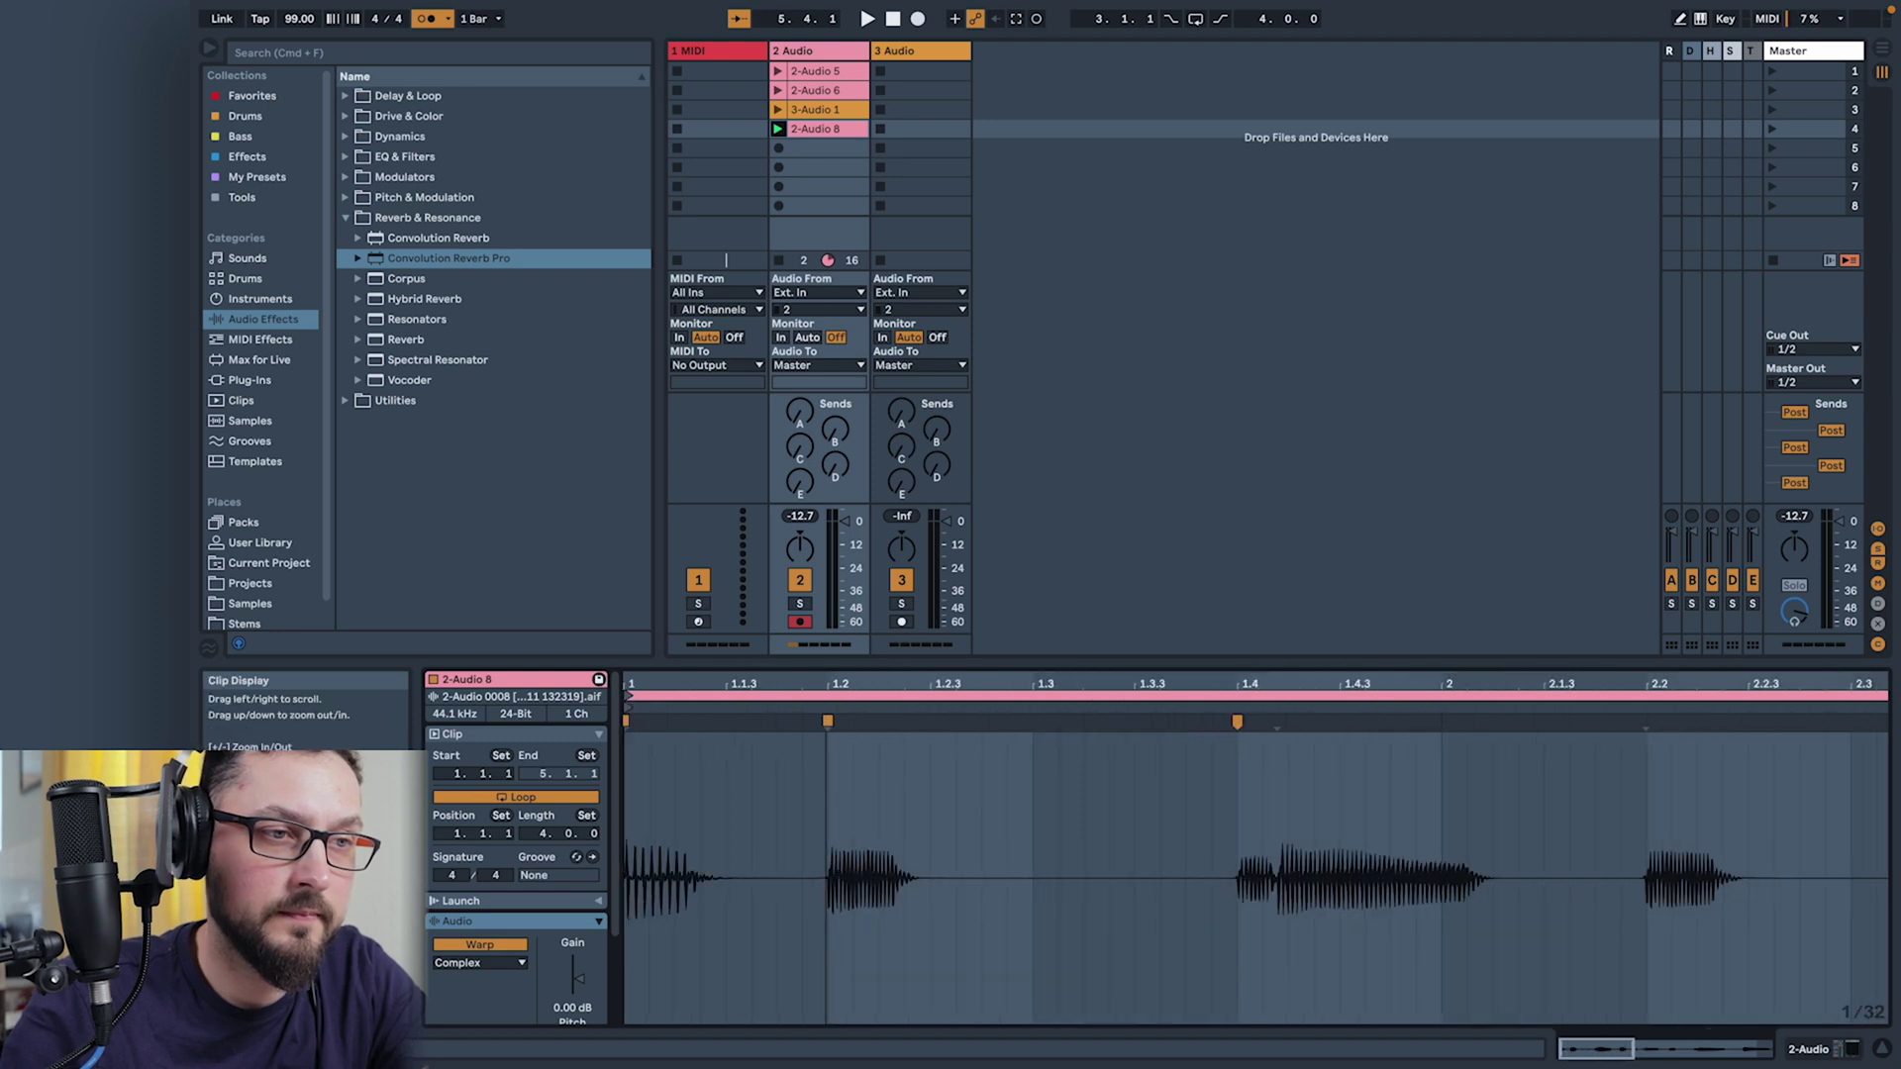
key("space")
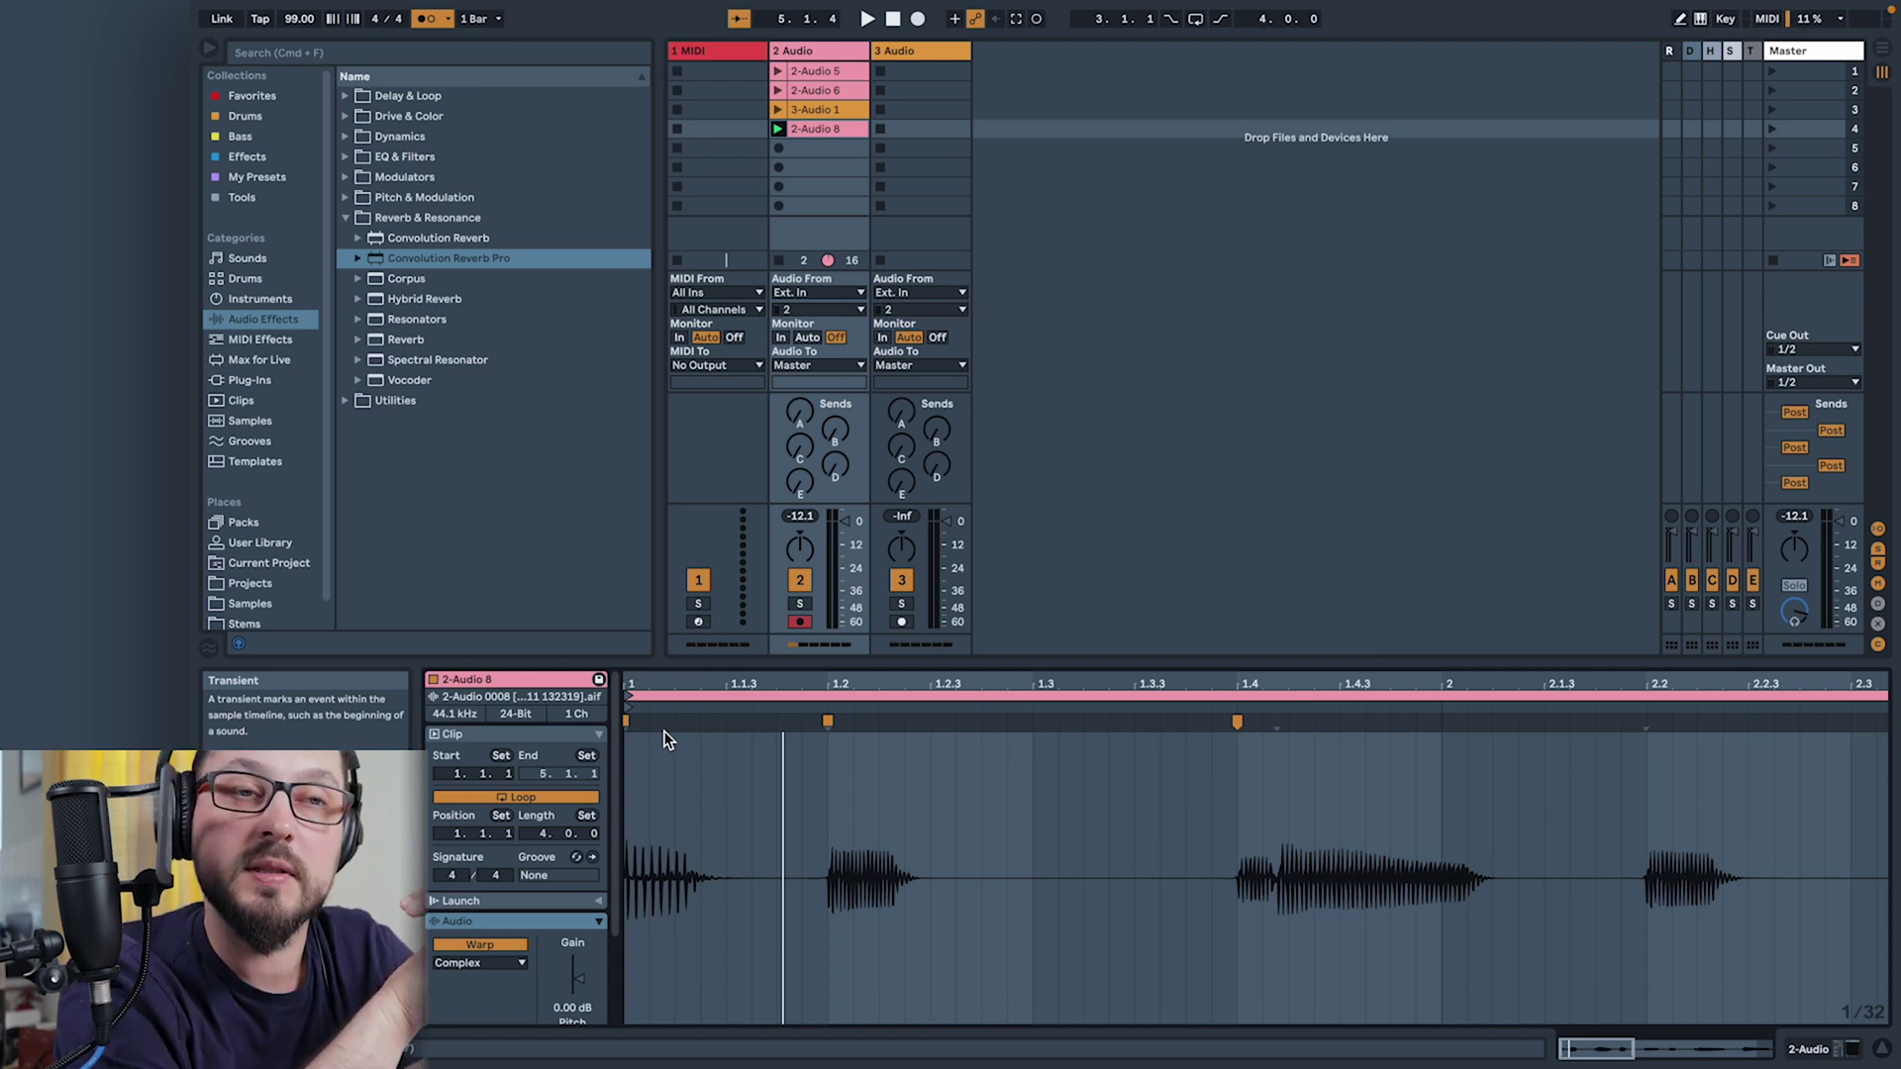
Review the available buffer sizes in the audio preferences, and close them keeping 2048 Samples.
key("super+comma")
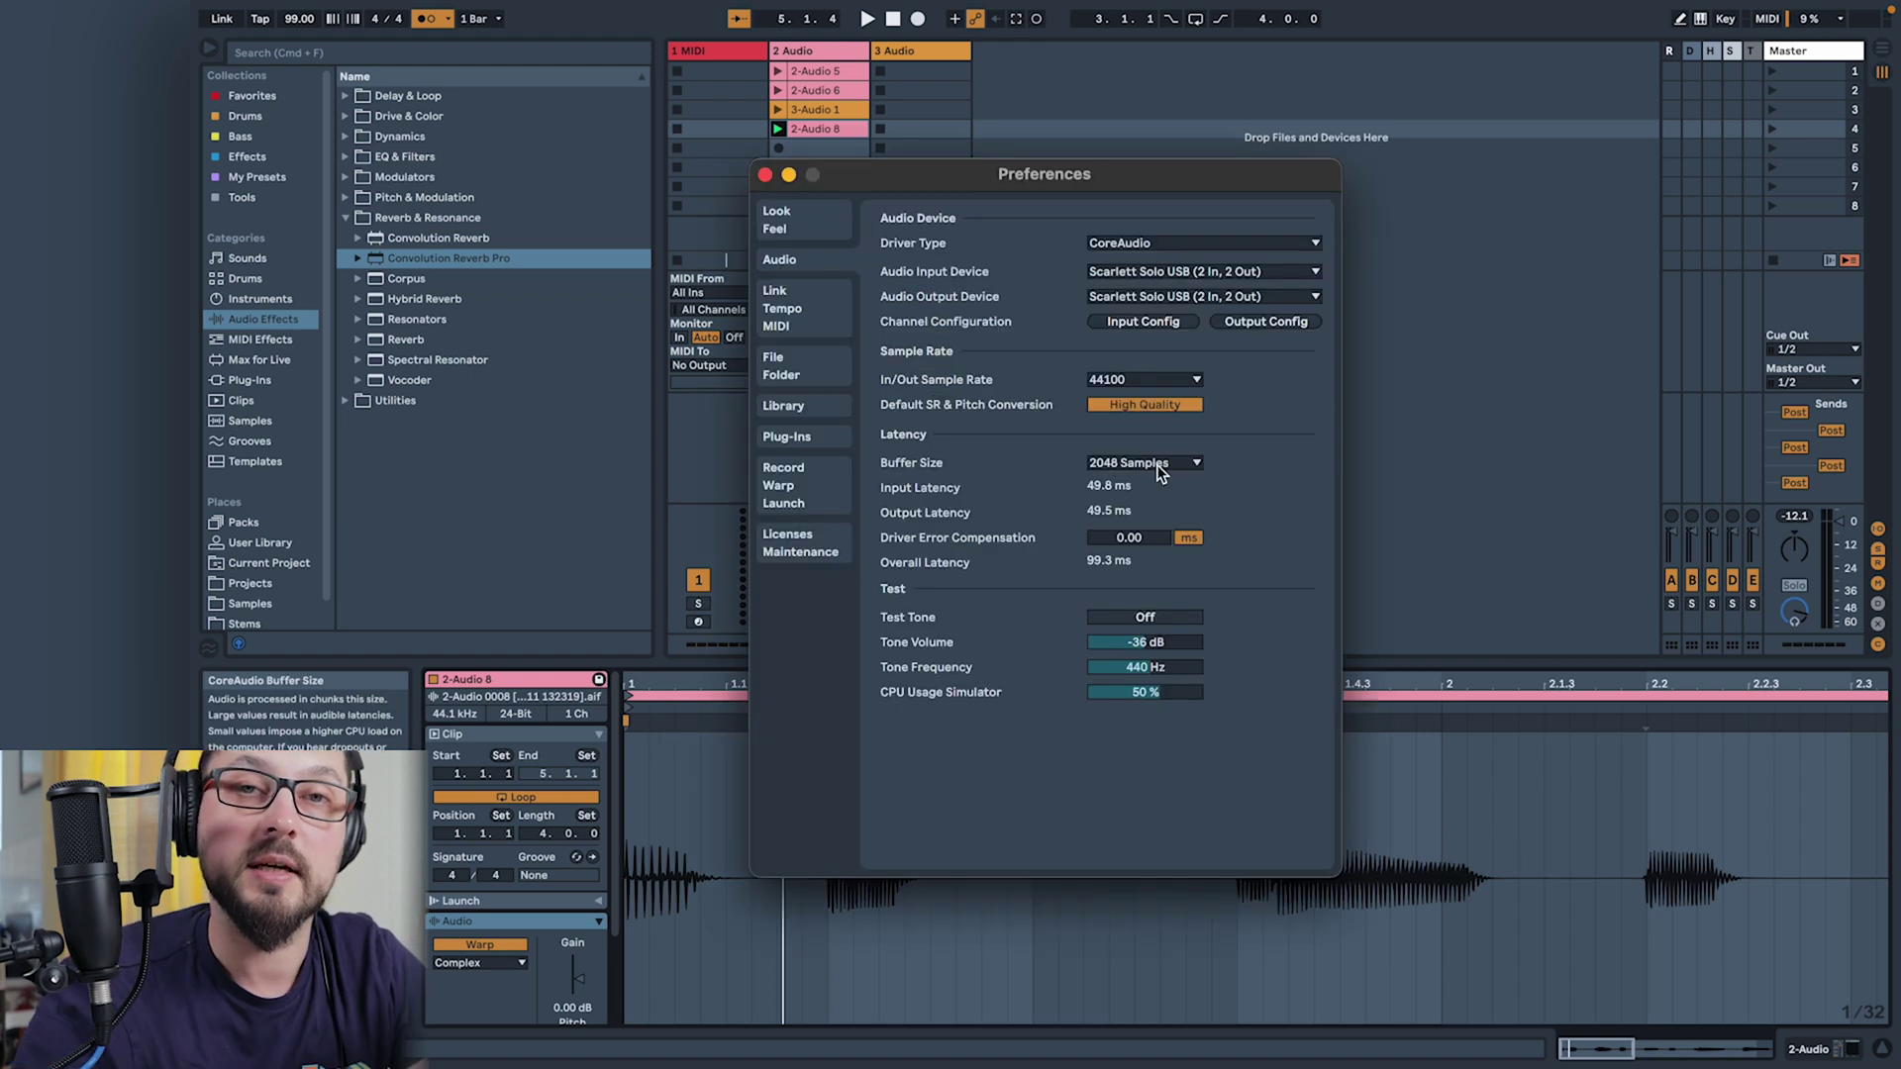
left_click(1158, 466)
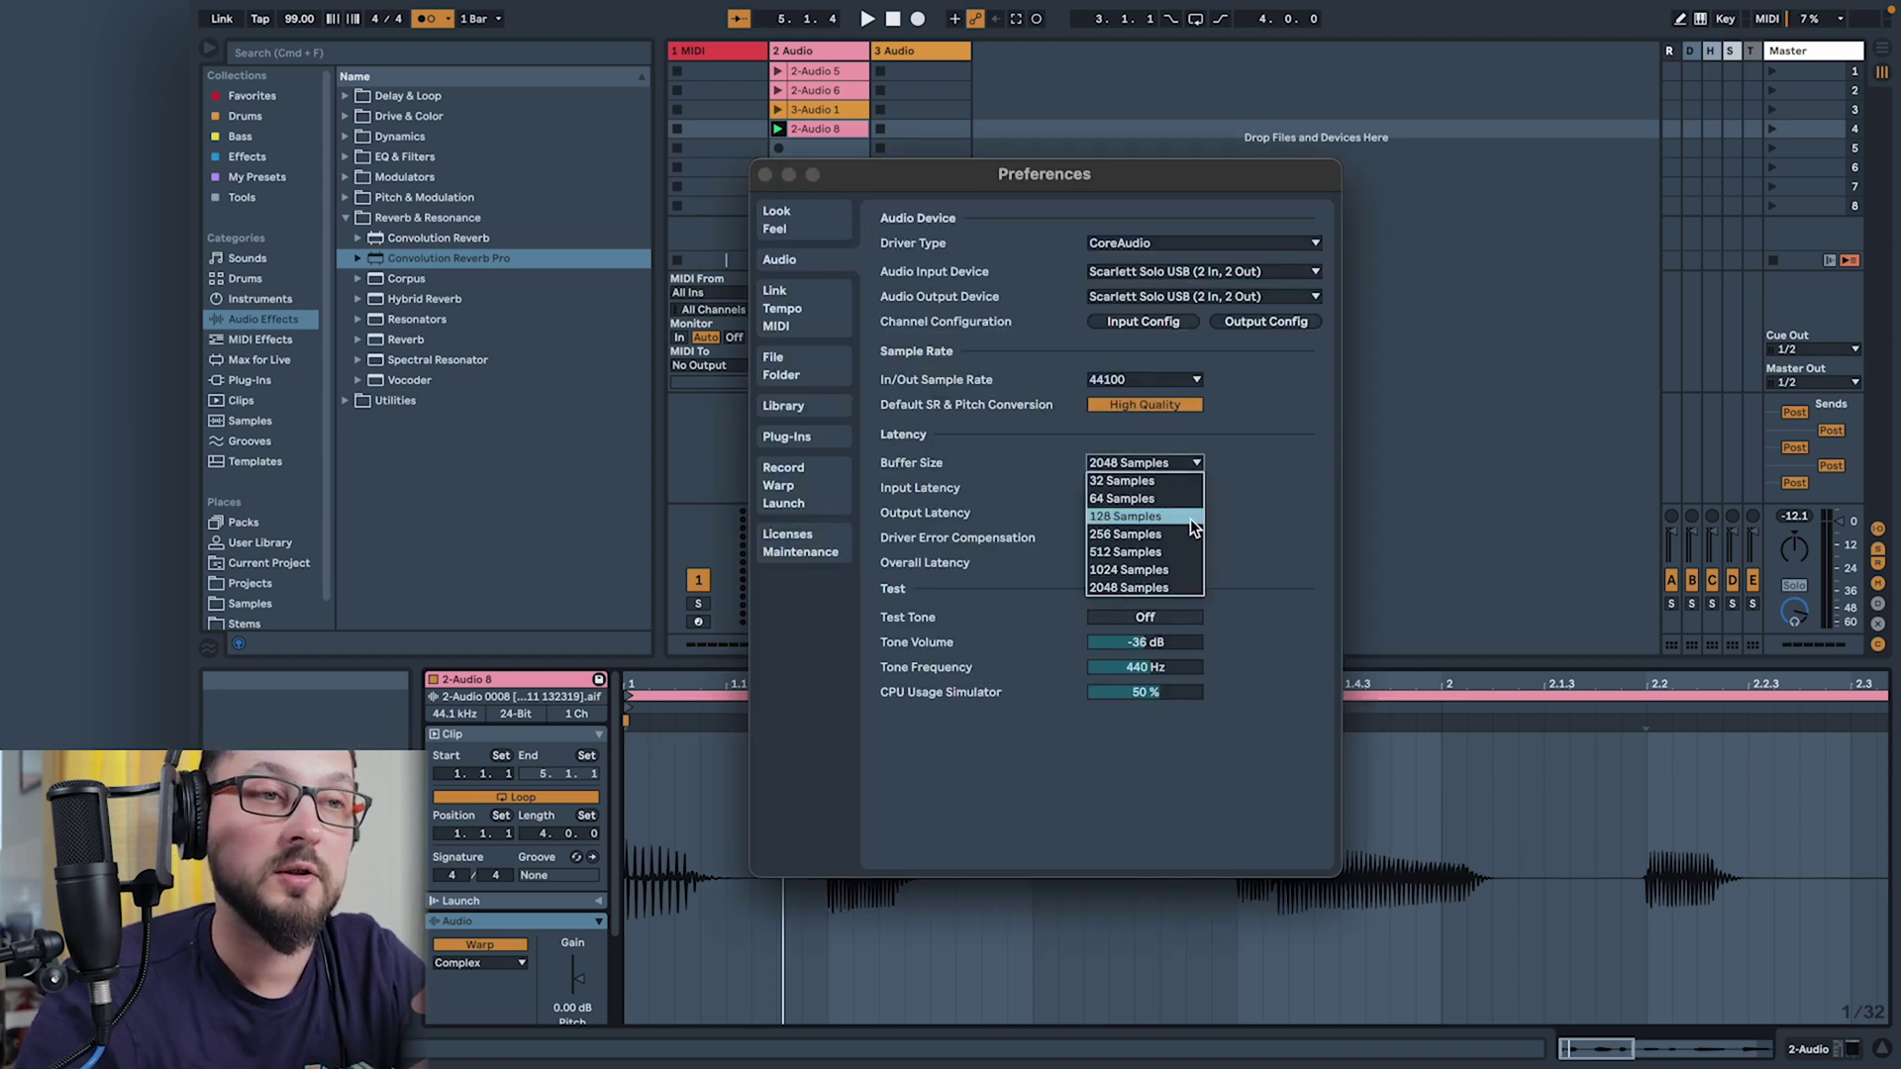
left_click(1349, 465)
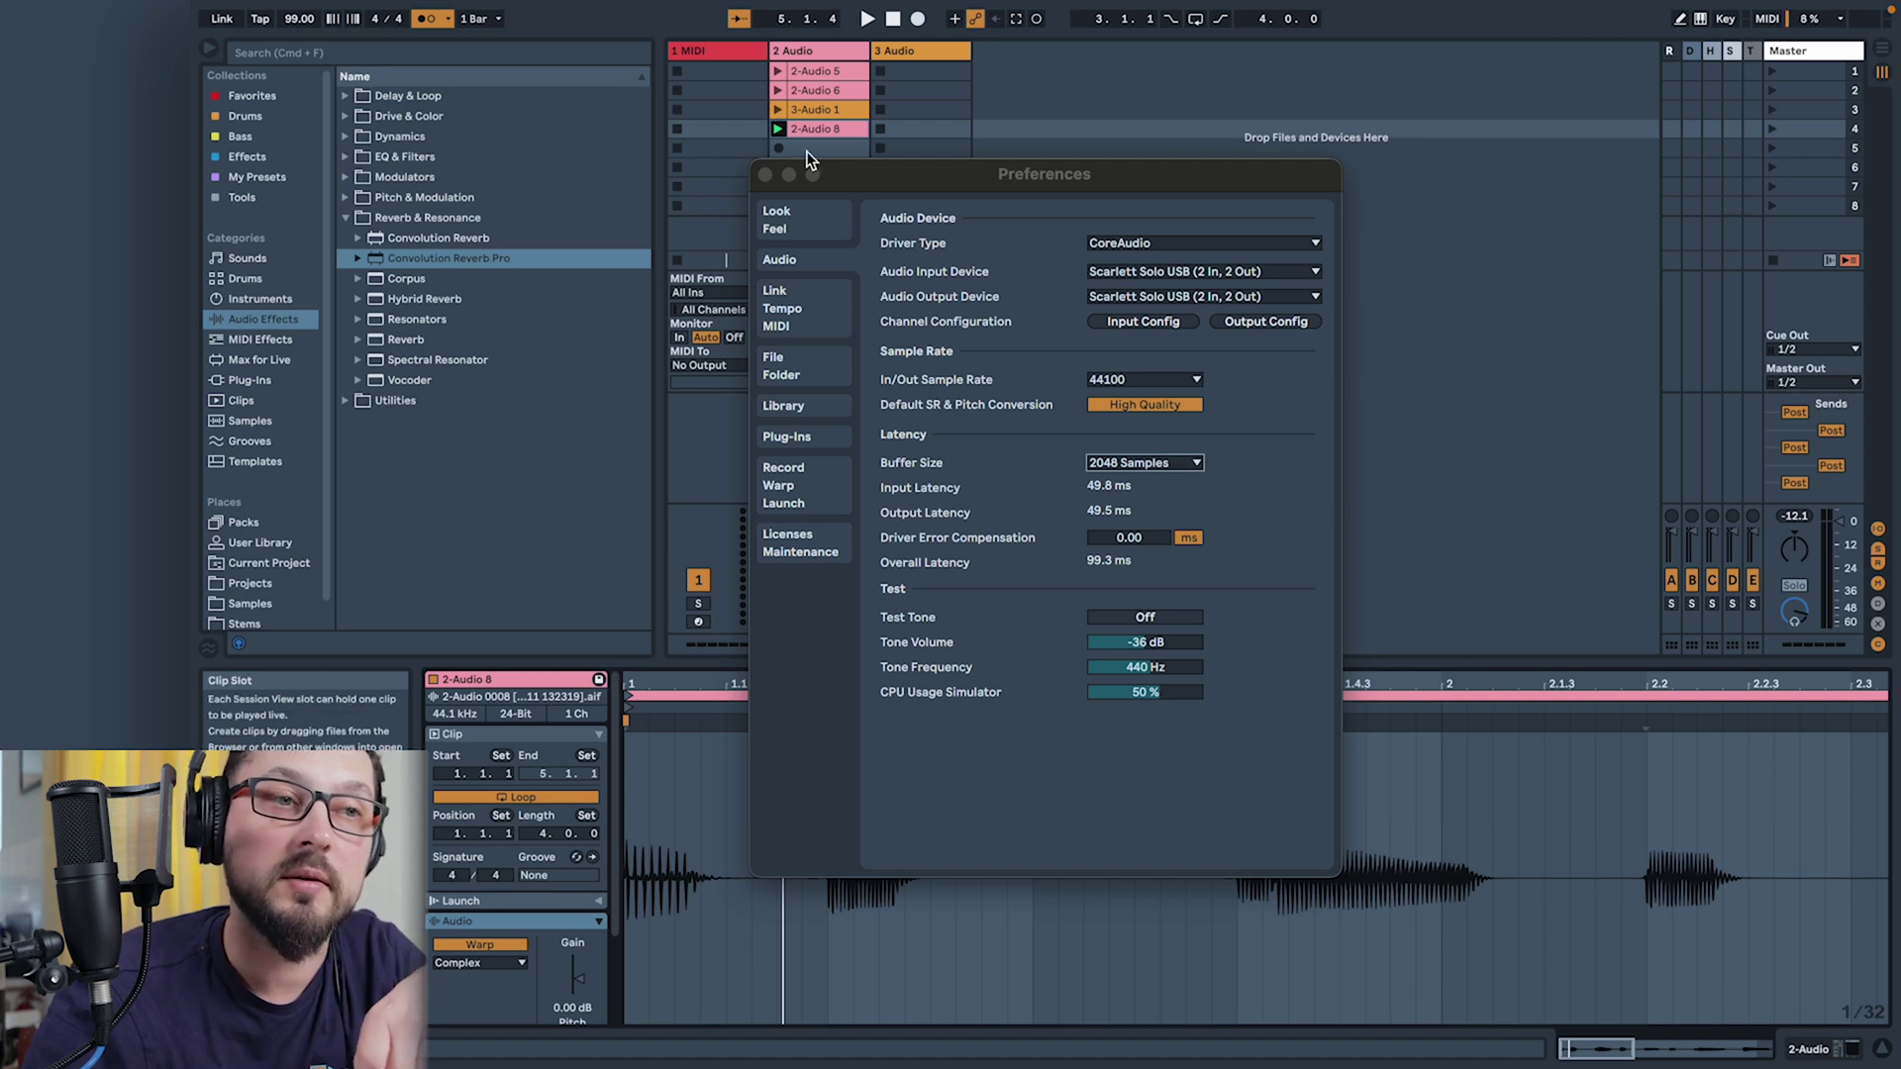
left_click(765, 175)
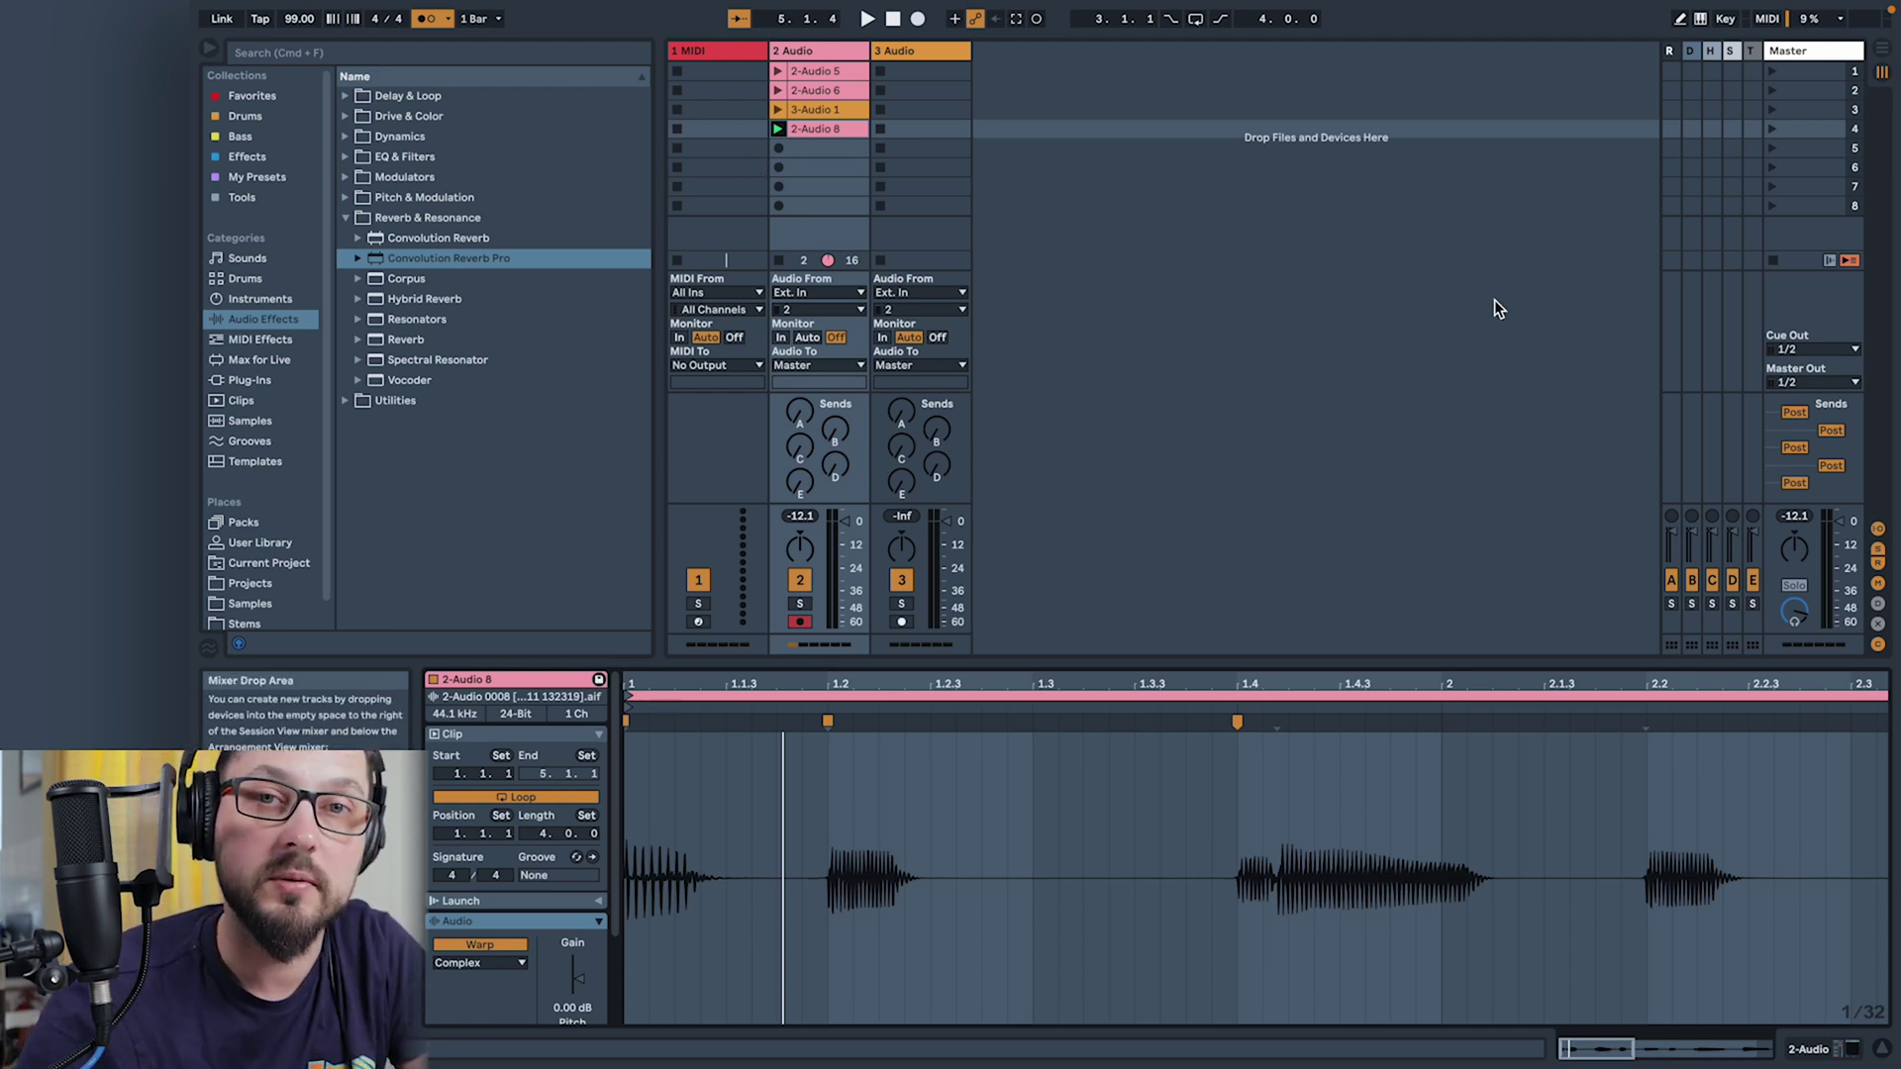
Reopen 2 Audio's fourth-slot clip and examine its warp markers against the beat grid back to the clip's start.
key("Right")
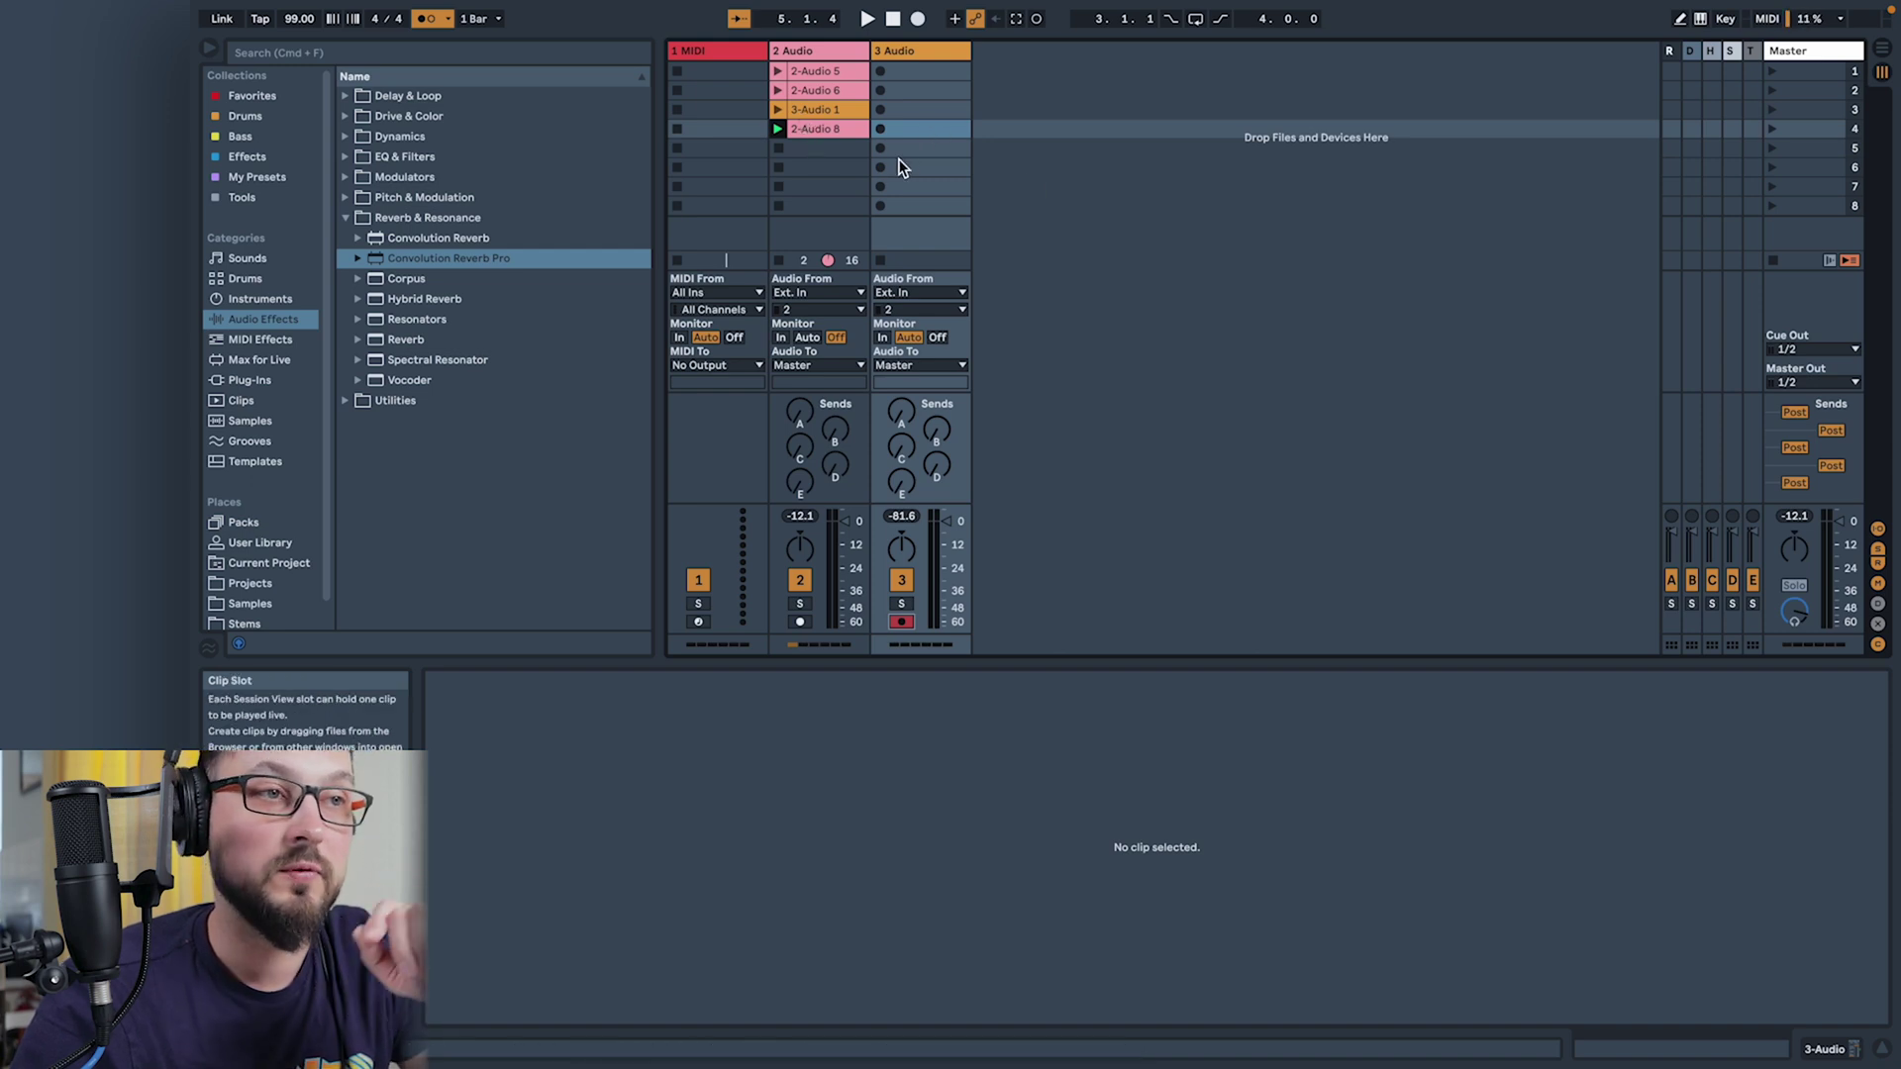
left_click(830, 125)
left_click_drag(1599, 1057, 1701, 1057)
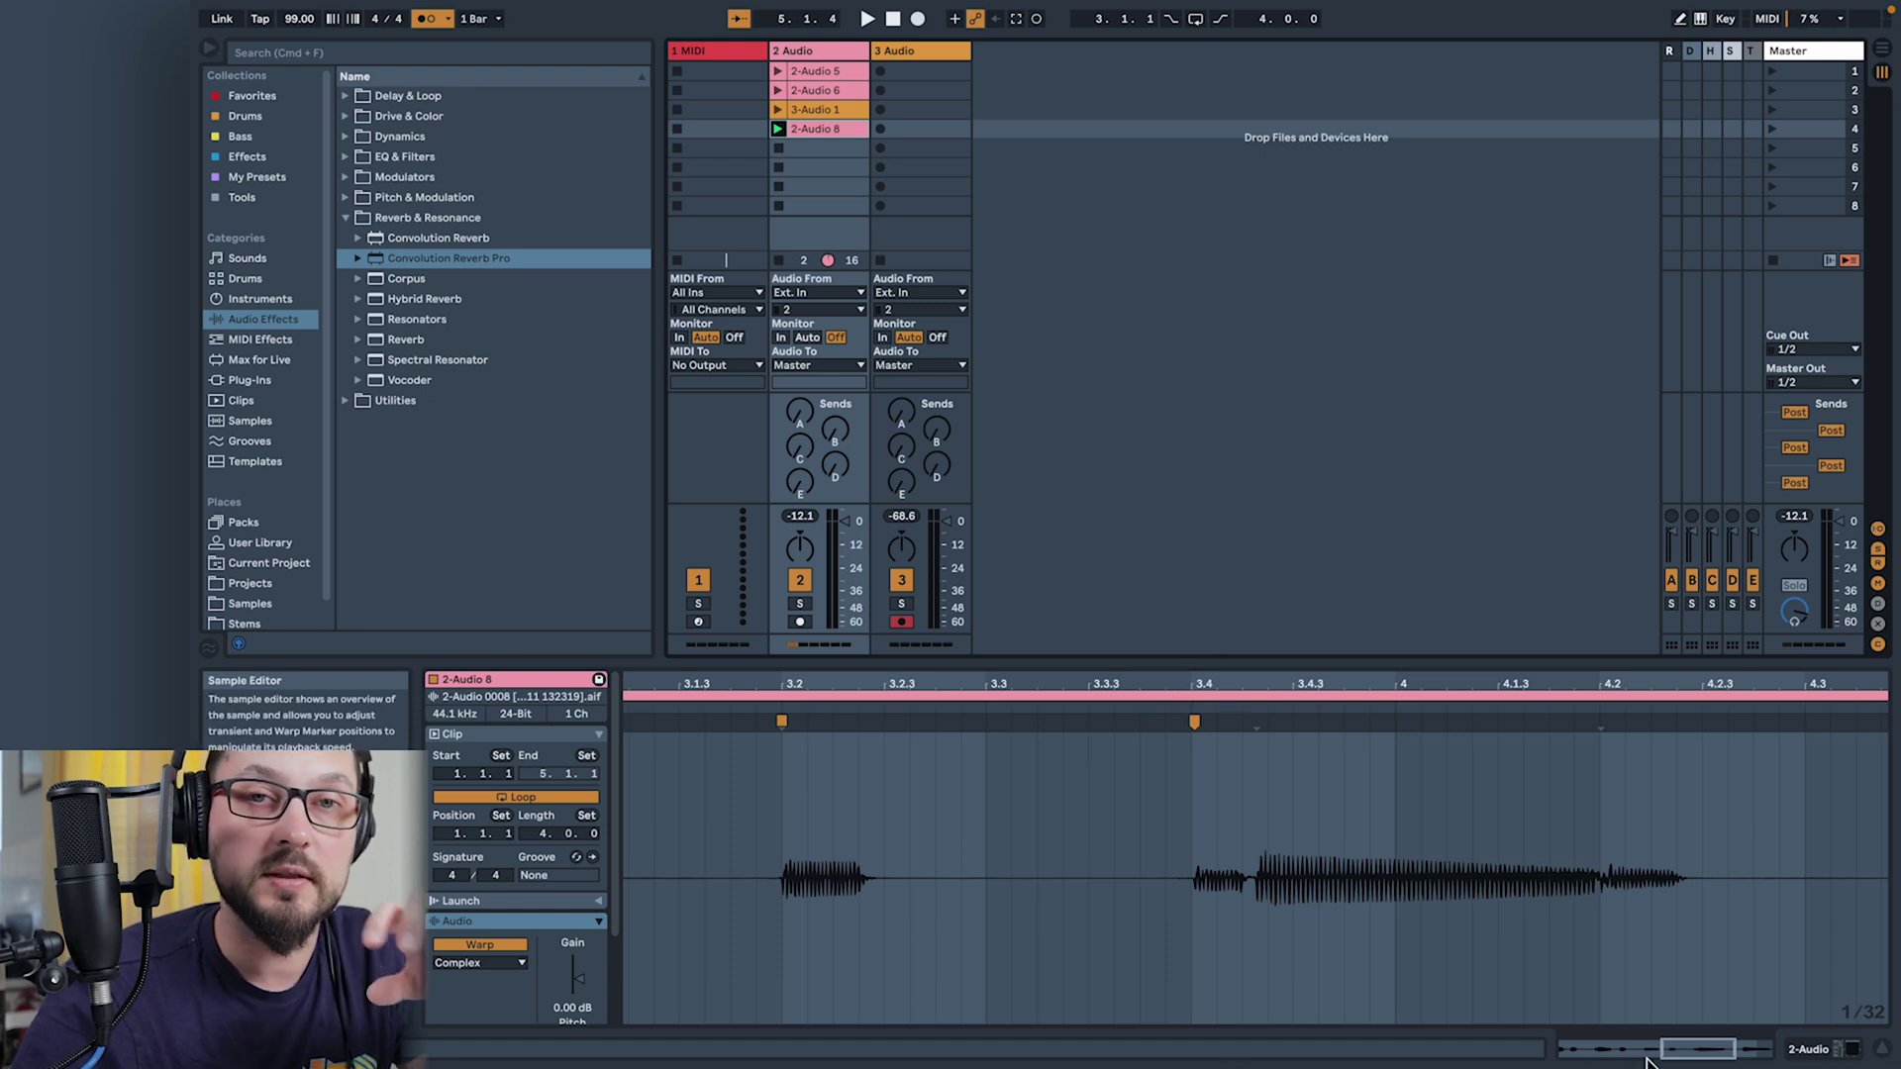
left_click_drag(1719, 1049, 1685, 1049)
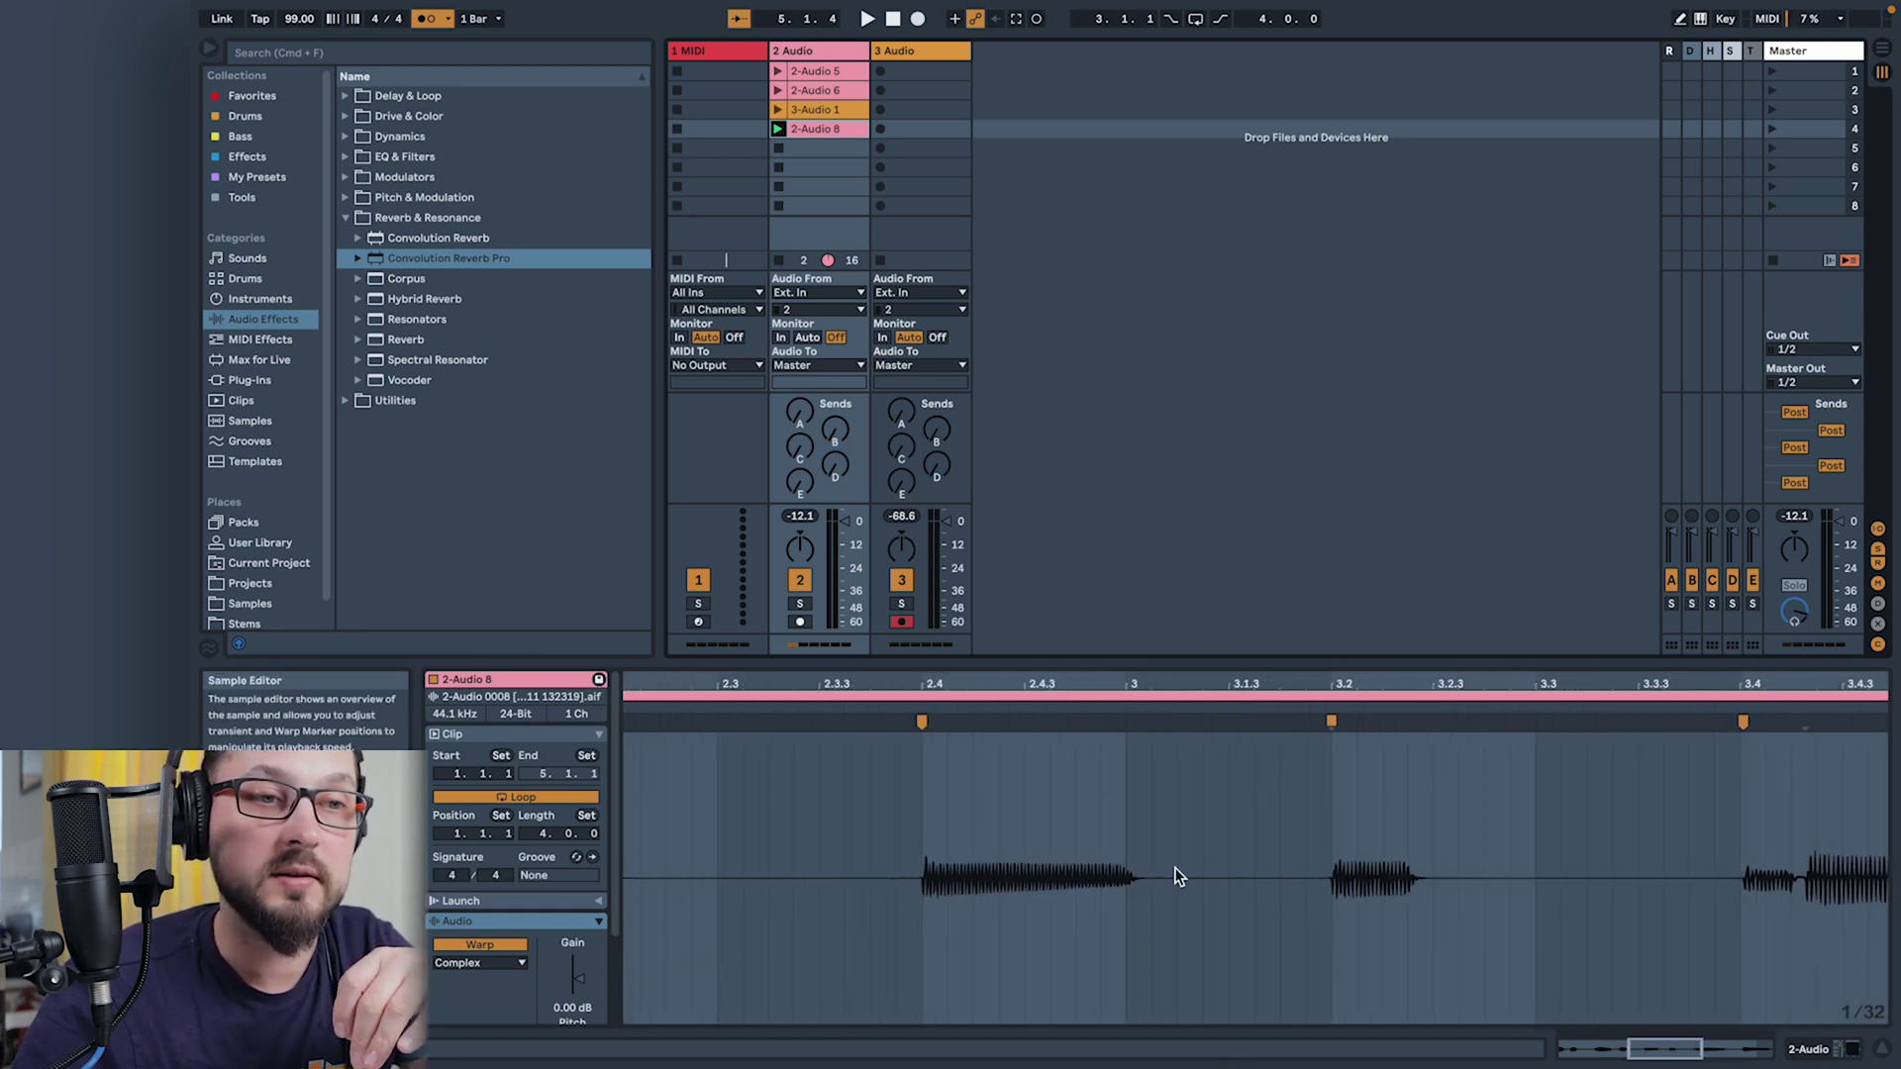
left_click_drag(1690, 1050, 1621, 1049)
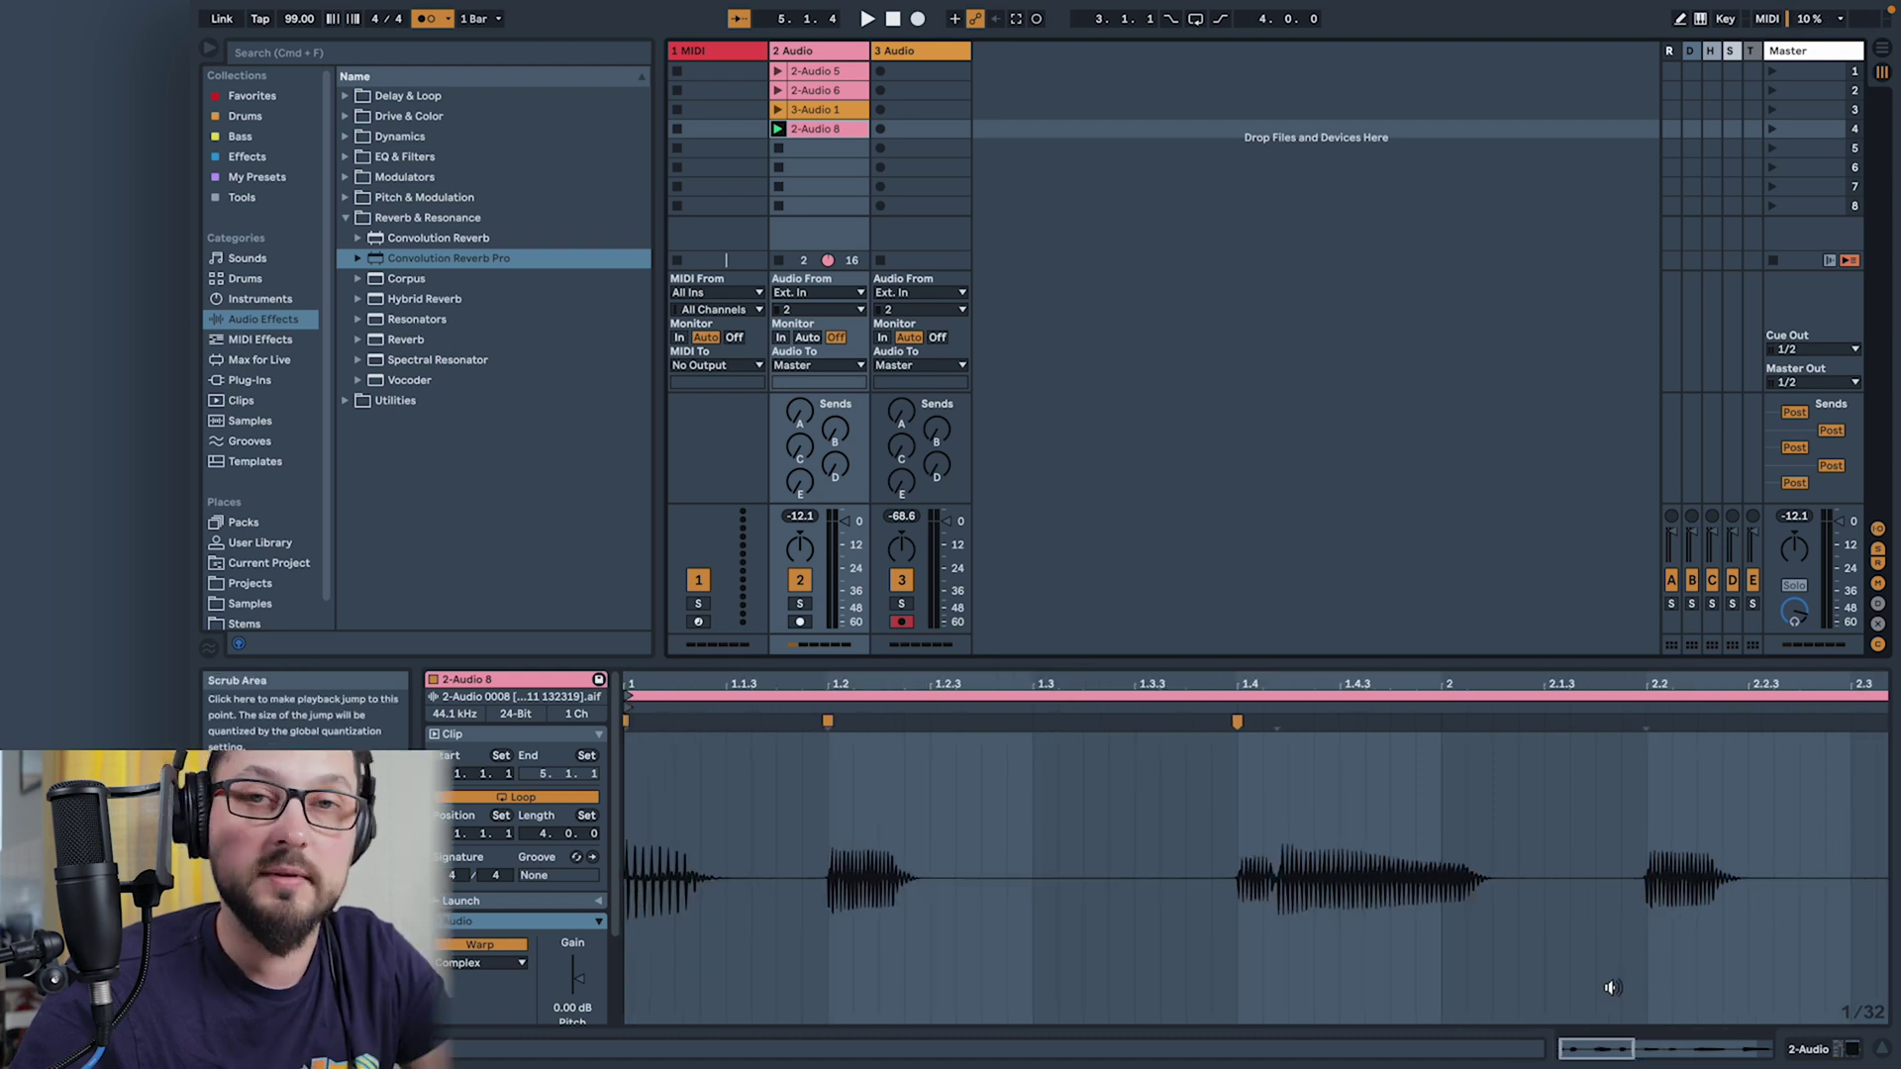